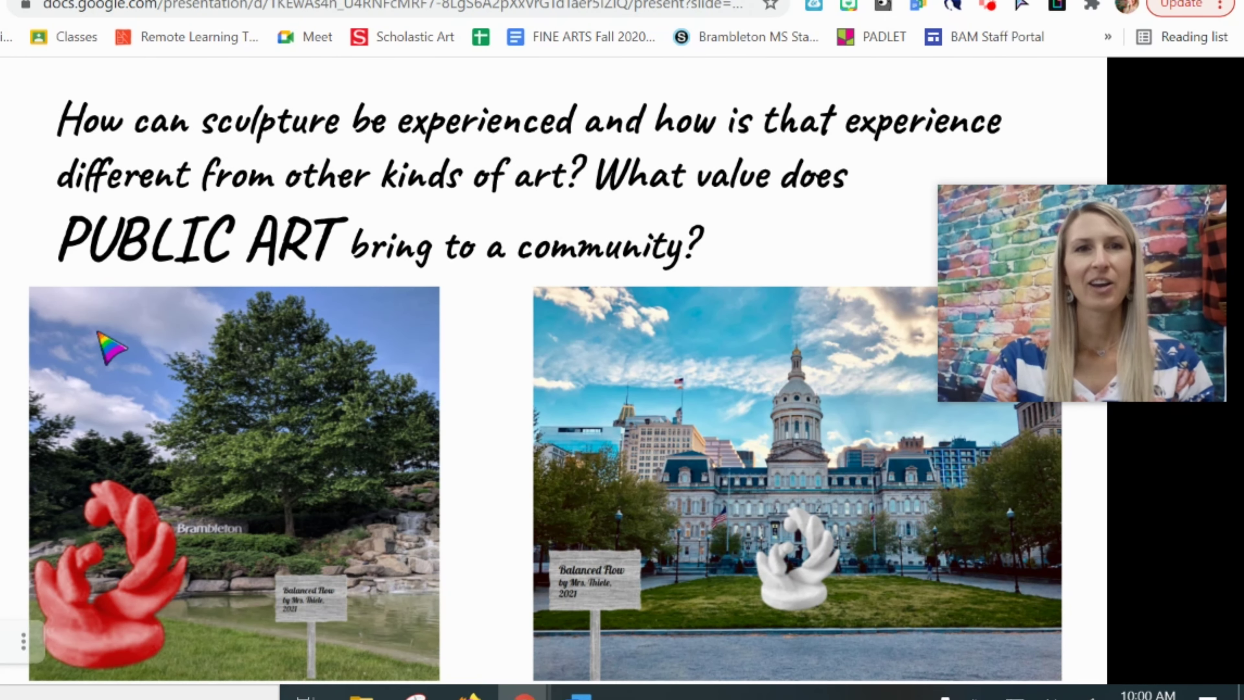
# Switch from the example slides to the untitled Google Drawings tab.
pyautogui.hotkey('ctrl', 'Tab')
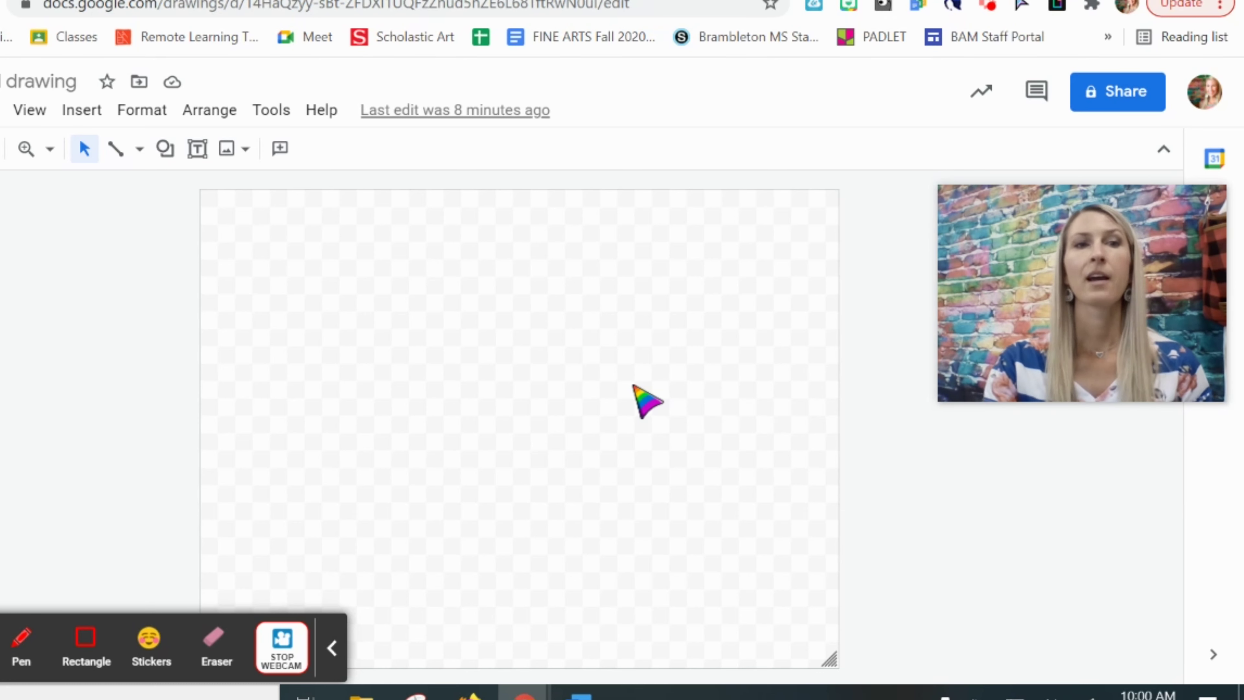
# Web-search images for 'brambleton virginia' and insert the first photo result onto the canvas.
pyautogui.click(92, 112)
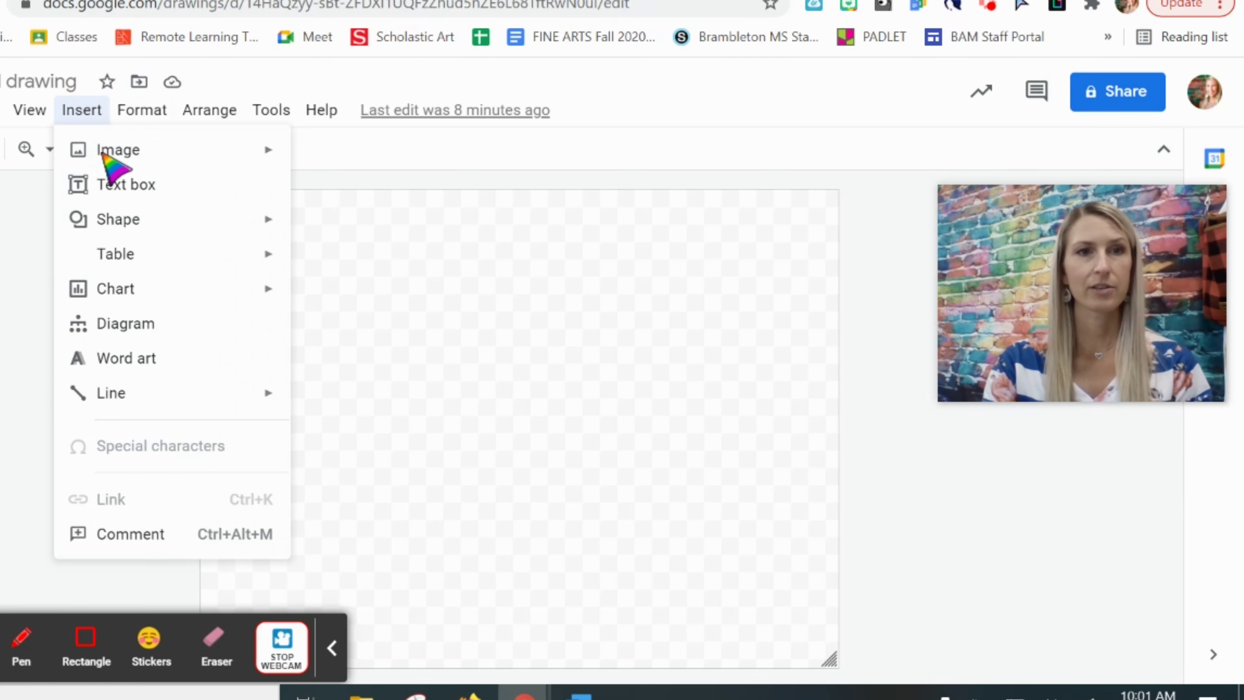
pyautogui.moveTo(114, 162)
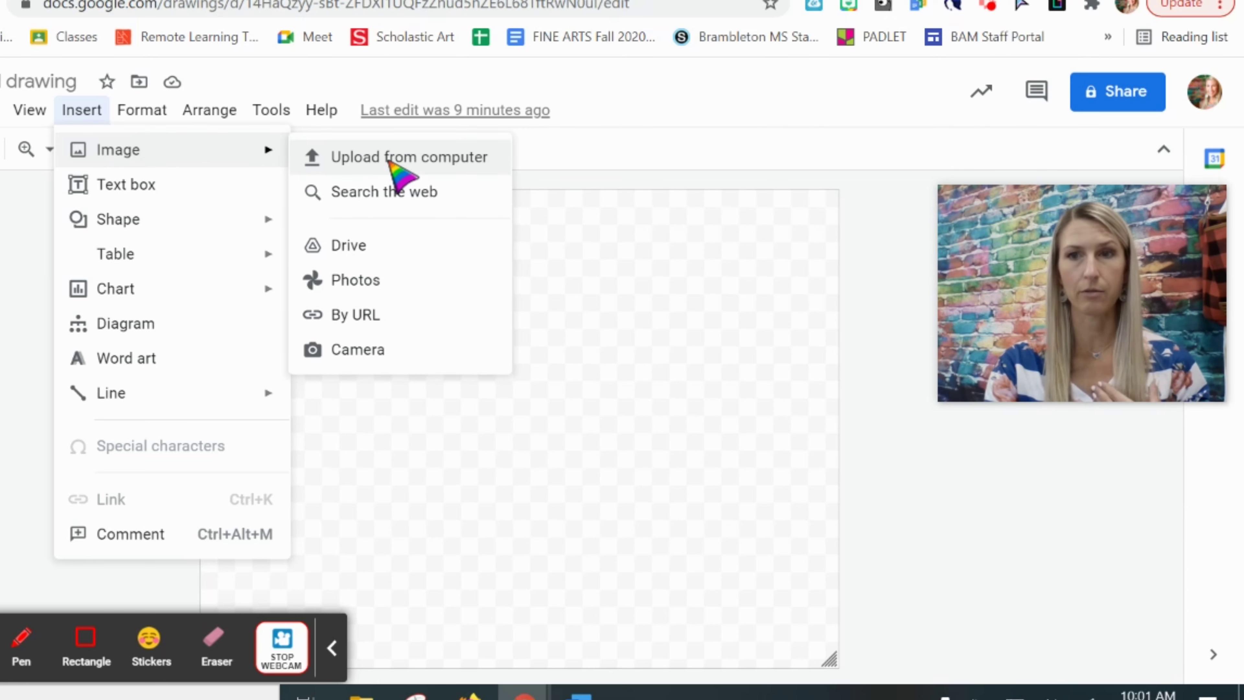
pyautogui.click(379, 199)
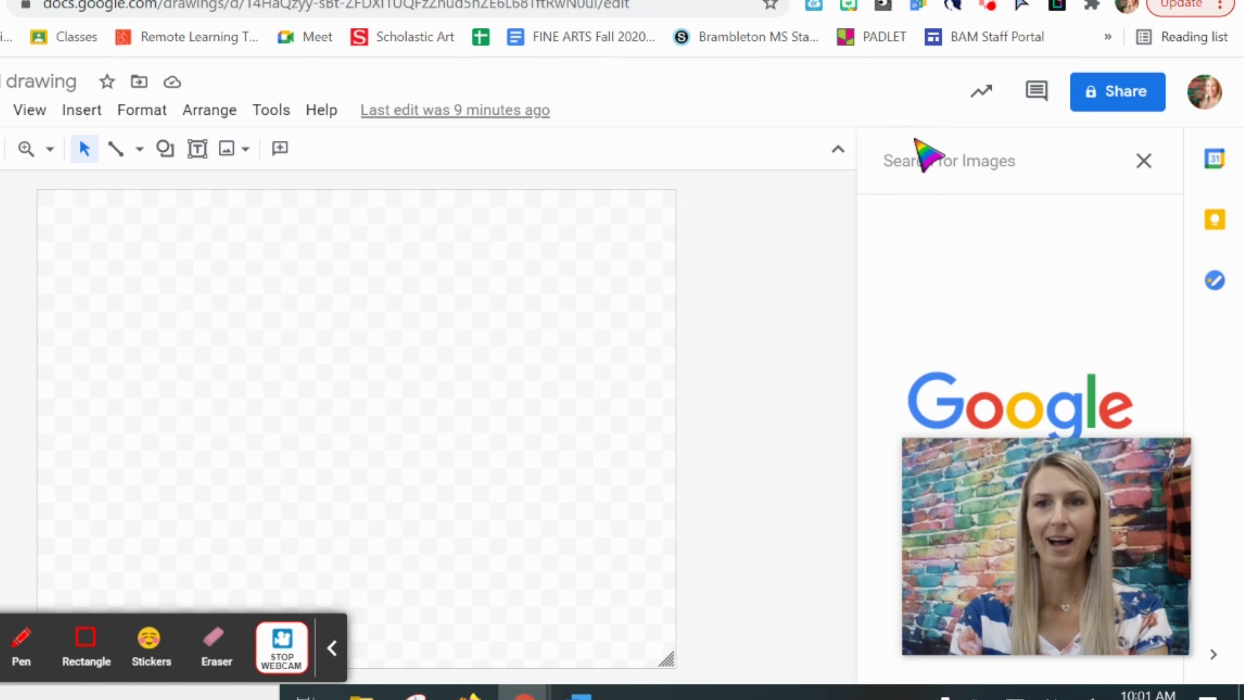
pyautogui.write('bramb')
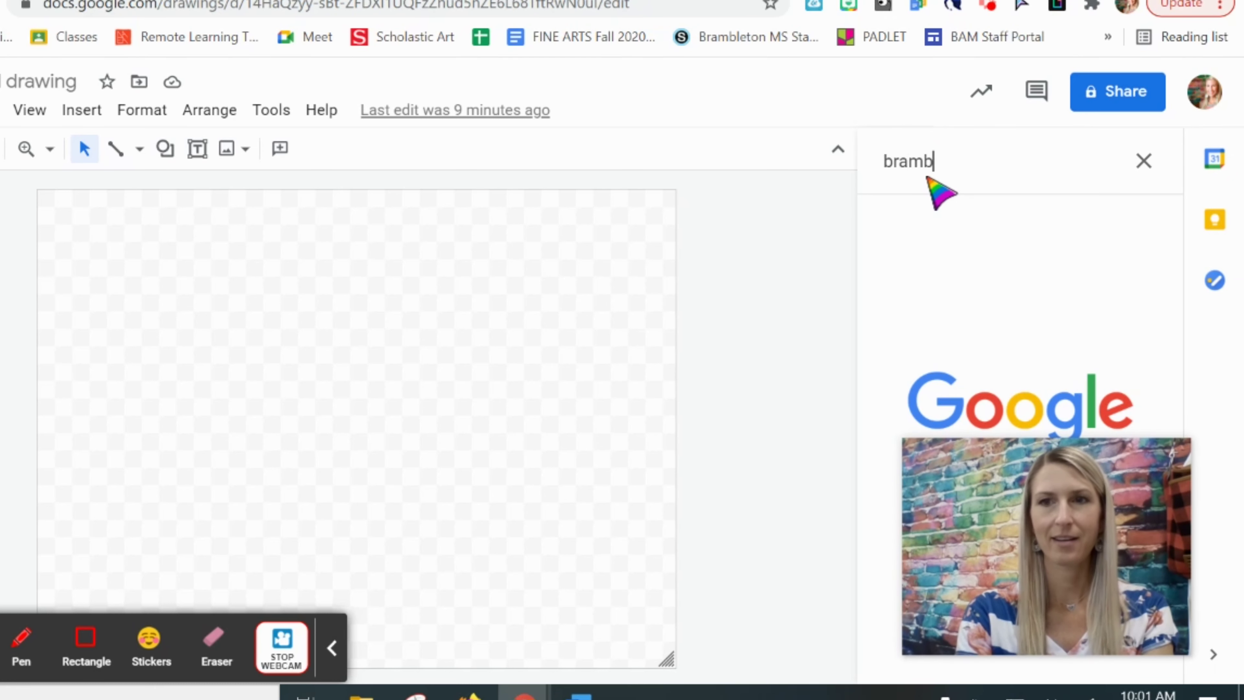
pyautogui.write('leton virgin')
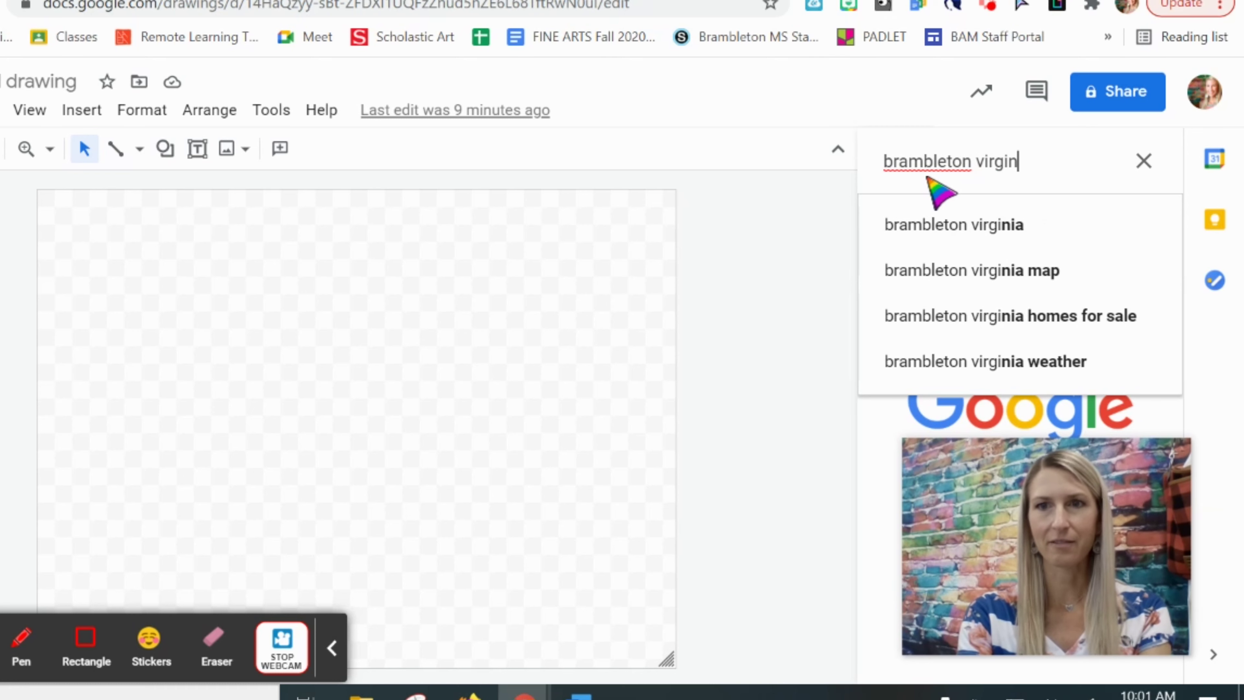
pyautogui.write('ia')
pyautogui.press('Return')
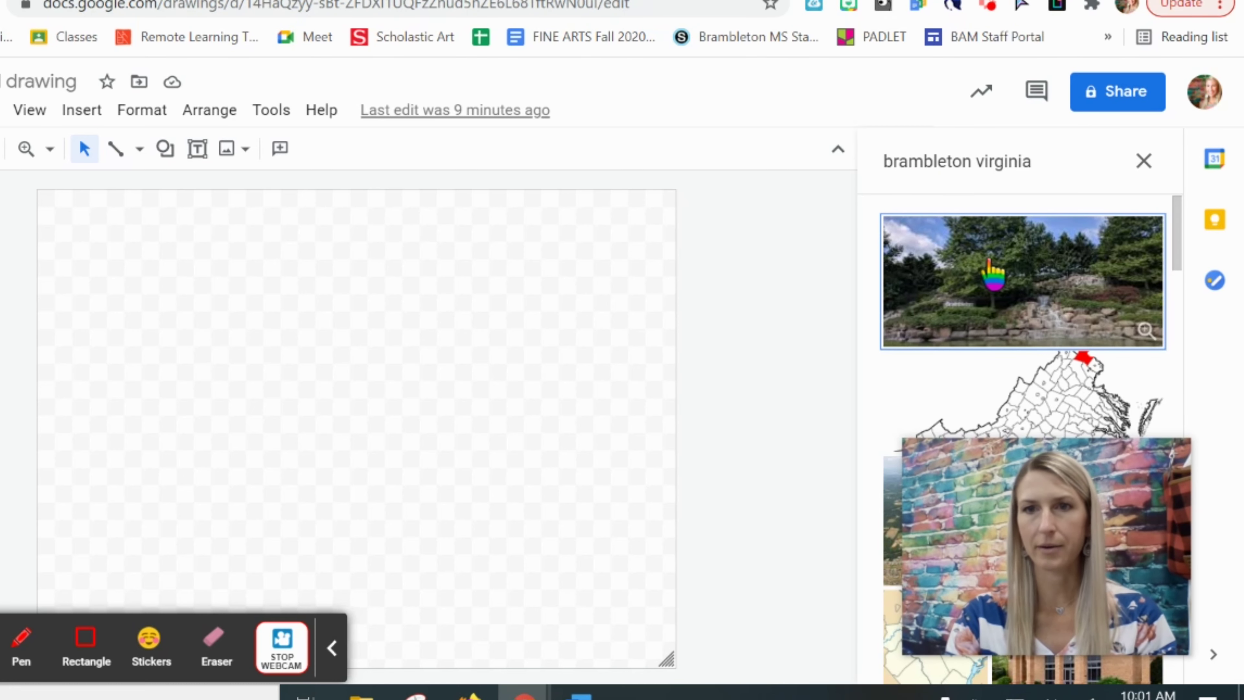
pyautogui.click(989, 259)
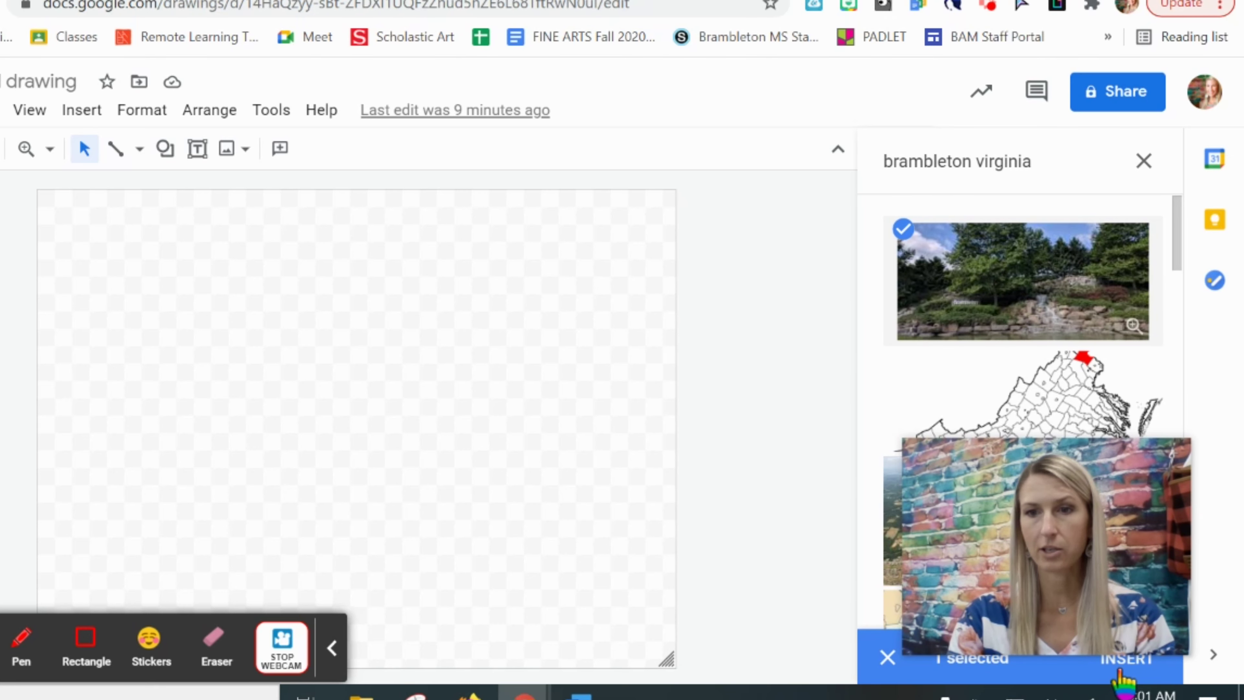
pyautogui.click(1127, 658)
pyautogui.moveTo(1001, 632)
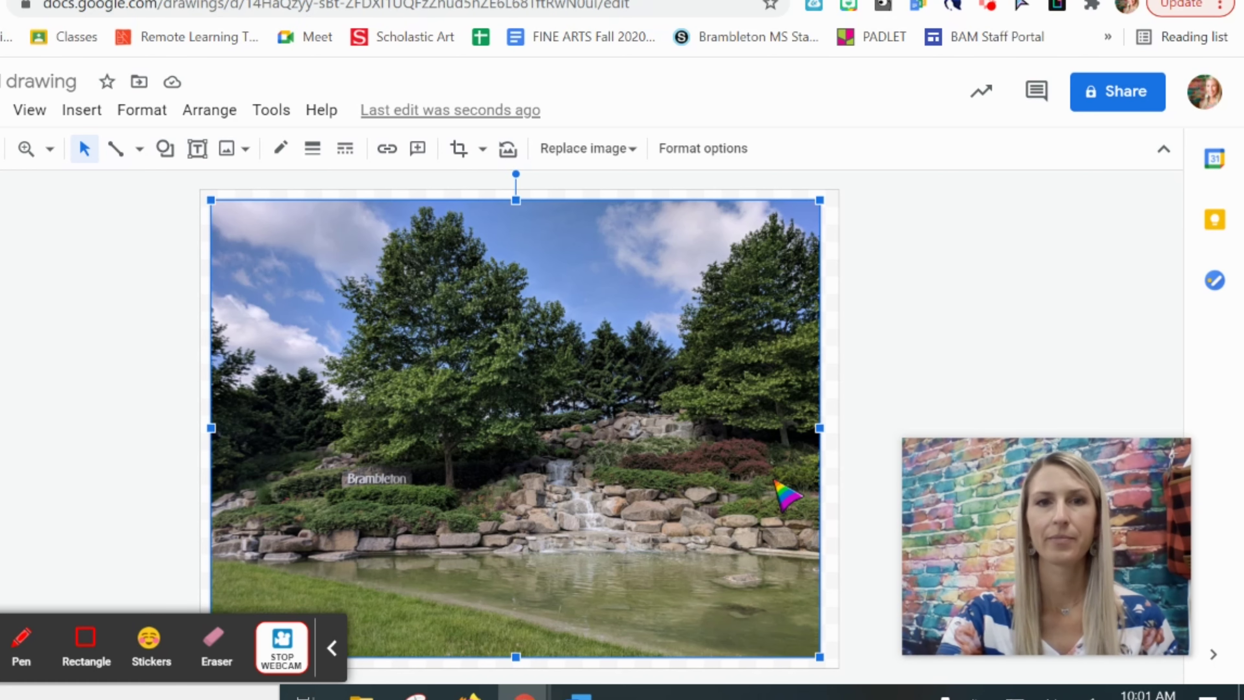
# Delete the Brambleton photo and upload IMG_4308.jpg from the Pics_ folder instead.
pyautogui.press('Delete')
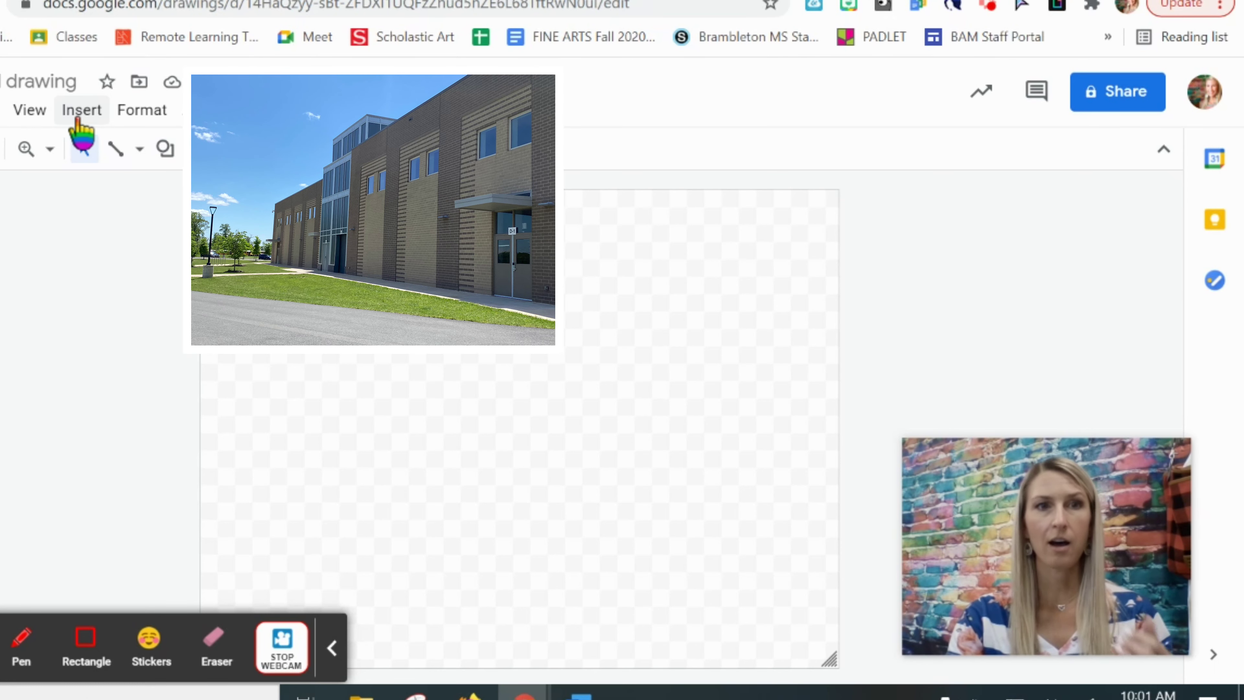
pyautogui.click(77, 118)
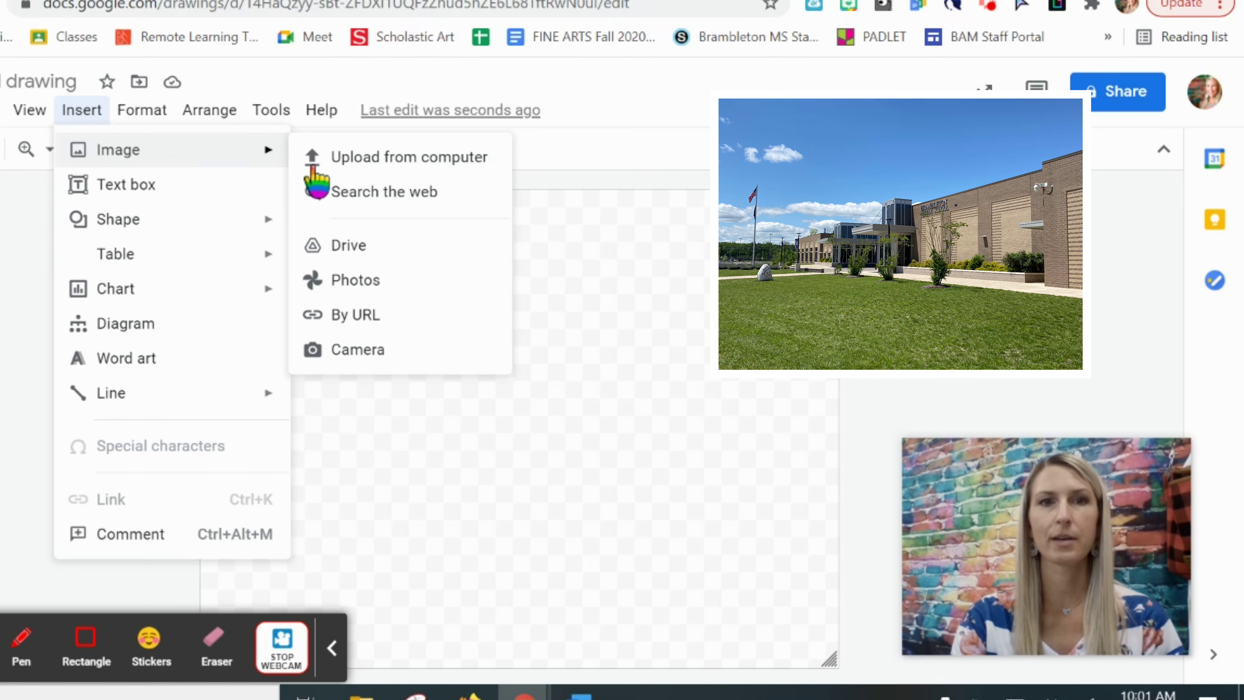
pyautogui.click(368, 164)
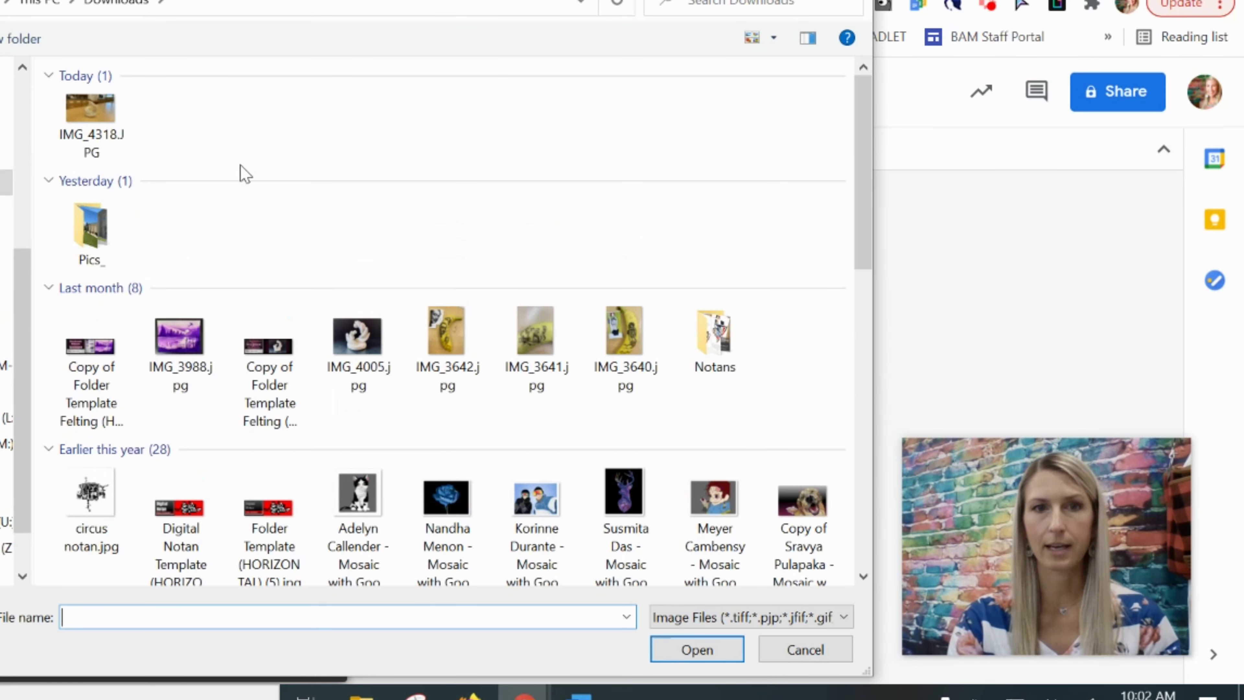
pyautogui.doubleClick(84, 237)
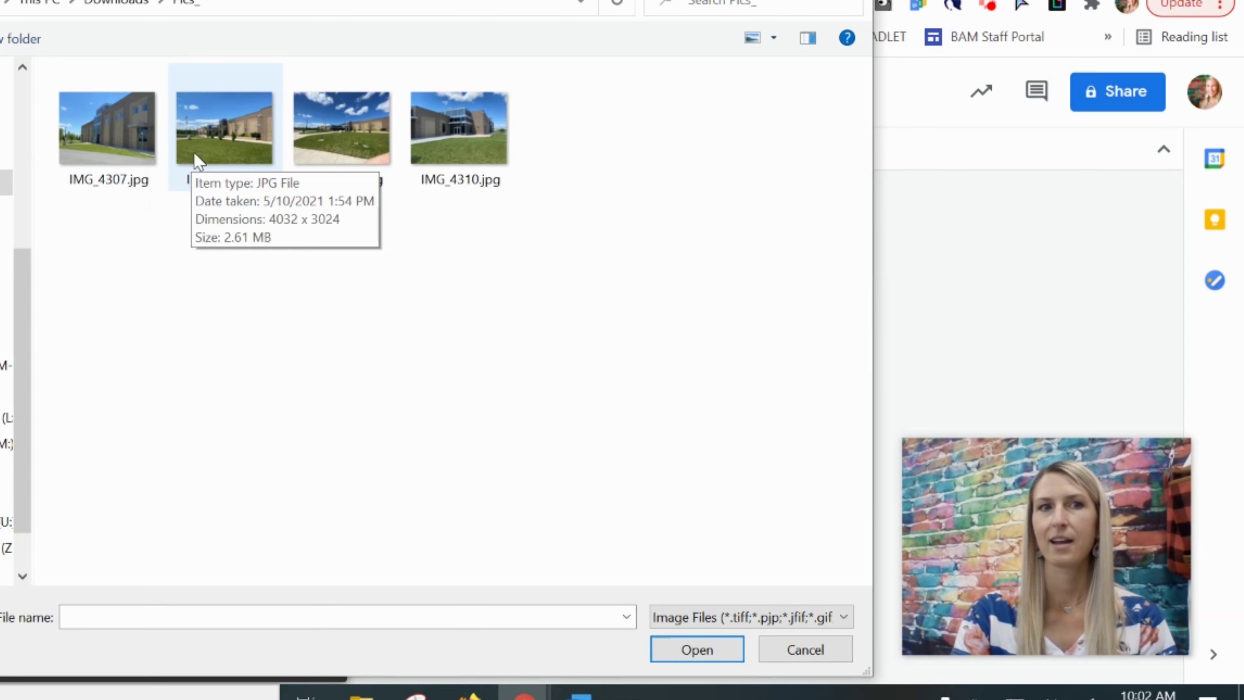
pyautogui.click(210, 149)
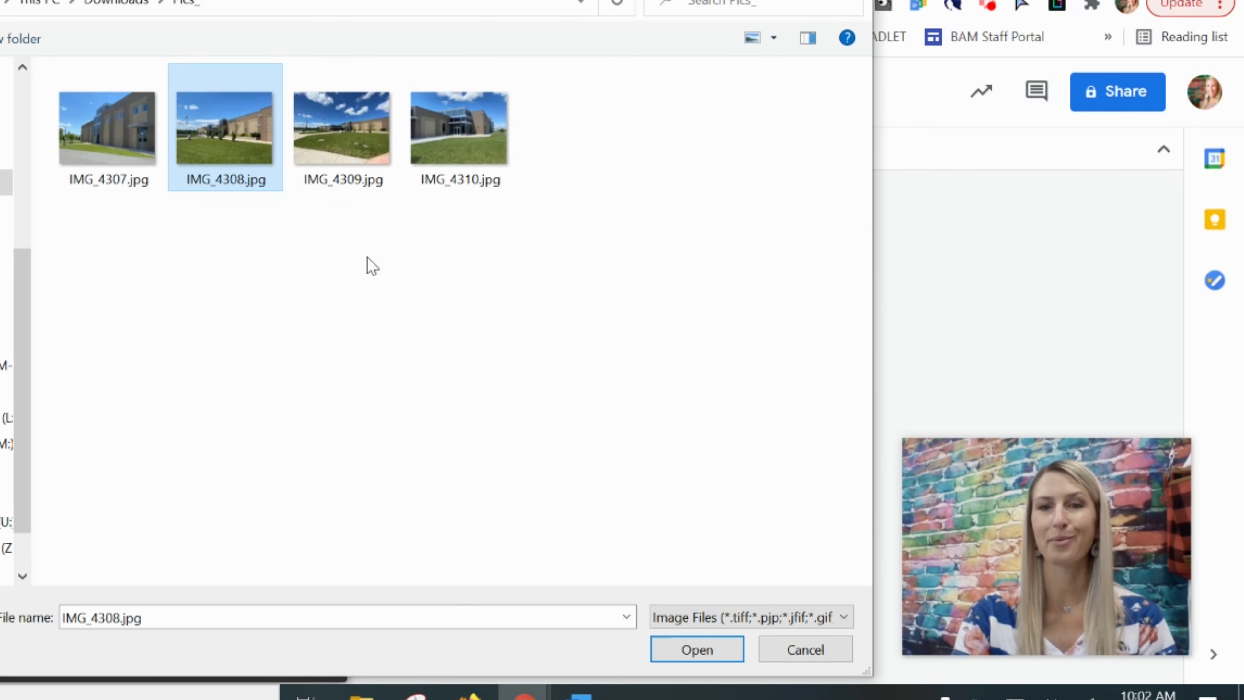
pyautogui.click(695, 646)
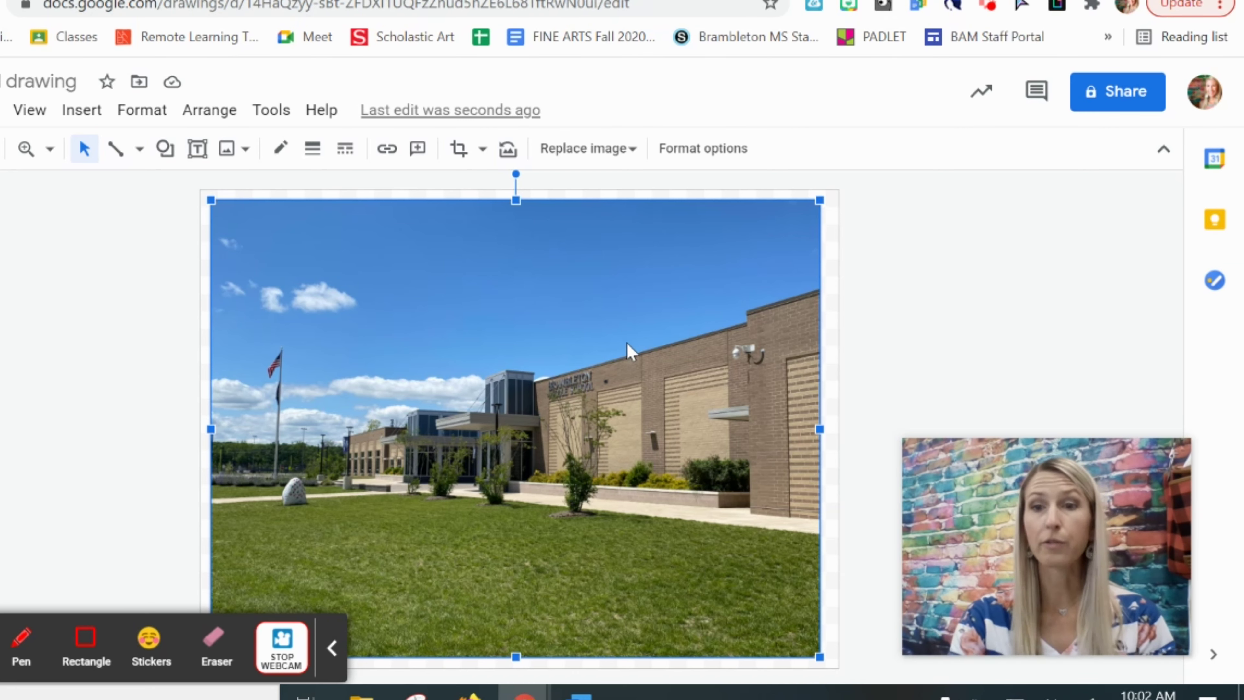
# Move the school photo to the page's top-left corner and adjust the page size around it.
pyautogui.click(836, 323)
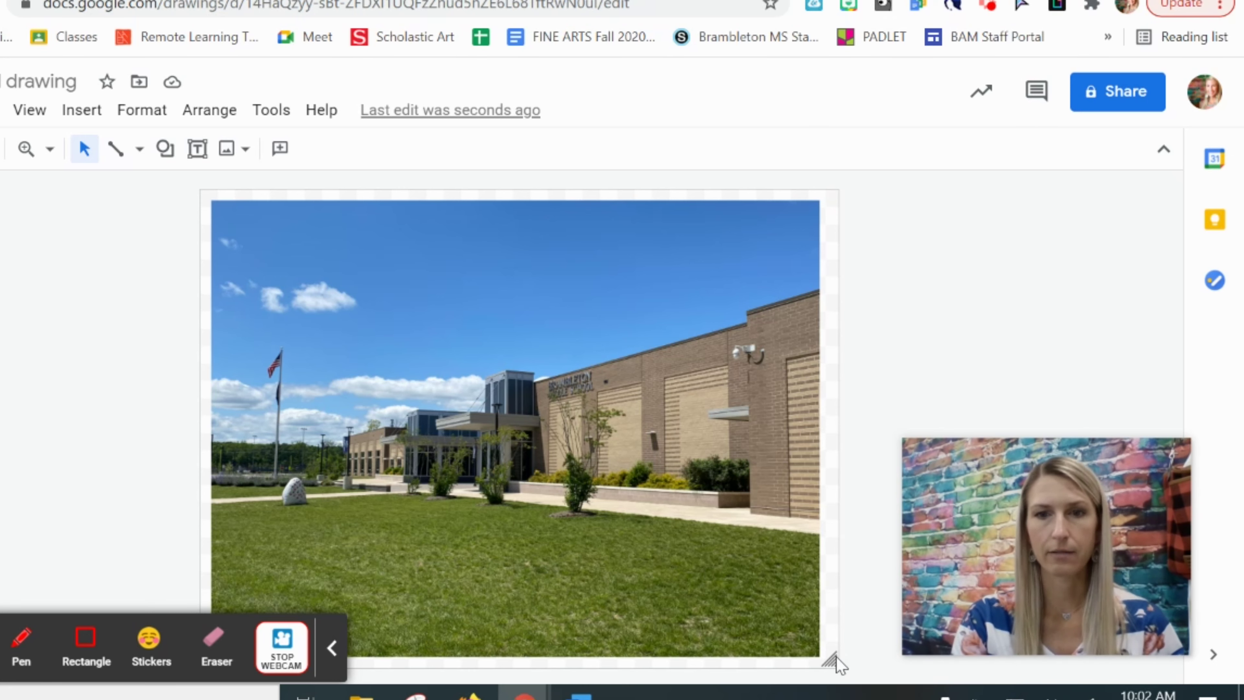
pyautogui.click(698, 476)
pyautogui.moveTo(698, 475); pyautogui.dragTo(688, 466)
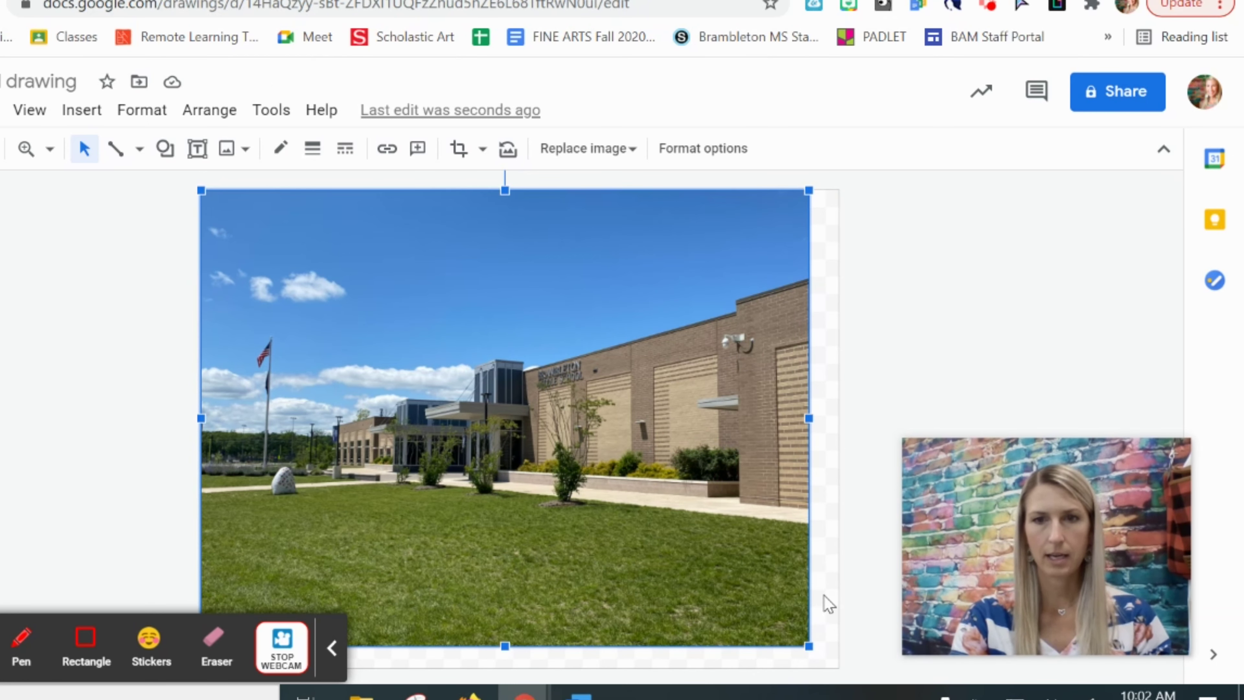
pyautogui.click(828, 640)
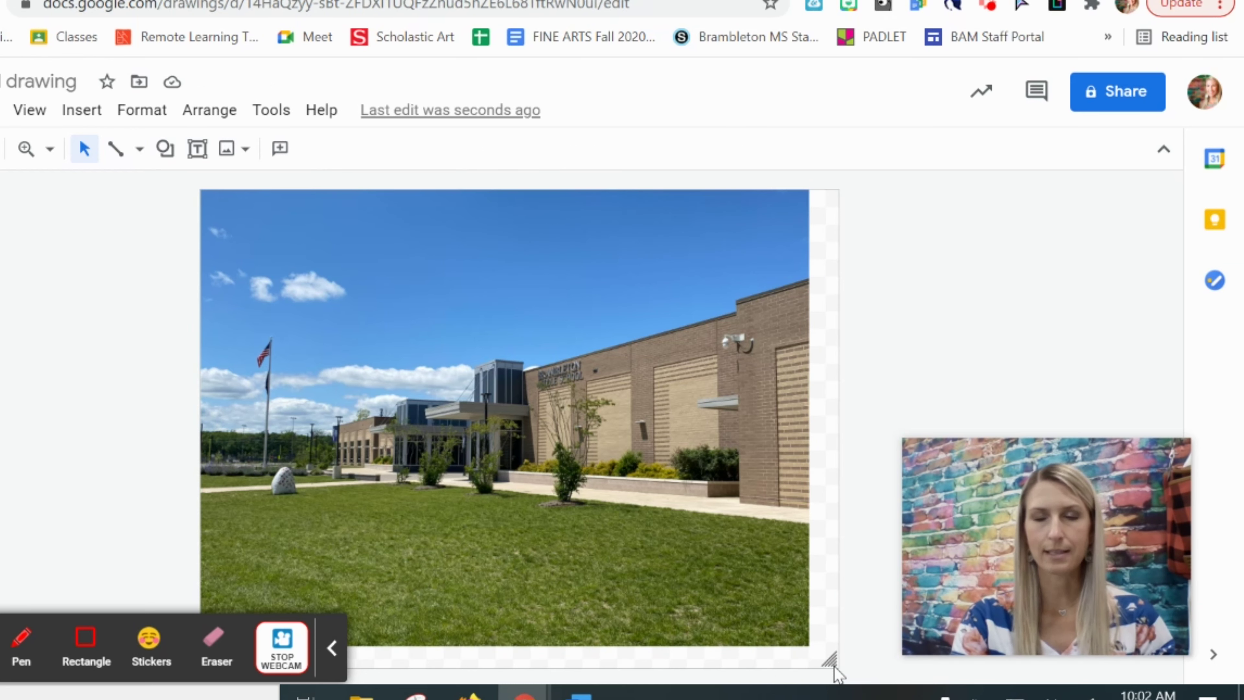
pyautogui.moveTo(835, 667); pyautogui.dragTo(809, 646)
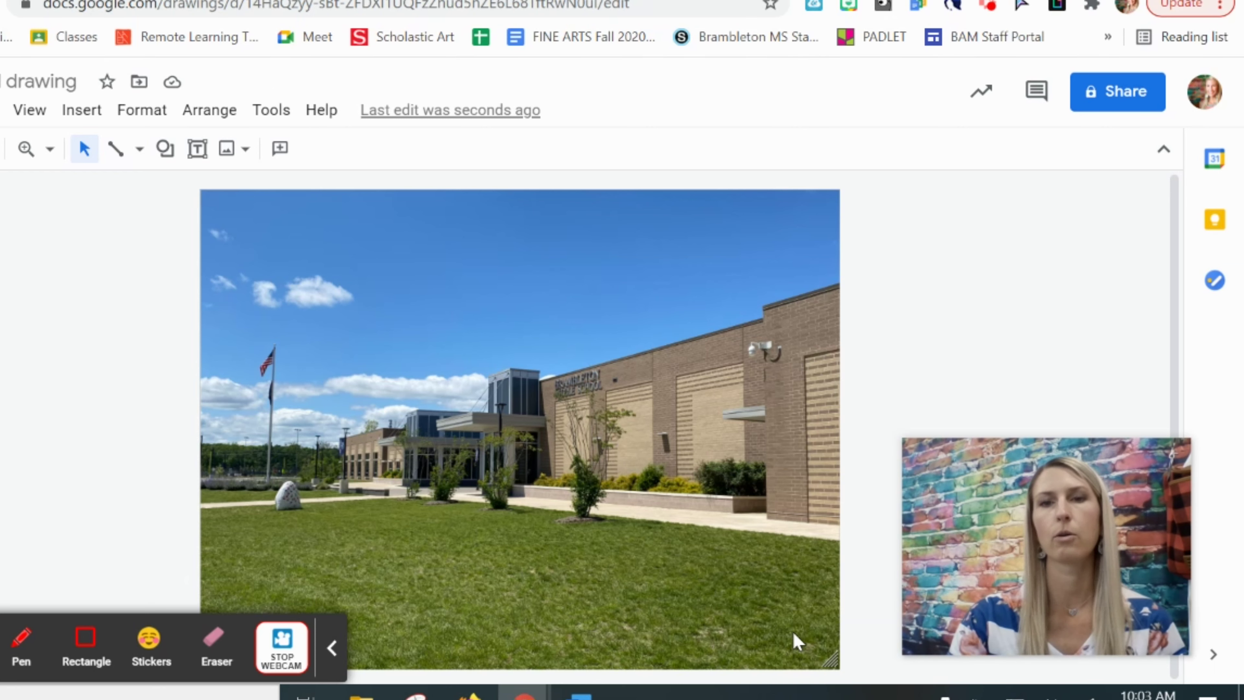
# Stretch the school photo from its corner to fill the page, undoing the unwanted resizes.
pyautogui.click(796, 317)
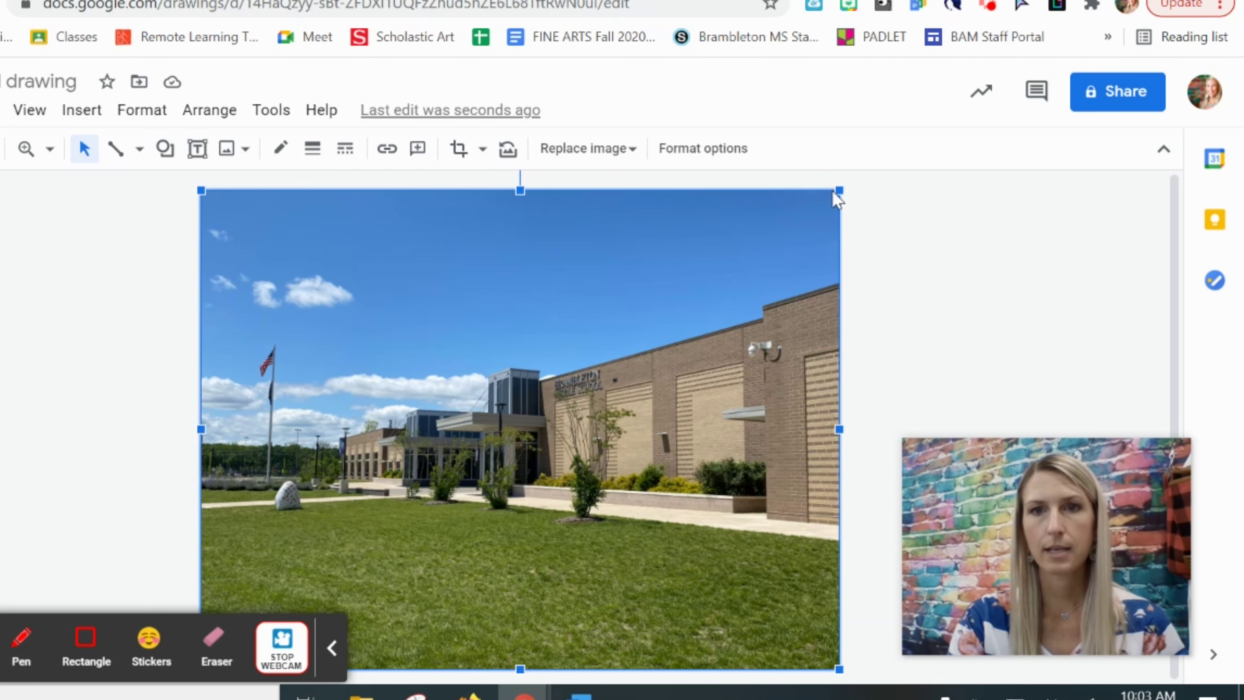
pyautogui.moveTo(840, 194); pyautogui.dragTo(787, 226)
pyautogui.moveTo(840, 192); pyautogui.dragTo(861, 174)
pyautogui.moveTo(861, 421); pyautogui.dragTo(657, 416)
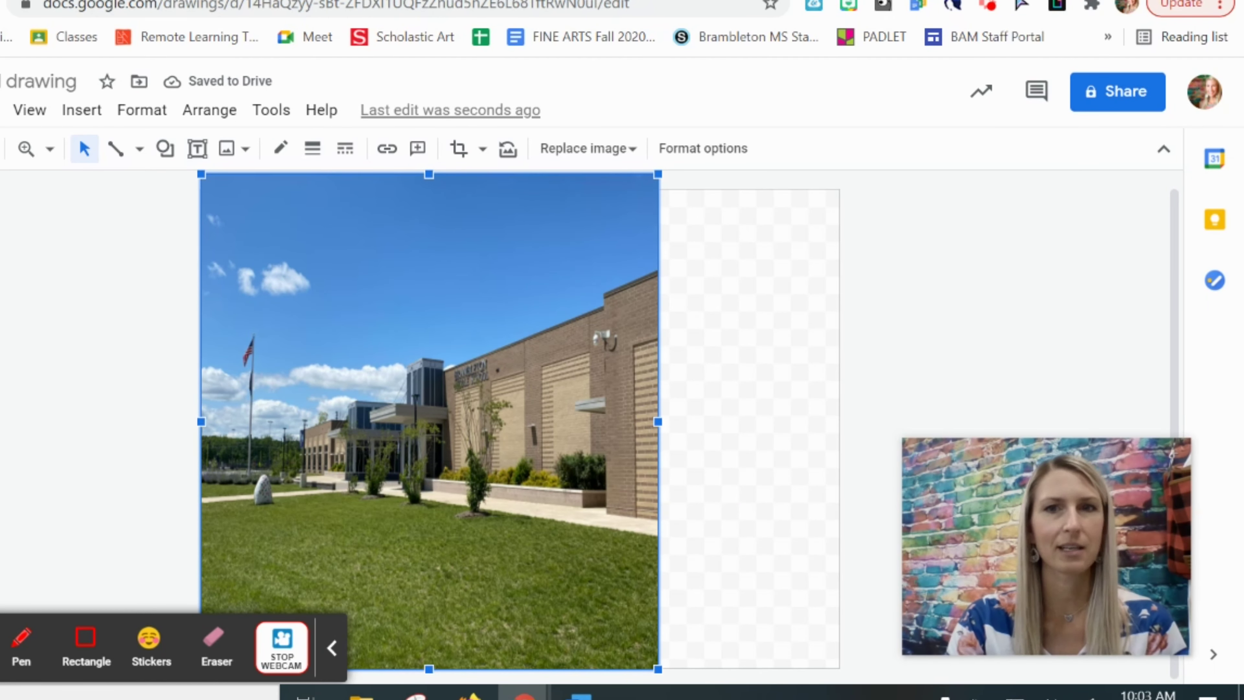
pyautogui.hotkey('ctrl', 'z')
pyautogui.hotkey('ctrl', 'z')
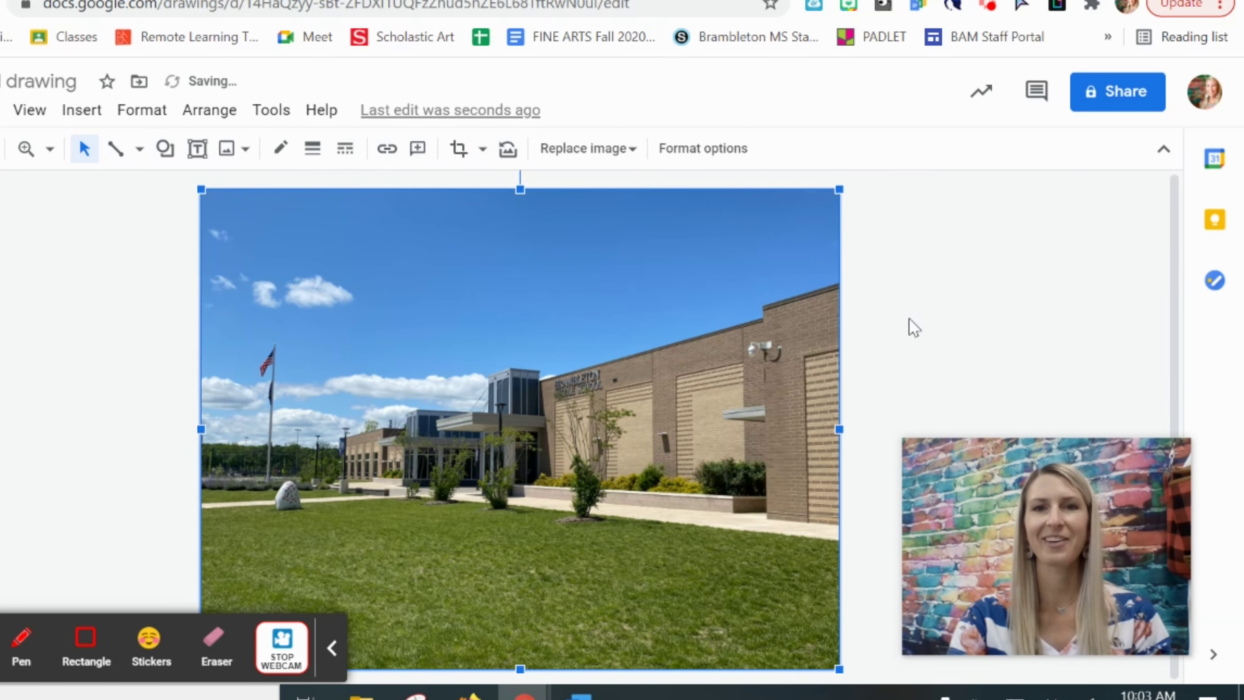
# Deselect the school photo so the drawing saves to Drive.
pyautogui.click(930, 353)
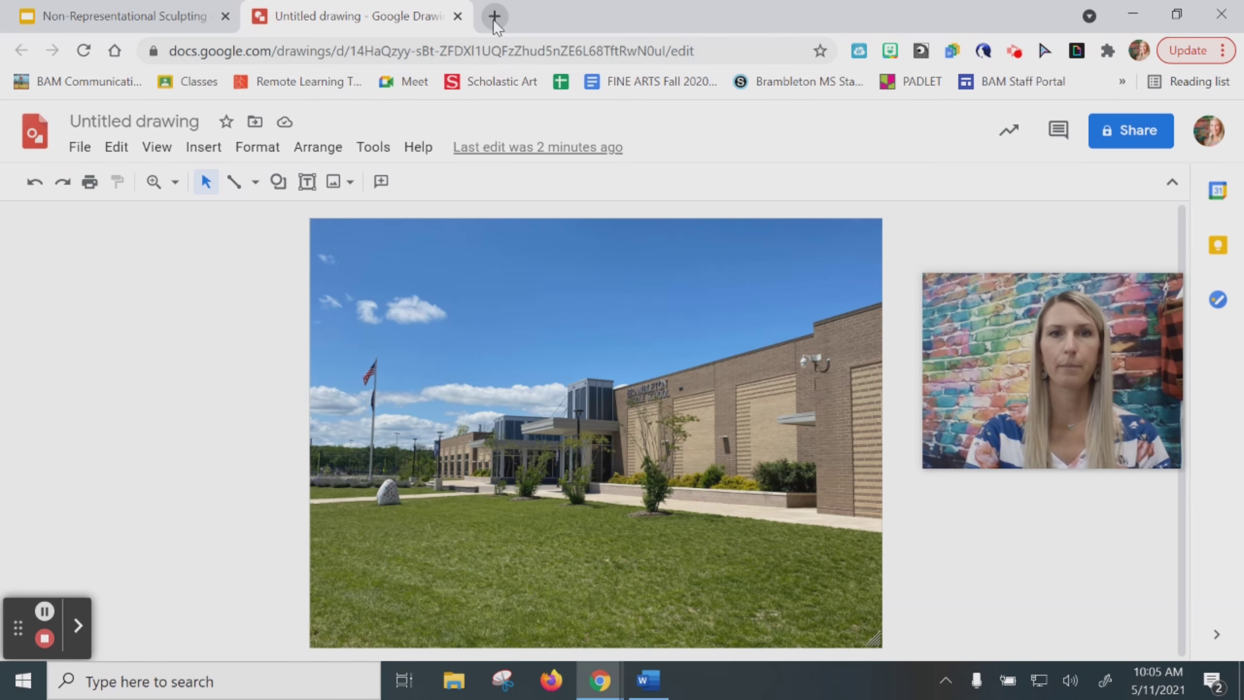
# Go to remove.bg in a new browser tab.
pyautogui.click(495, 18)
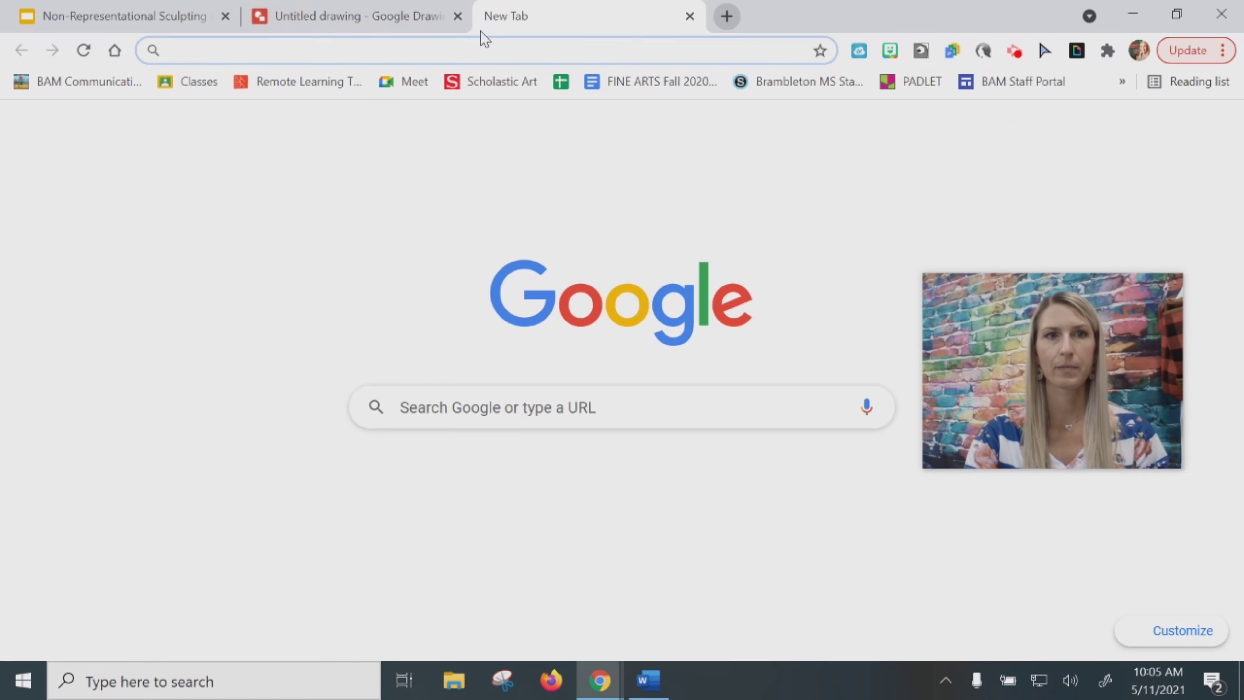
pyautogui.click(467, 51)
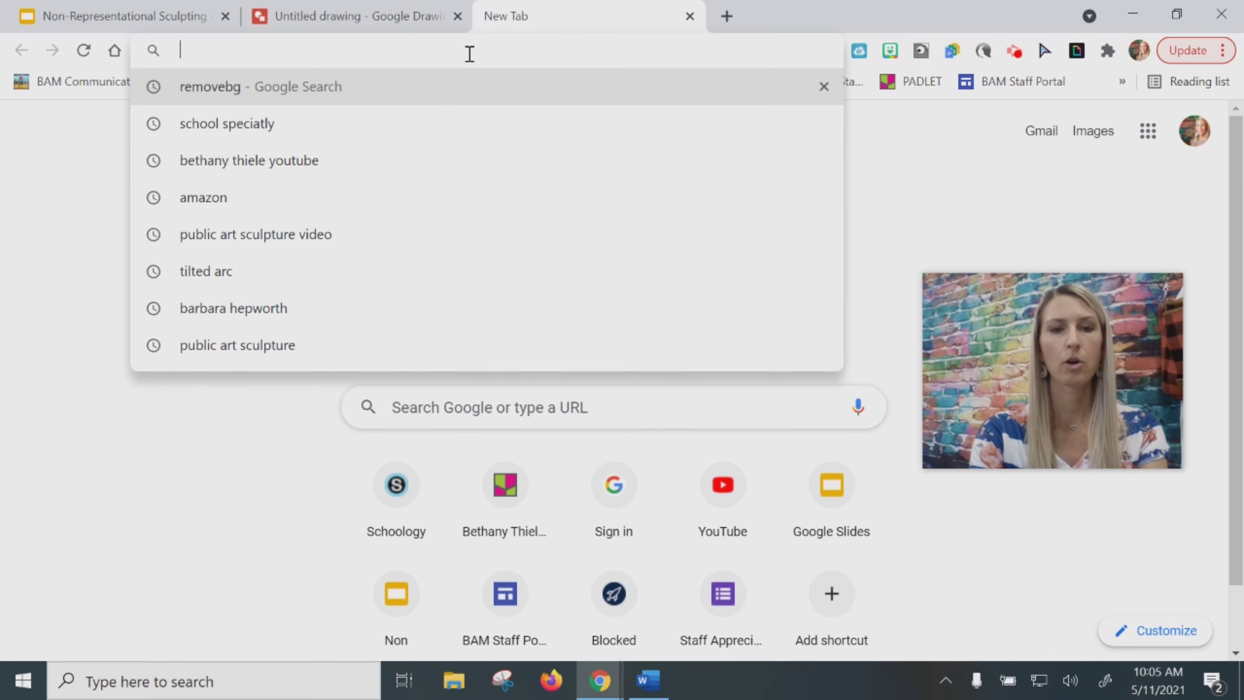
pyautogui.write('remove.bg')
pyautogui.press('Return')
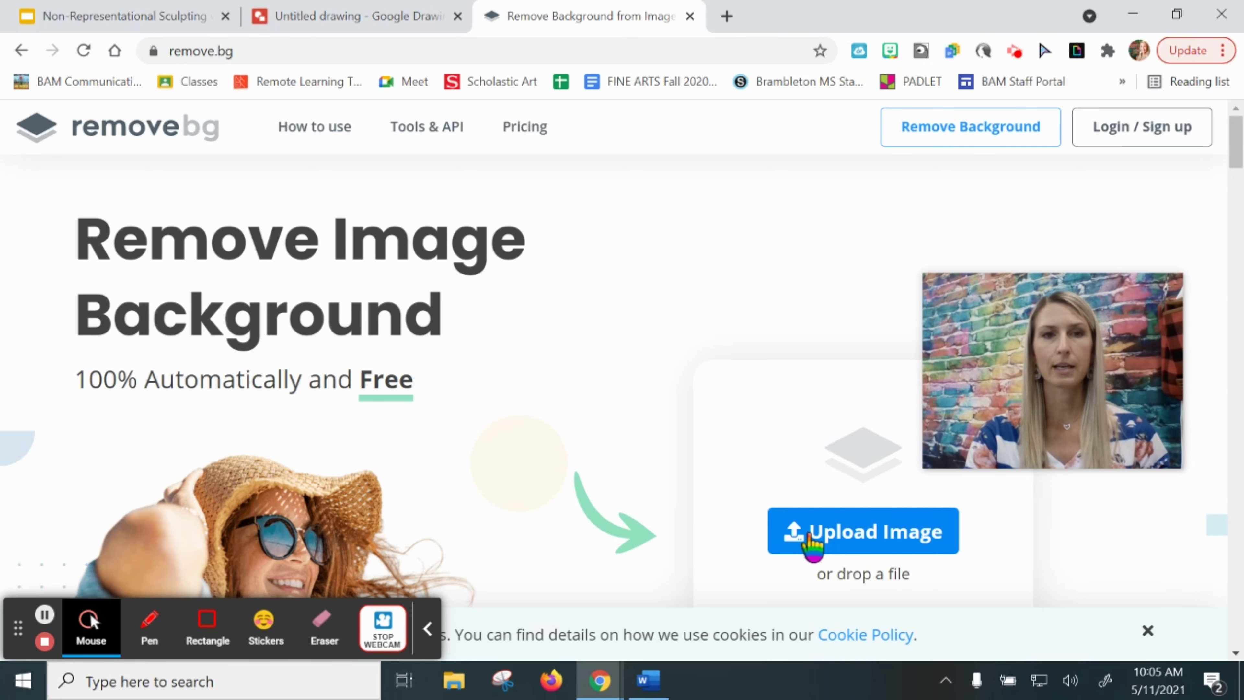
# Upload IMG_4318.JPG from Downloads to remove.bg for background removal.
pyautogui.click(809, 539)
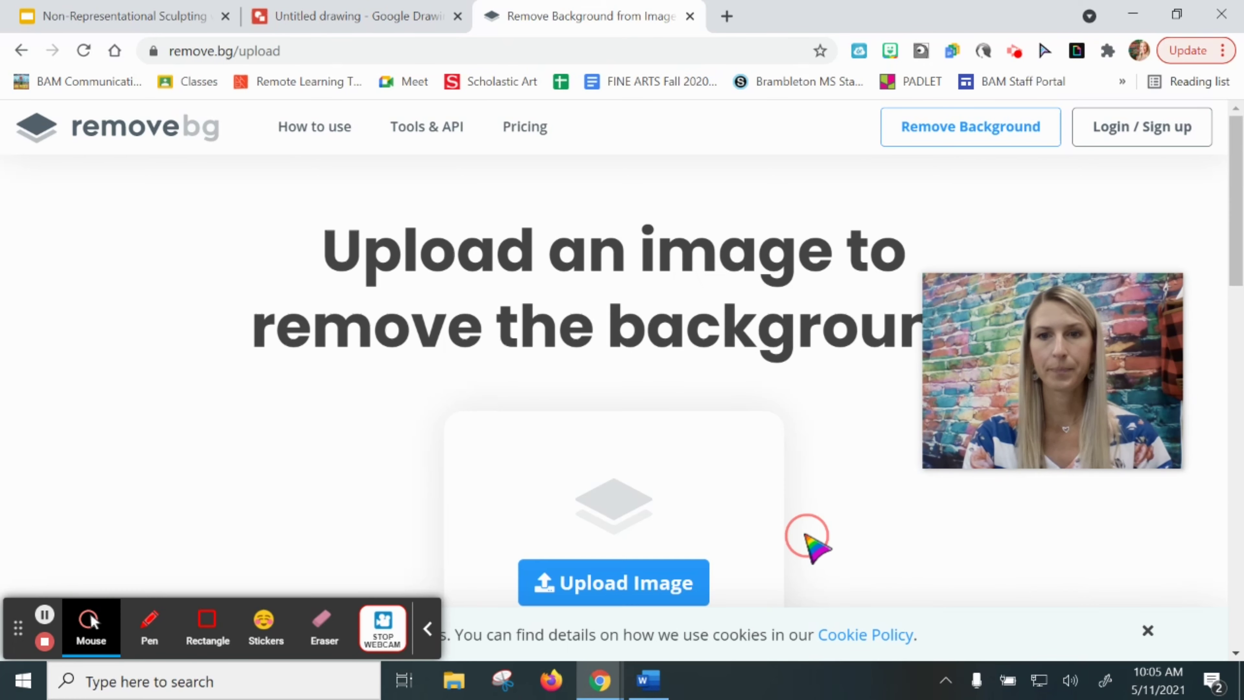
pyautogui.click(657, 583)
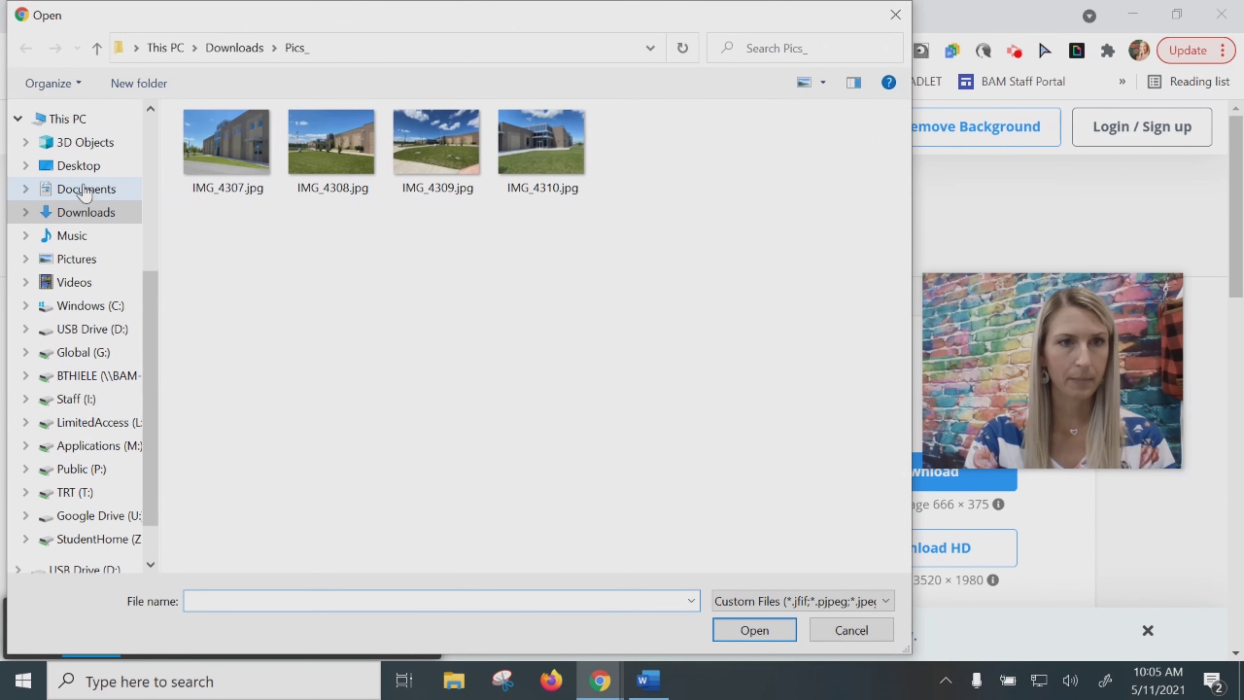
pyautogui.click(68, 213)
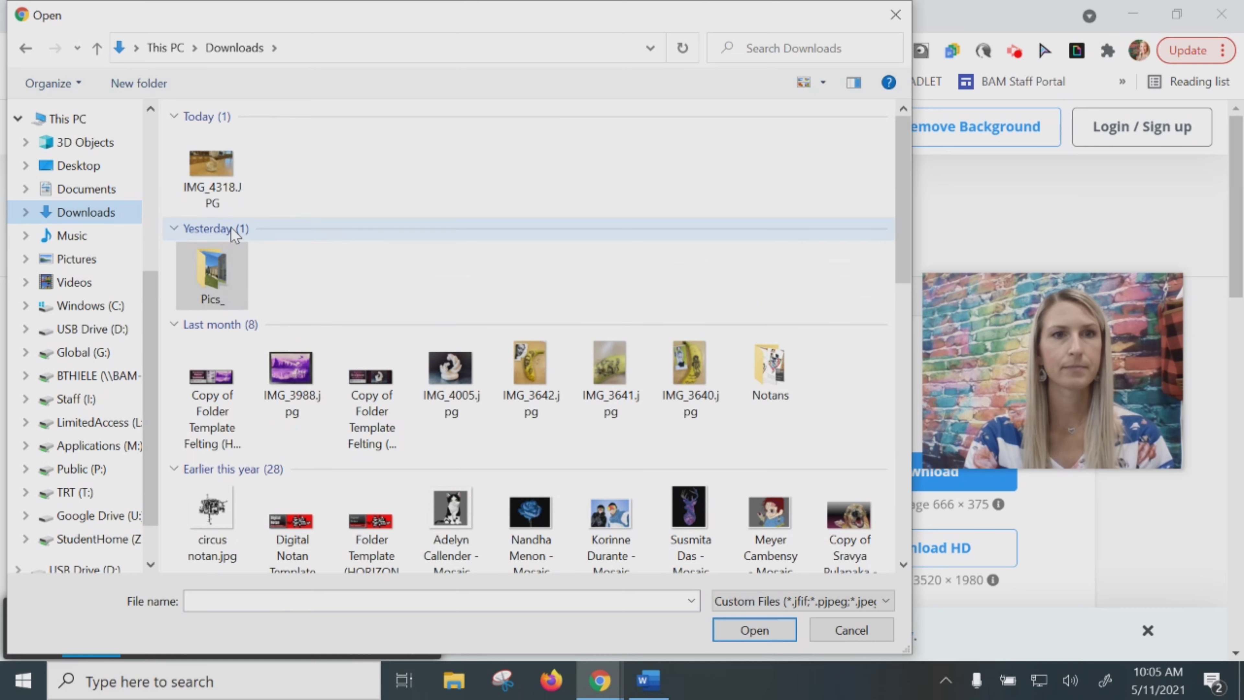
pyautogui.click(204, 173)
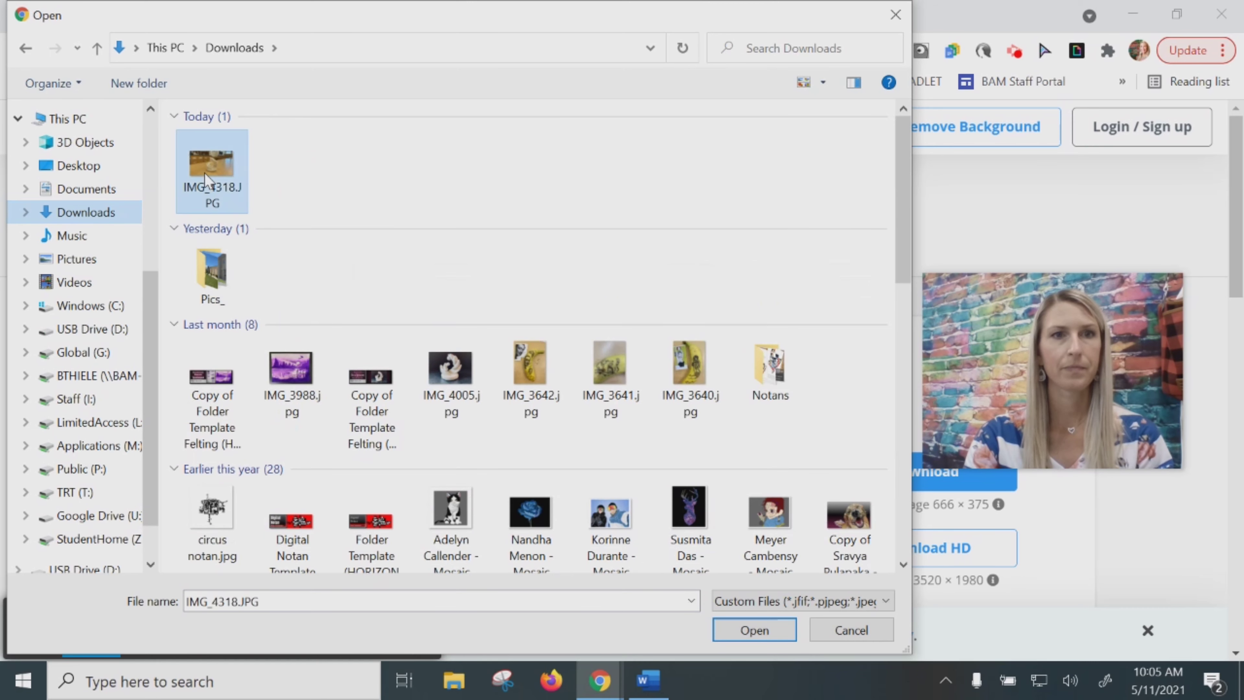
pyautogui.click(753, 631)
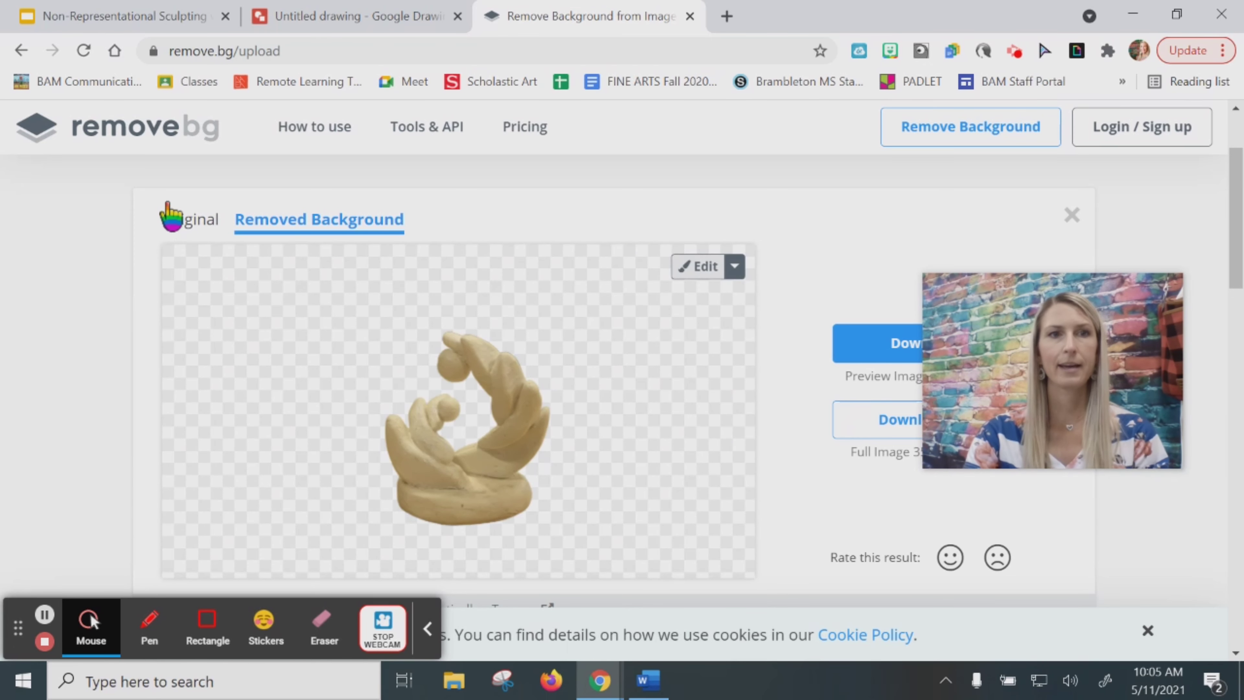
# Compare the original and background-removed sculpture, close the editor, and open the cutout's image menu.
pyautogui.click(188, 224)
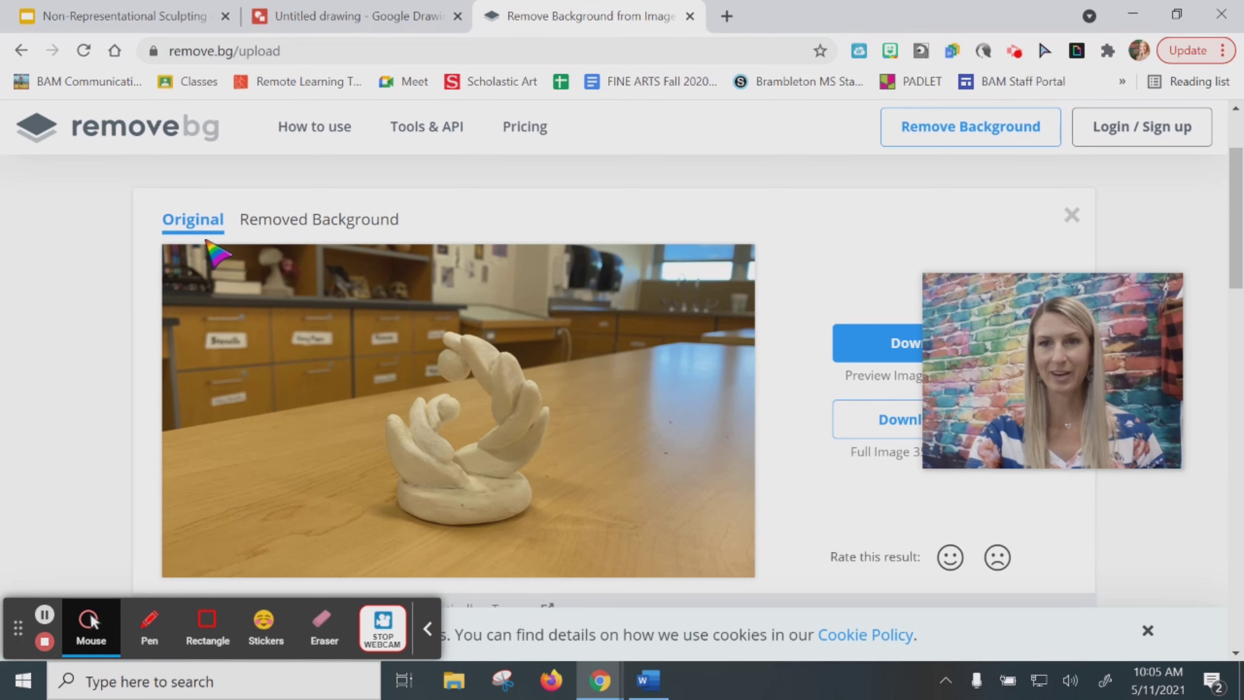
pyautogui.click(330, 222)
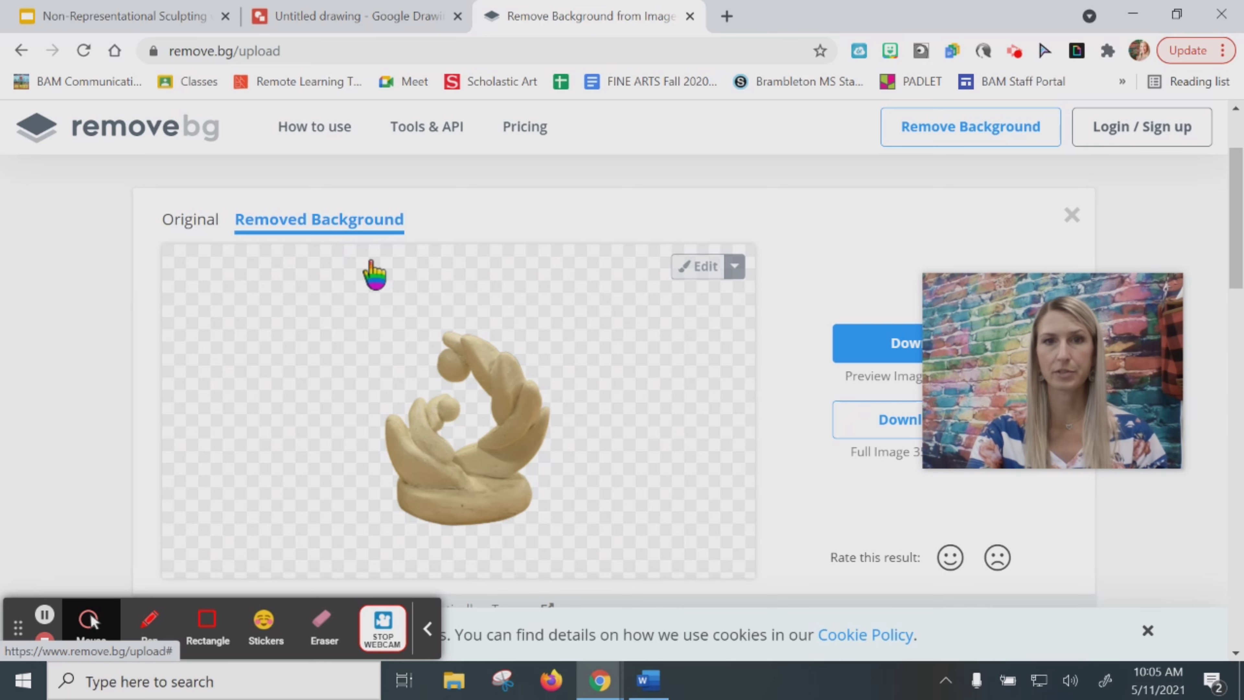
pyautogui.click(695, 272)
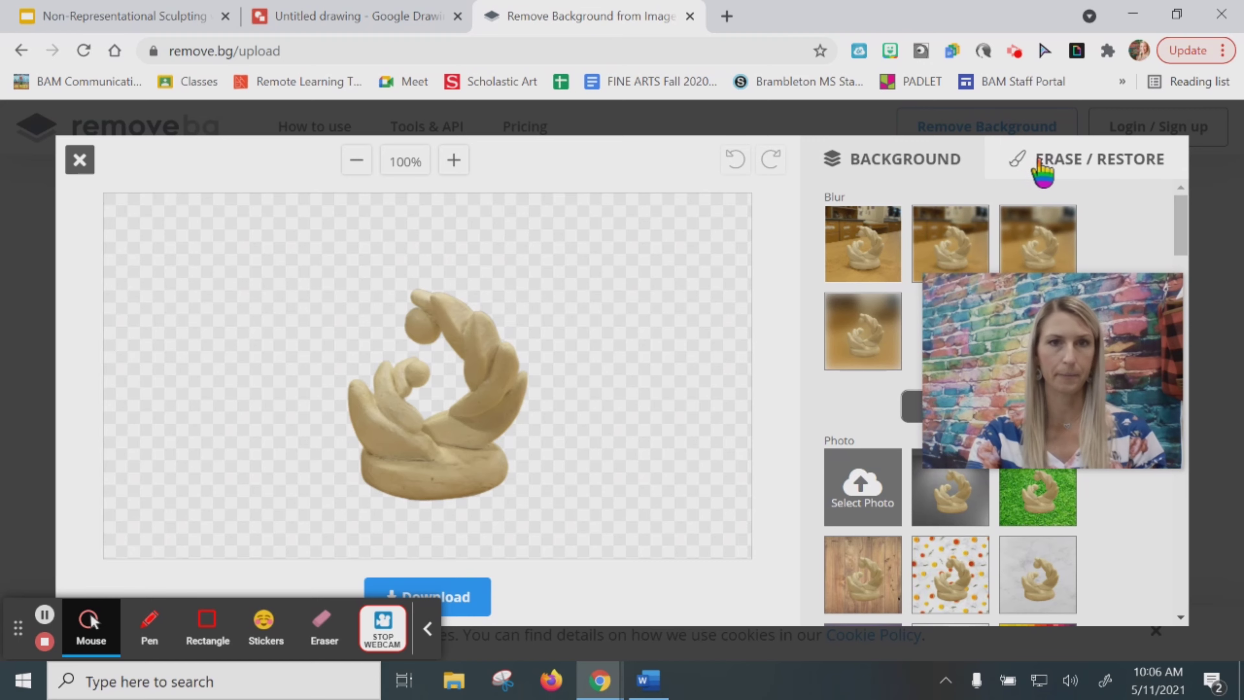
pyautogui.click(79, 159)
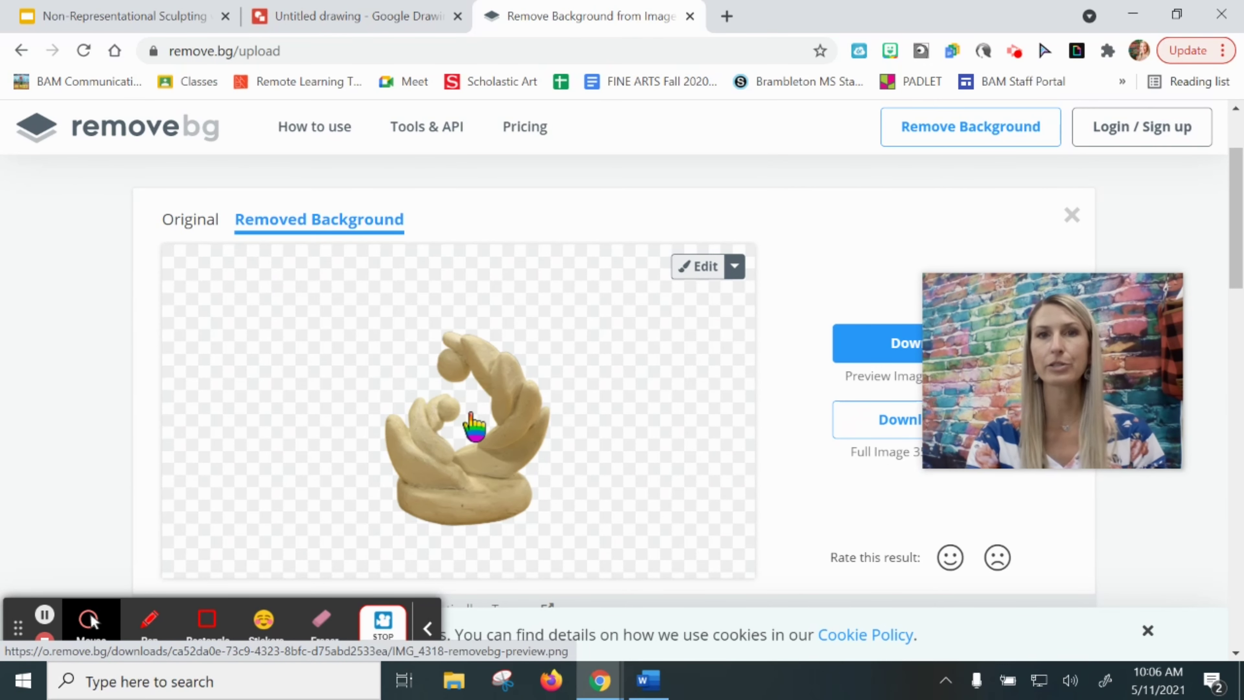
pyautogui.rightClick(470, 440)
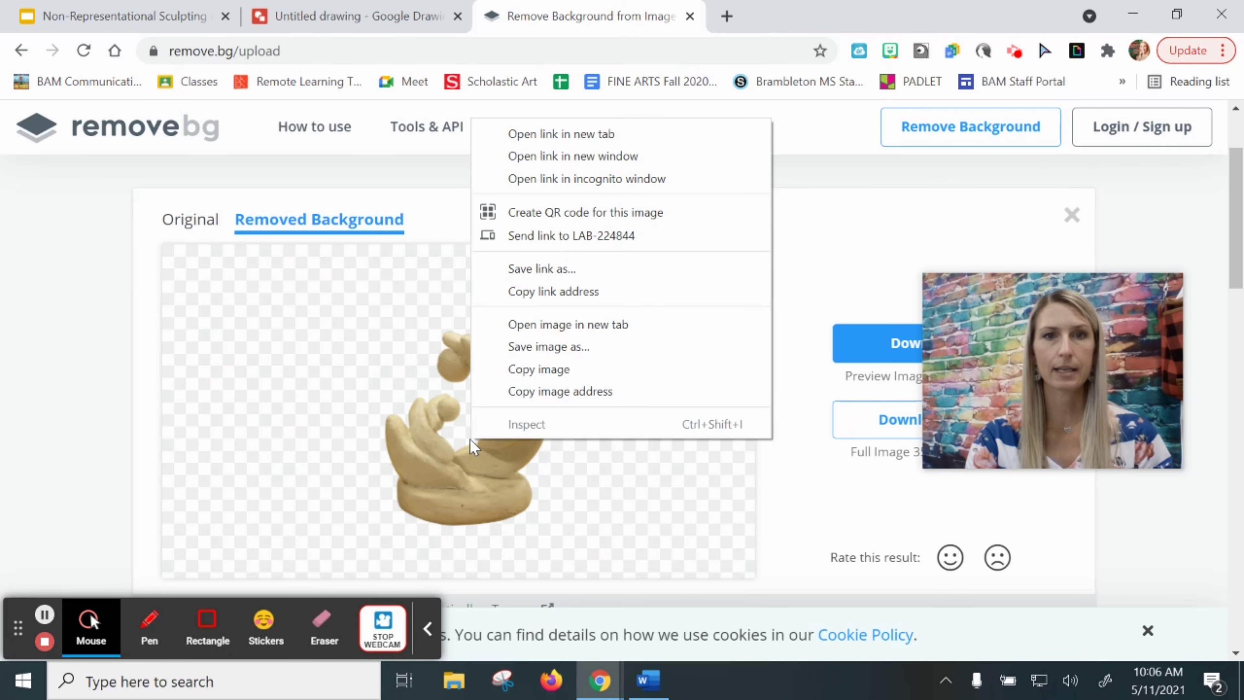
# Copy the sculpture cutout, paste it onto the school photo, and move it down onto the lawn.
pyautogui.click(517, 370)
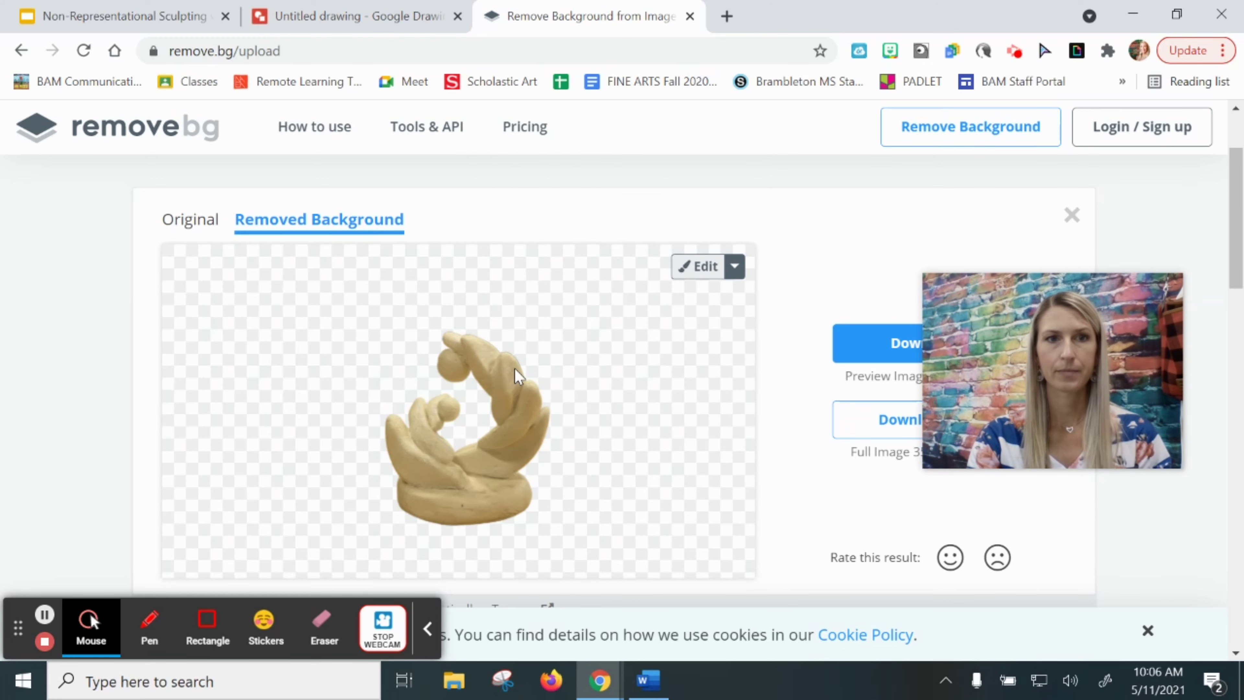
pyautogui.click(380, 21)
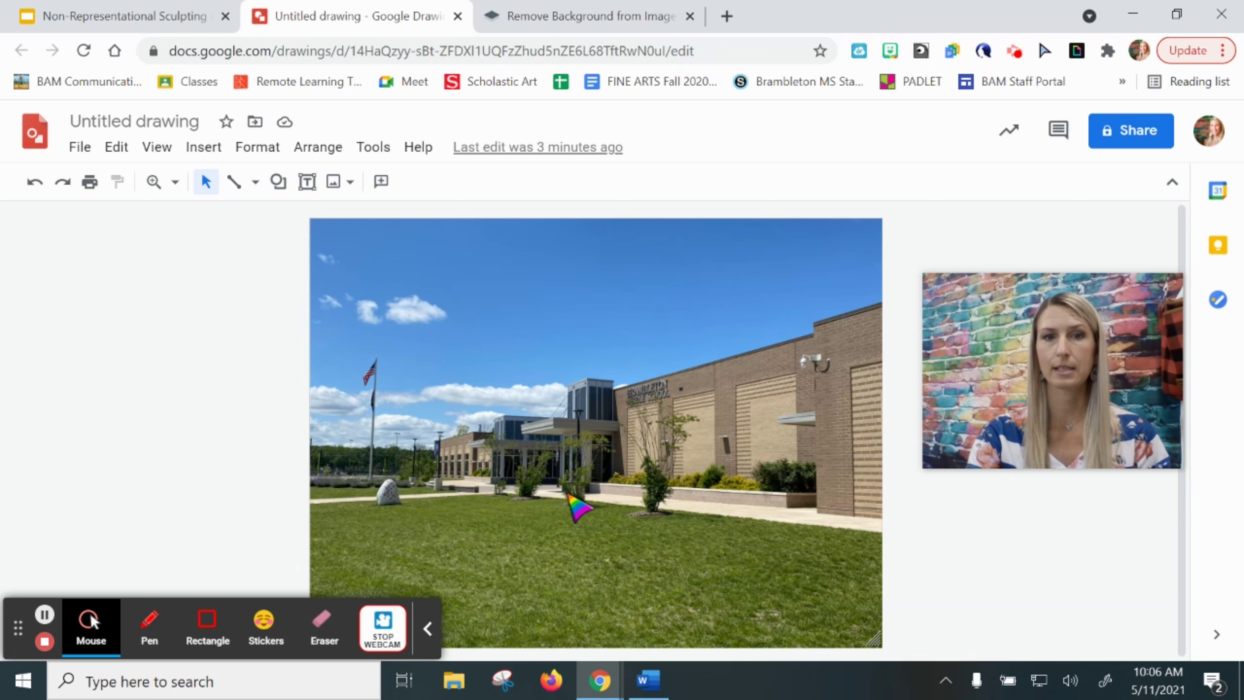
pyautogui.rightClick(568, 495)
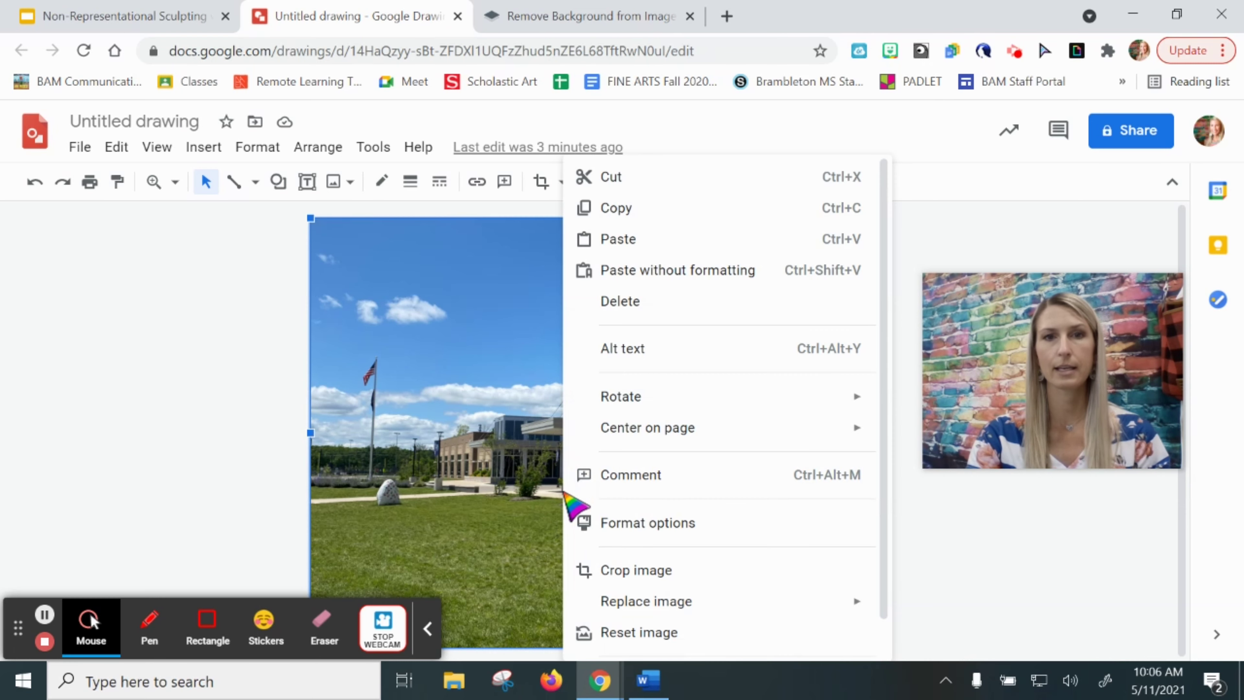
pyautogui.click(685, 240)
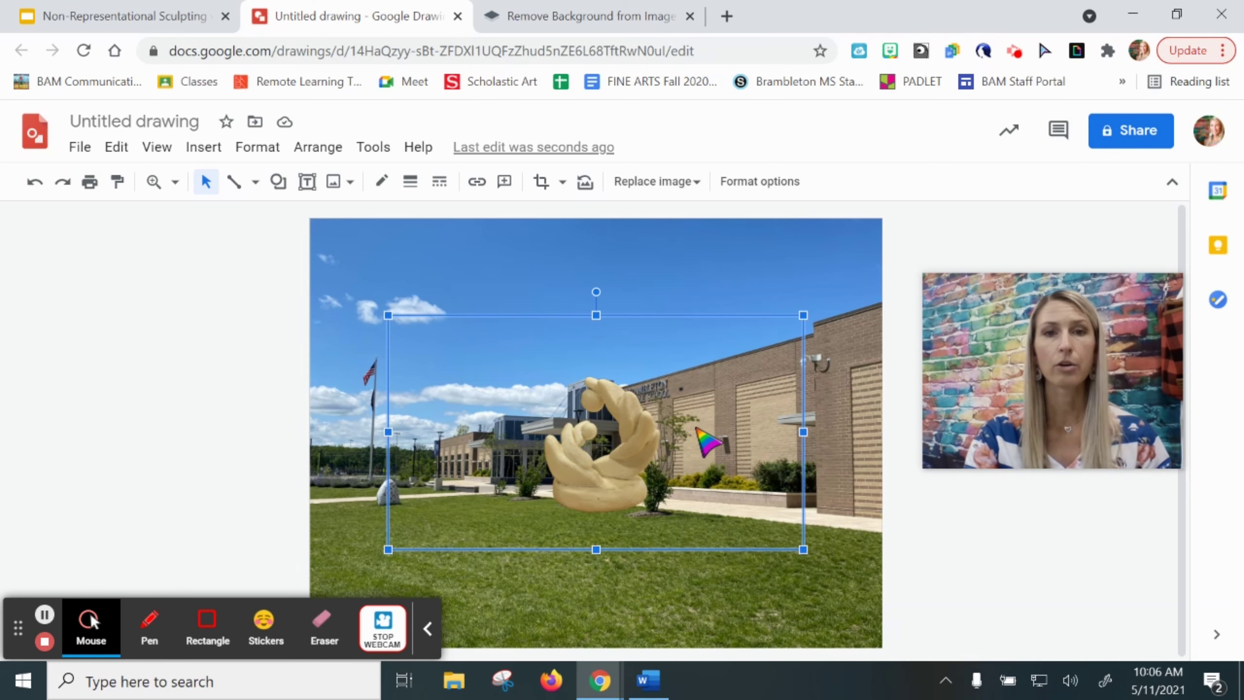
pyautogui.moveTo(587, 480); pyautogui.dragTo(522, 531)
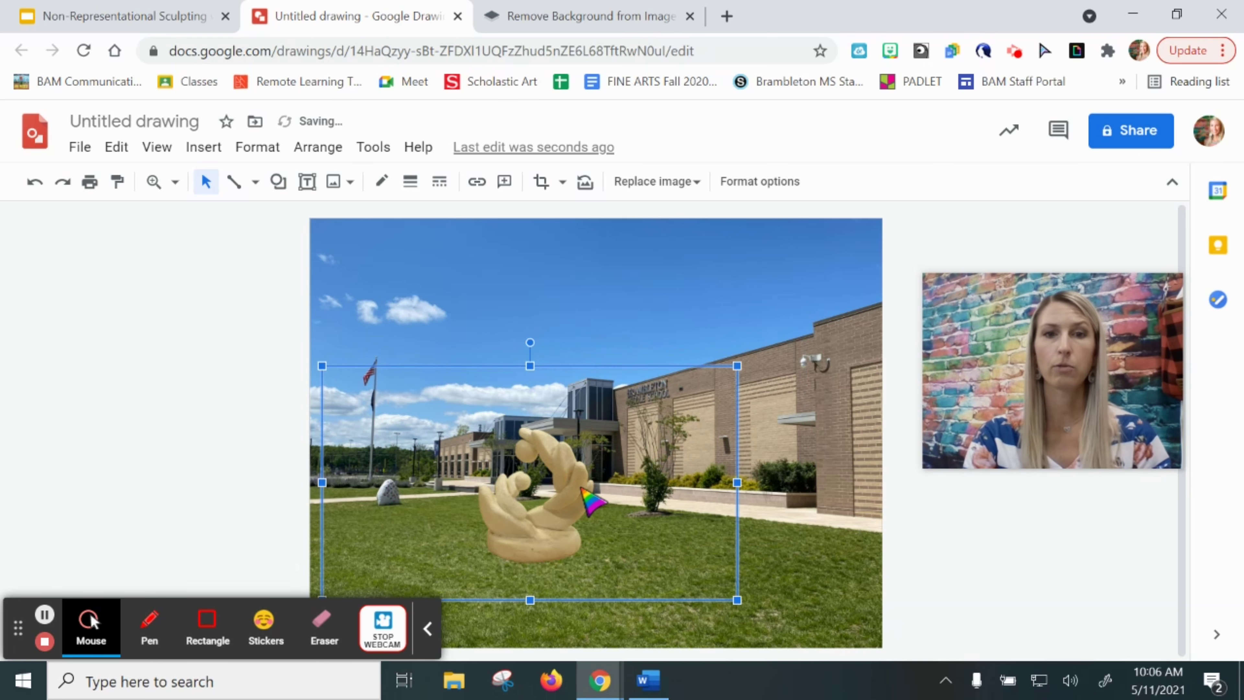
pyautogui.click(583, 17)
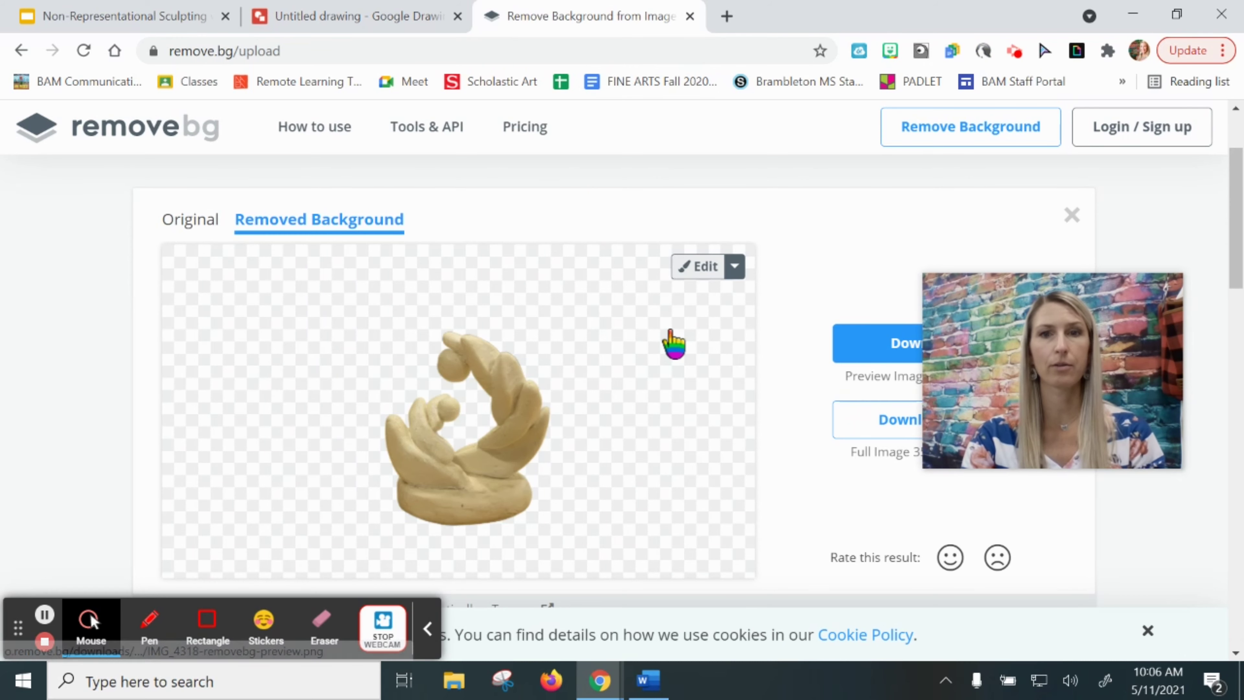
pyautogui.moveTo(1021, 324); pyautogui.dragTo(1025, 491)
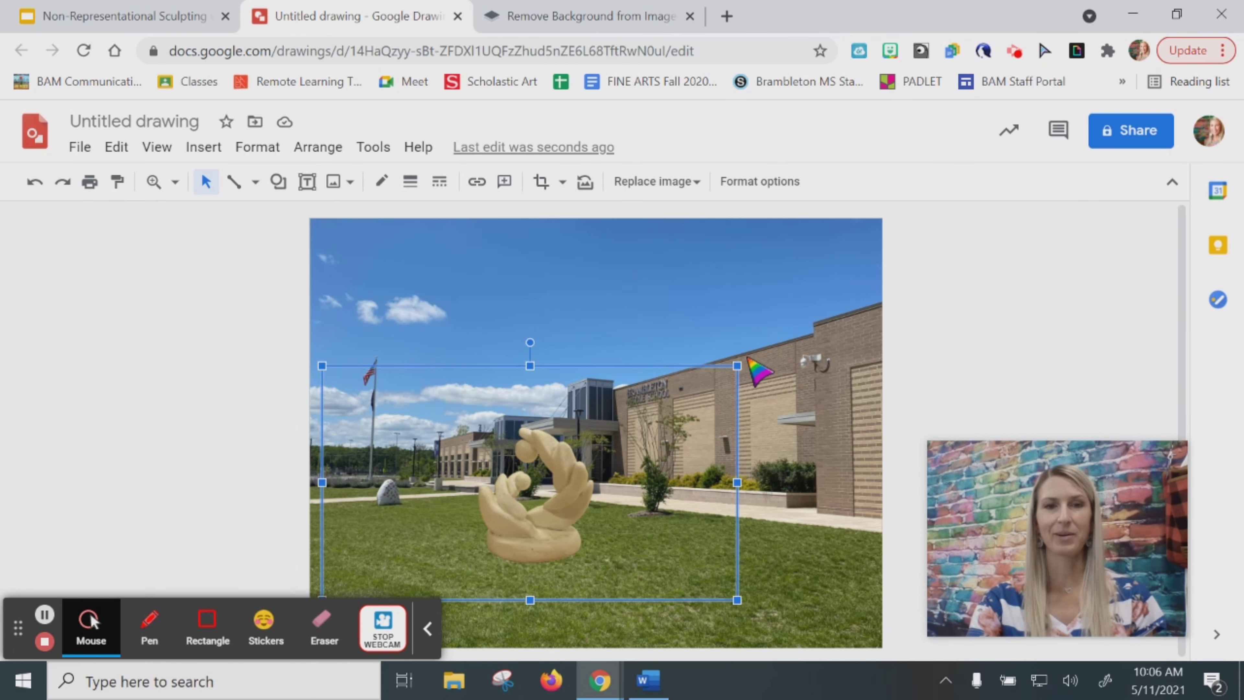
# Enlarge the sculpture in several drags and shift it left and down onto the lawn.
pyautogui.click(427, 630)
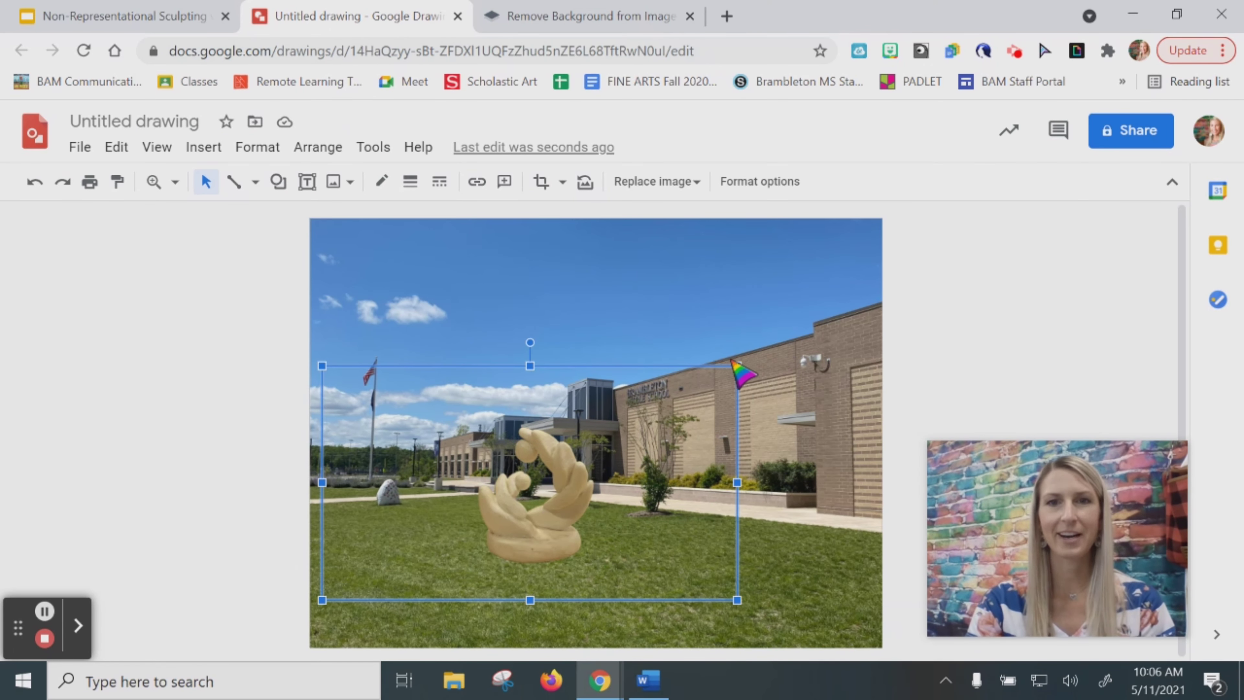
pyautogui.moveTo(739, 369); pyautogui.dragTo(801, 317)
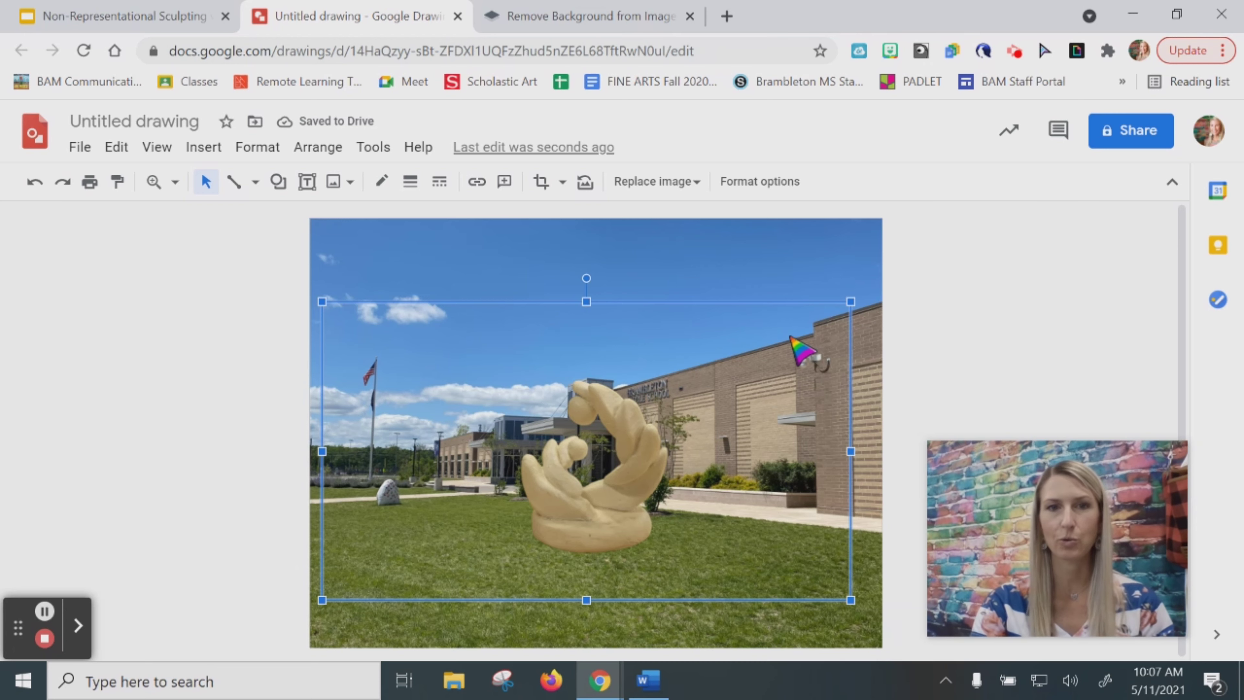
pyautogui.moveTo(719, 406); pyautogui.dragTo(660, 456)
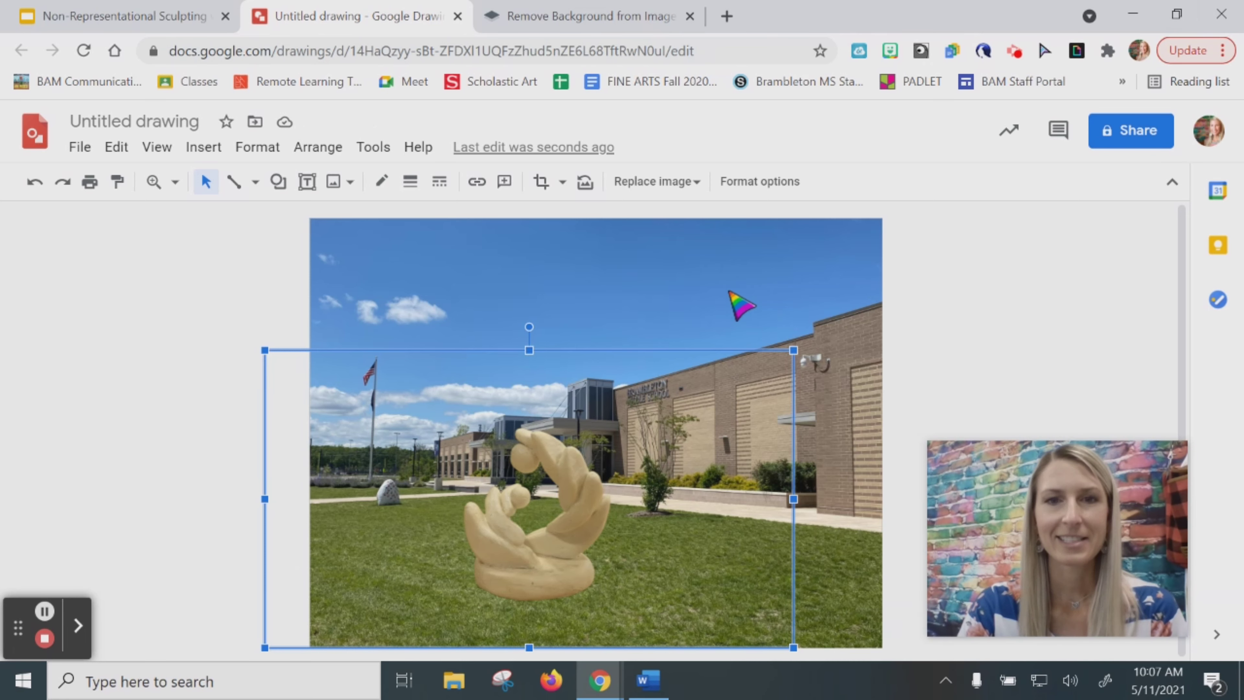
pyautogui.moveTo(658, 446); pyautogui.dragTo(616, 447)
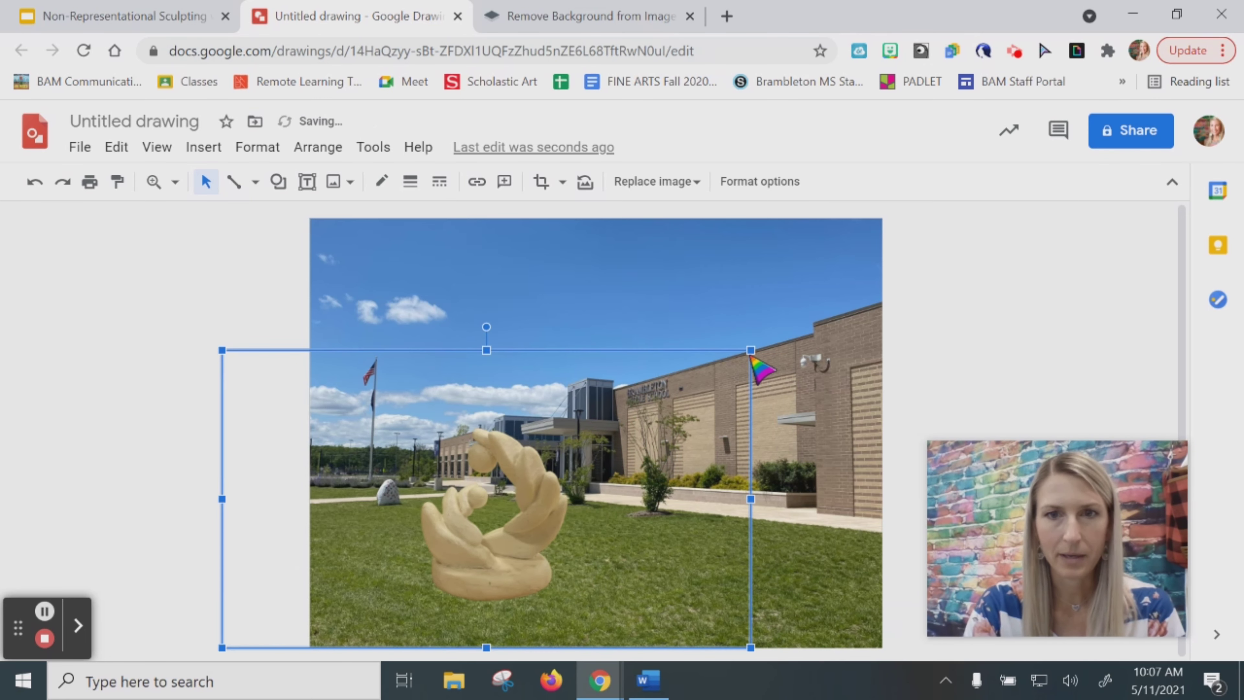
pyautogui.moveTo(751, 350)
pyautogui.mouseDown()
pyautogui.moveTo(791, 325)
pyautogui.moveTo(753, 364)
pyautogui.mouseUp()
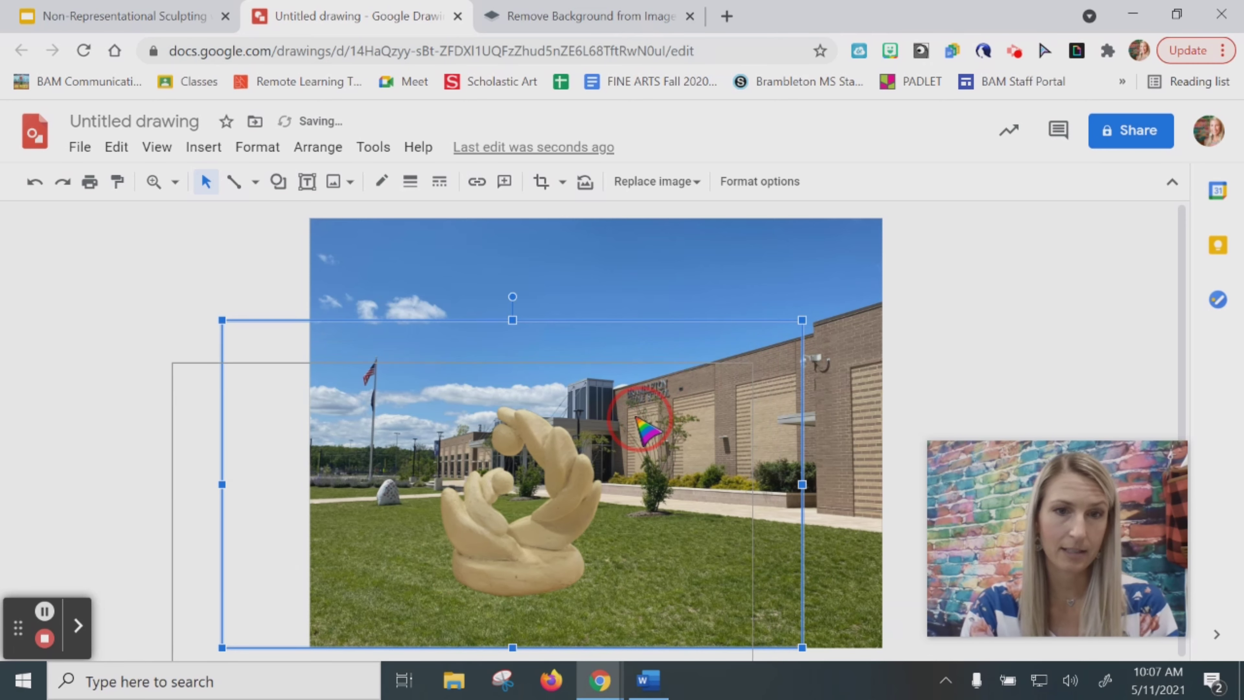
pyautogui.moveTo(636, 417); pyautogui.dragTo(642, 426)
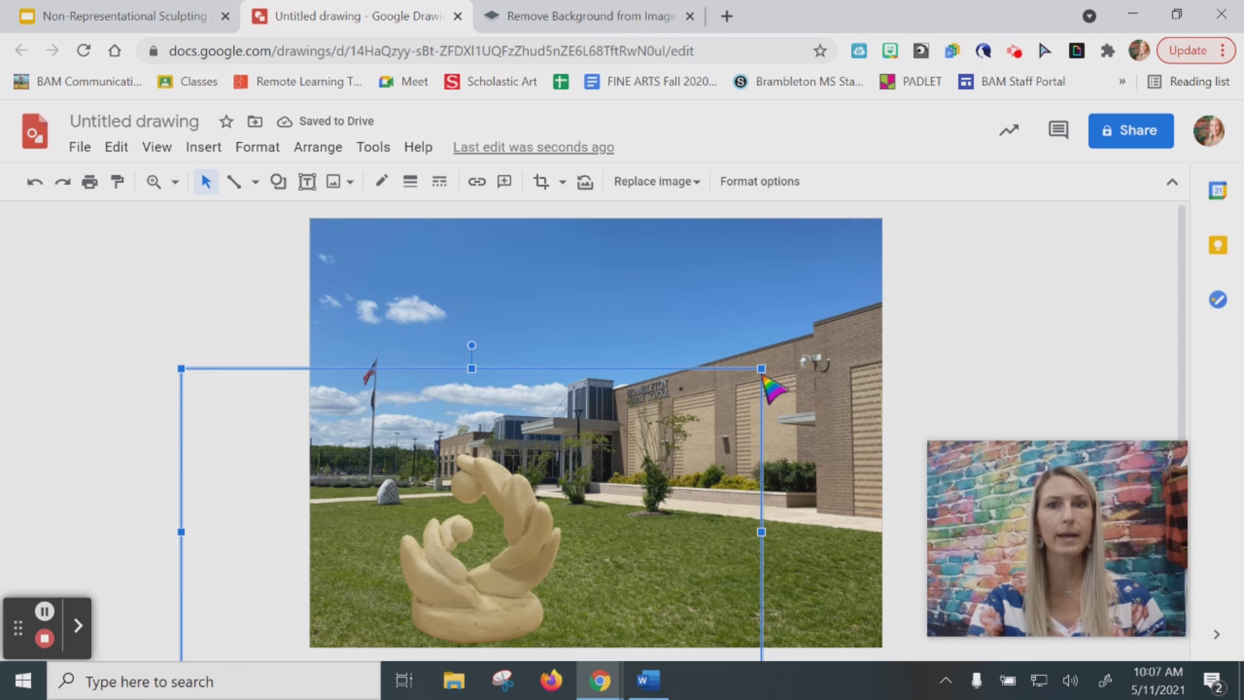
pyautogui.moveTo(761, 369)
pyautogui.mouseDown()
pyautogui.moveTo(802, 345)
pyautogui.moveTo(827, 288)
pyautogui.moveTo(667, 347)
pyautogui.moveTo(693, 374)
pyautogui.moveTo(681, 388)
pyautogui.moveTo(730, 377)
pyautogui.mouseUp()
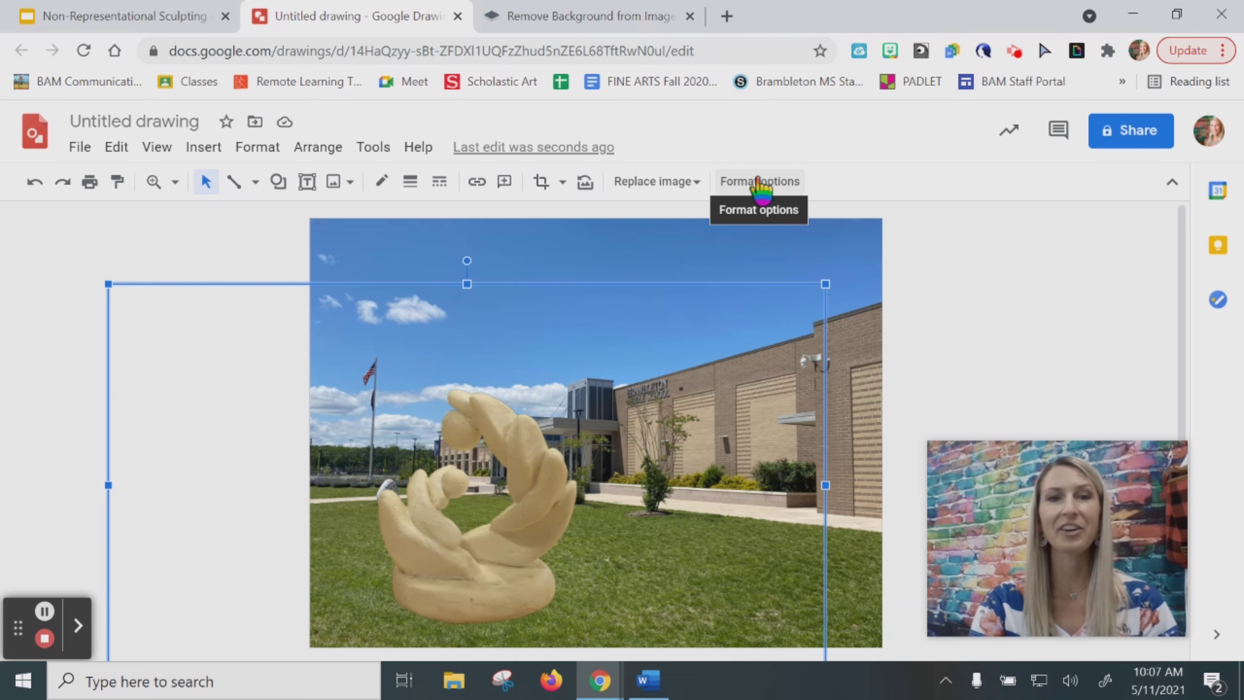
# Open Format options for the sculpture and try a light blue recolor.
pyautogui.click(759, 183)
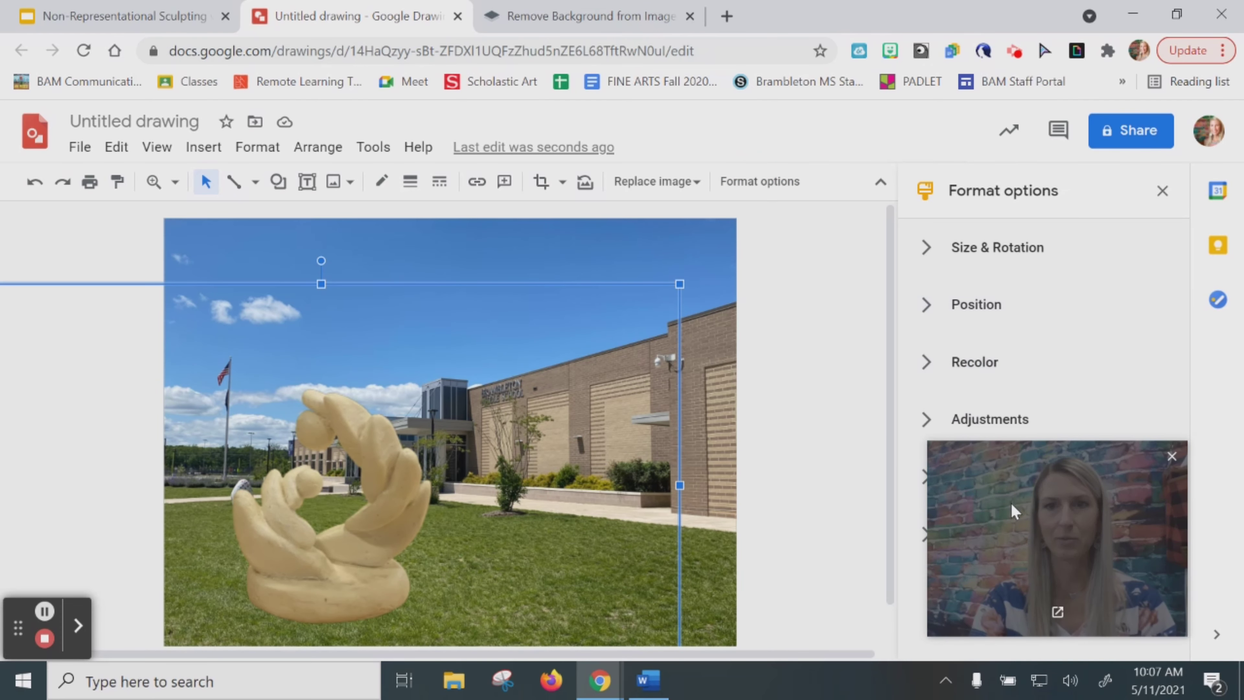
pyautogui.moveTo(1011, 504); pyautogui.dragTo(125, 98)
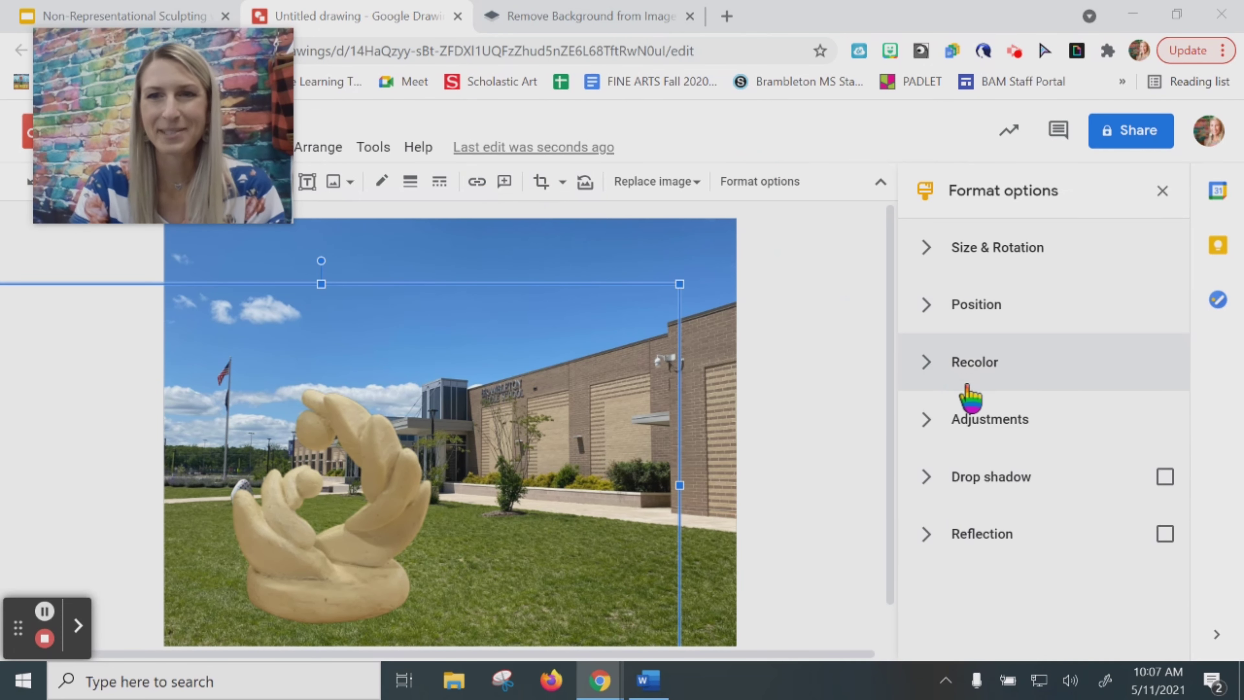
pyautogui.click(993, 377)
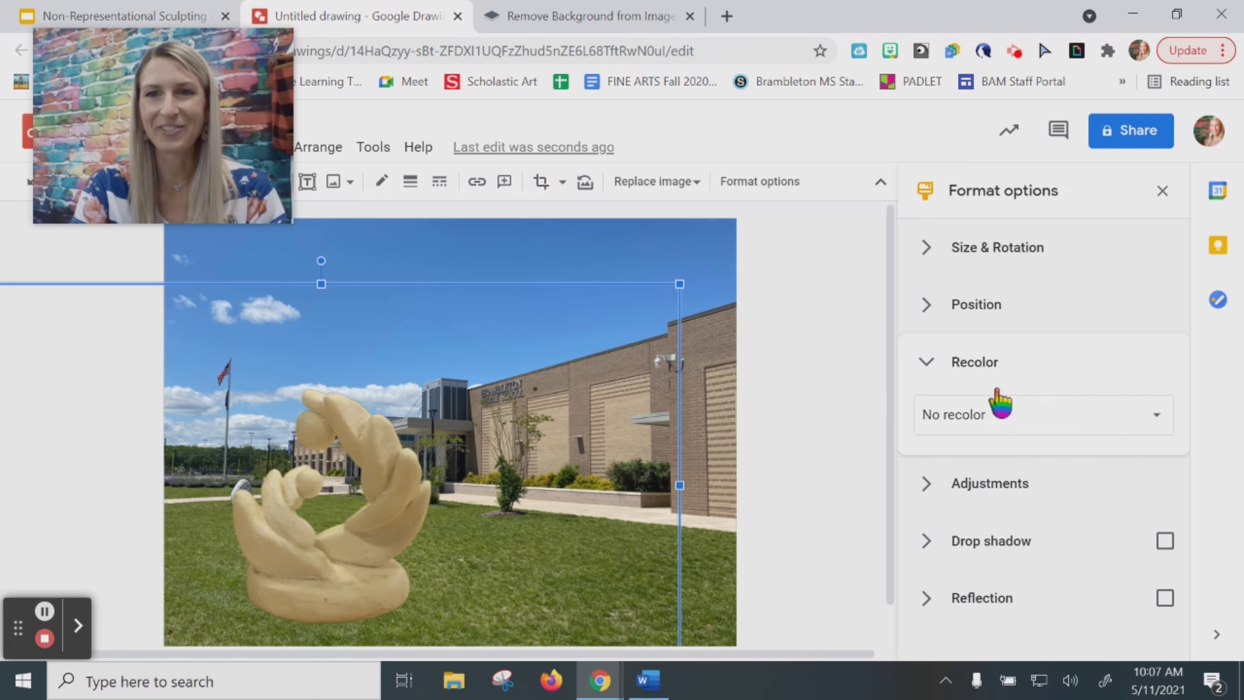
pyautogui.click(1031, 421)
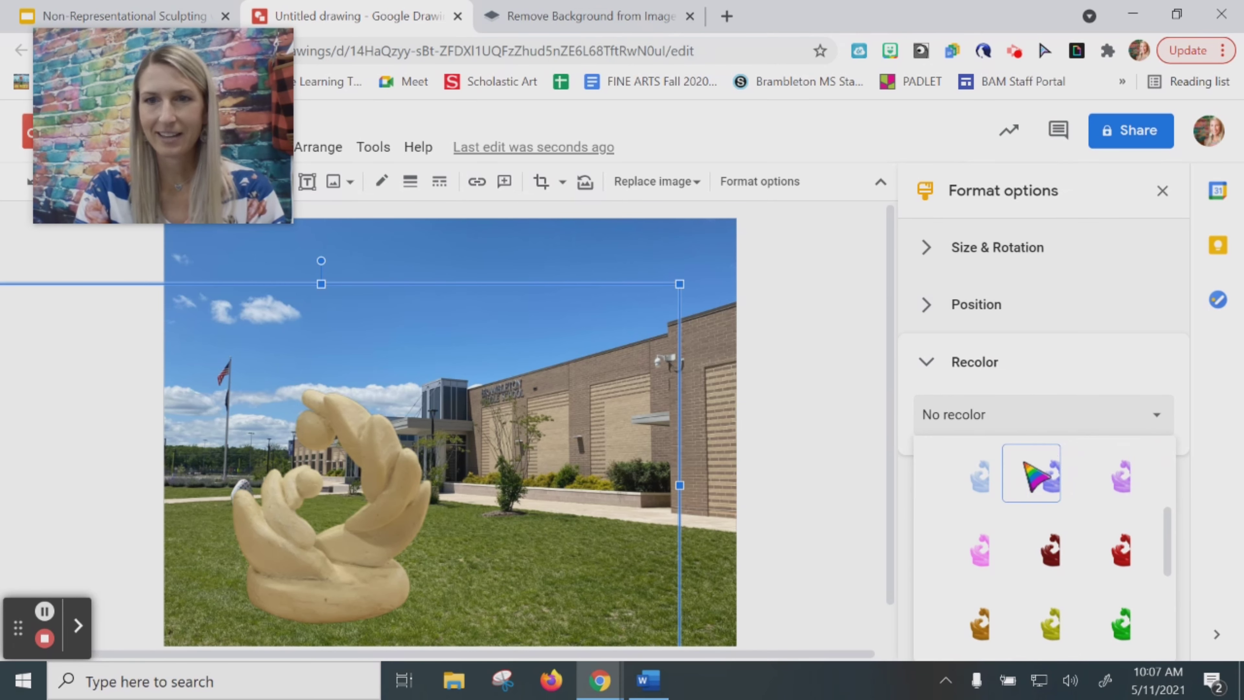
pyautogui.click(979, 483)
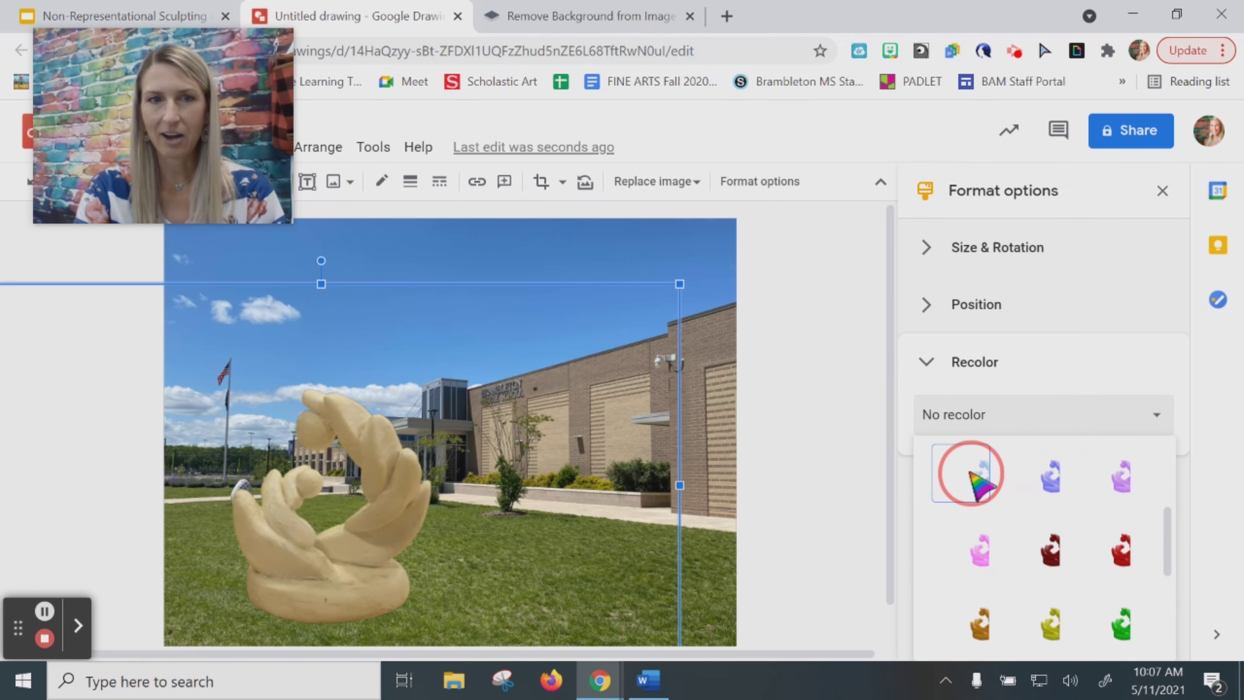
# Try the red, grayscale, magenta and sepia recolor presets on the sculpture.
pyautogui.click(1077, 417)
pyautogui.click(1053, 491)
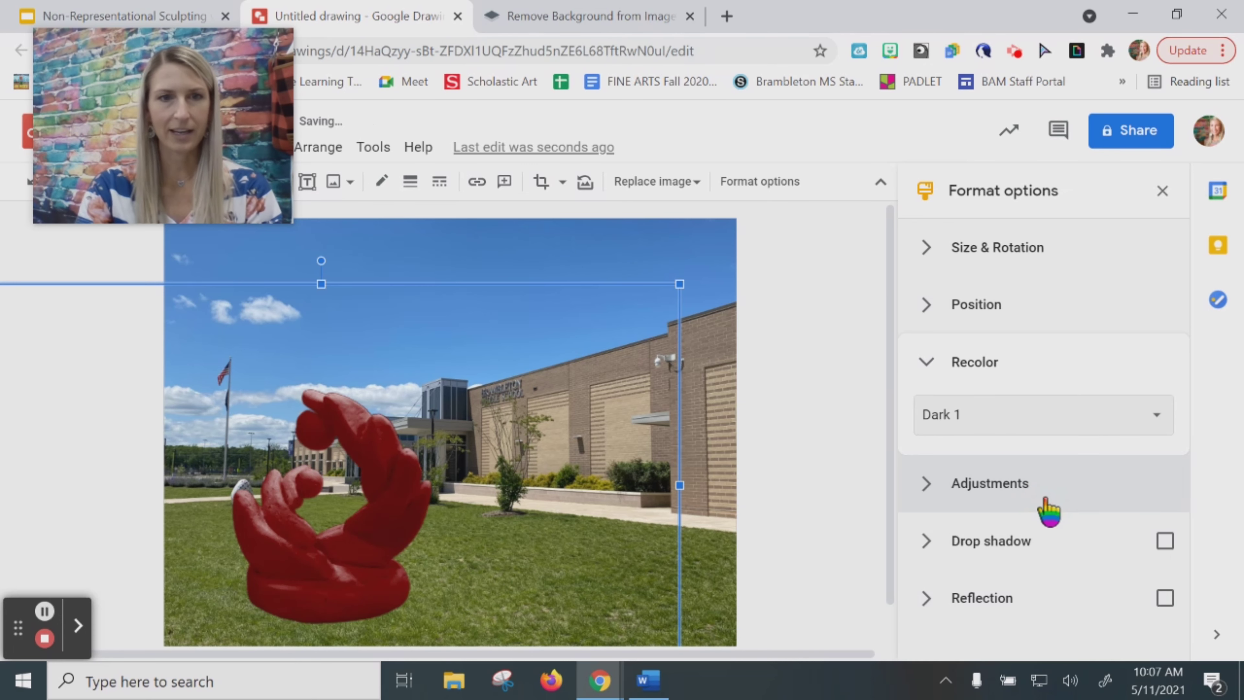
pyautogui.click(1060, 433)
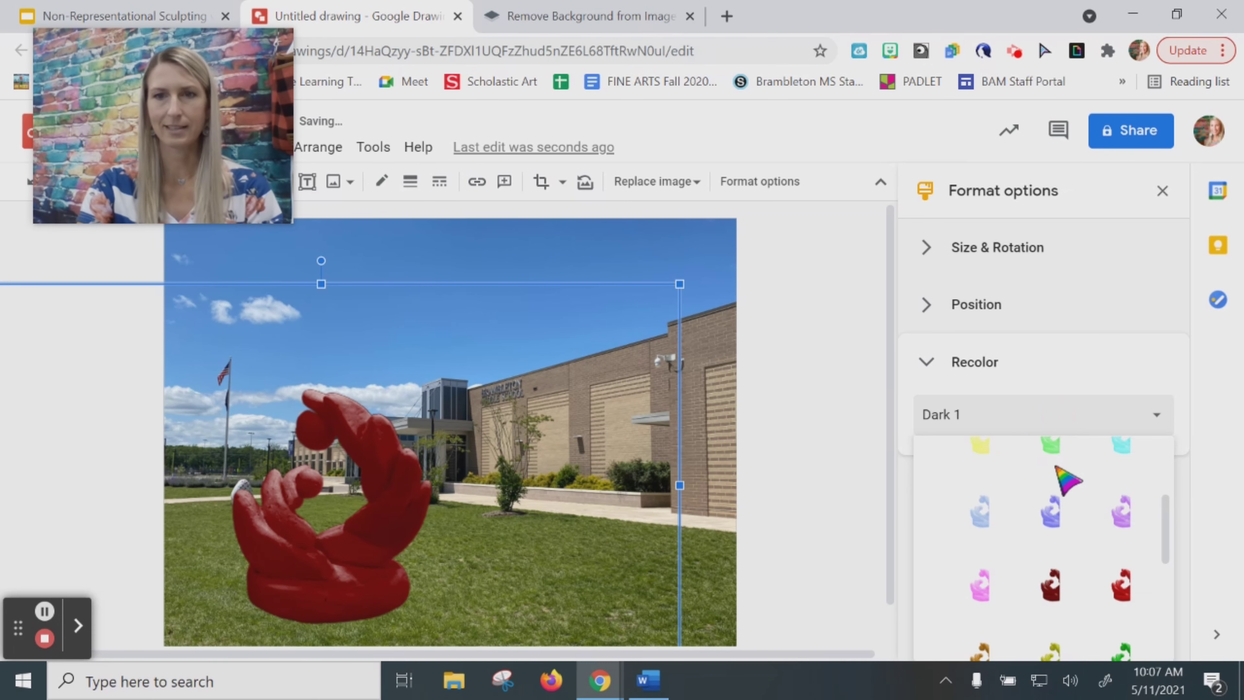
pyautogui.scroll(-3, 1139, 522)
pyautogui.click(1121, 548)
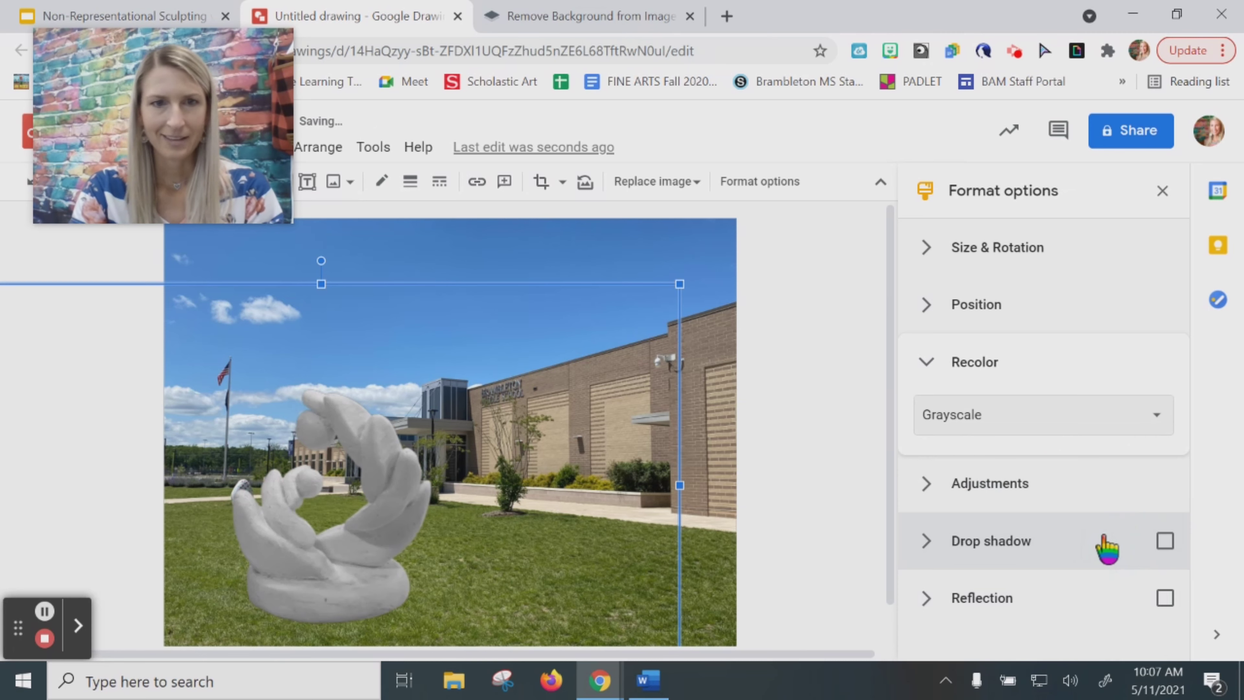
pyautogui.click(1070, 426)
pyautogui.scroll(-4, 1089, 508)
pyautogui.click(1052, 539)
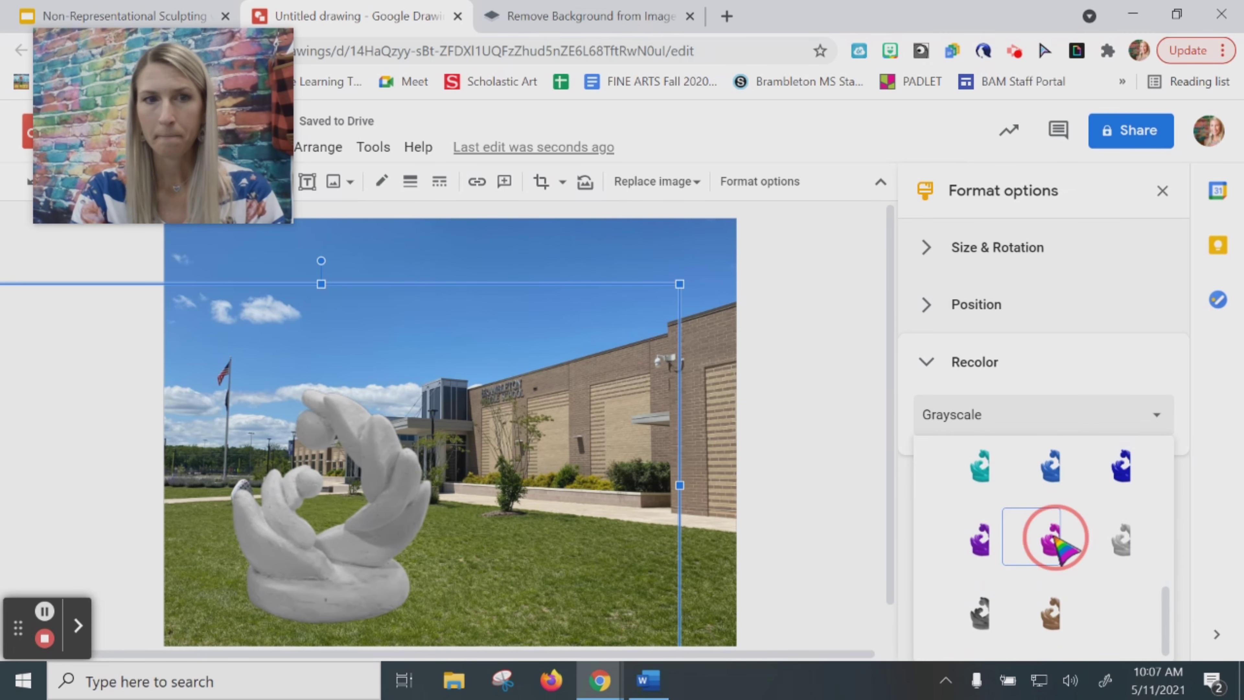
pyautogui.click(1065, 414)
pyautogui.scroll(-5, 1048, 510)
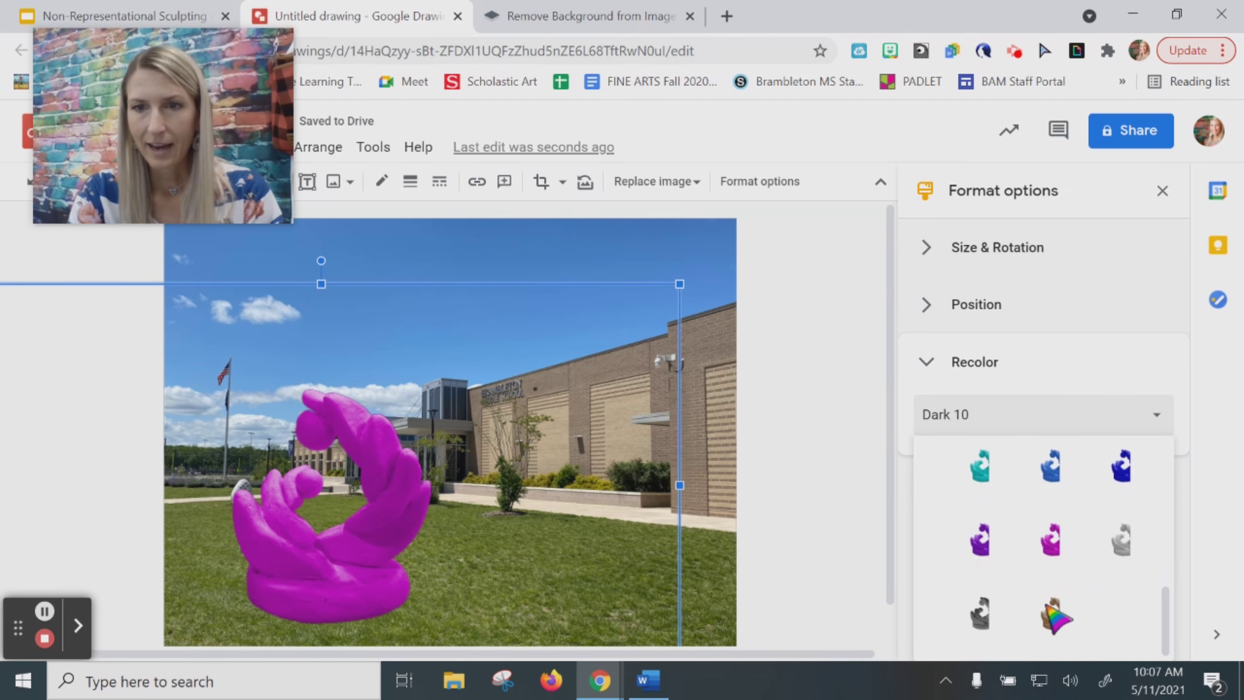
pyautogui.click(1046, 618)
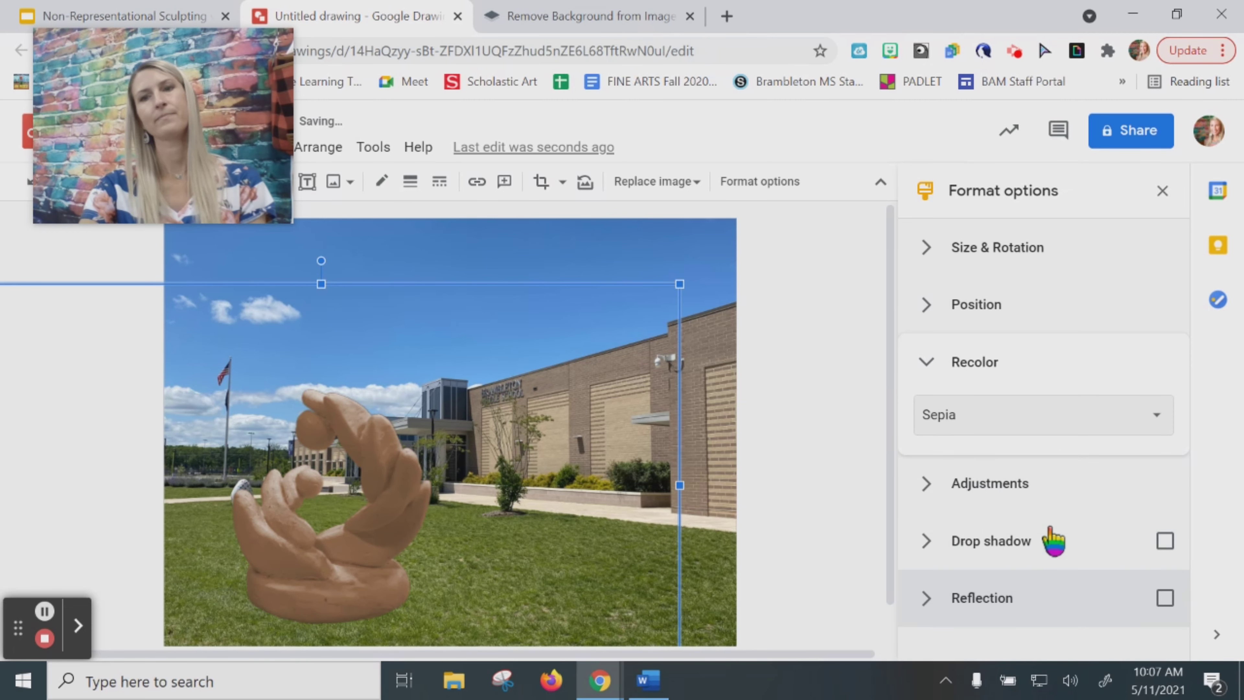
# Recolor the sculpture with the red Dark 2 preset.
pyautogui.click(1064, 427)
pyautogui.scroll(5, 1078, 529)
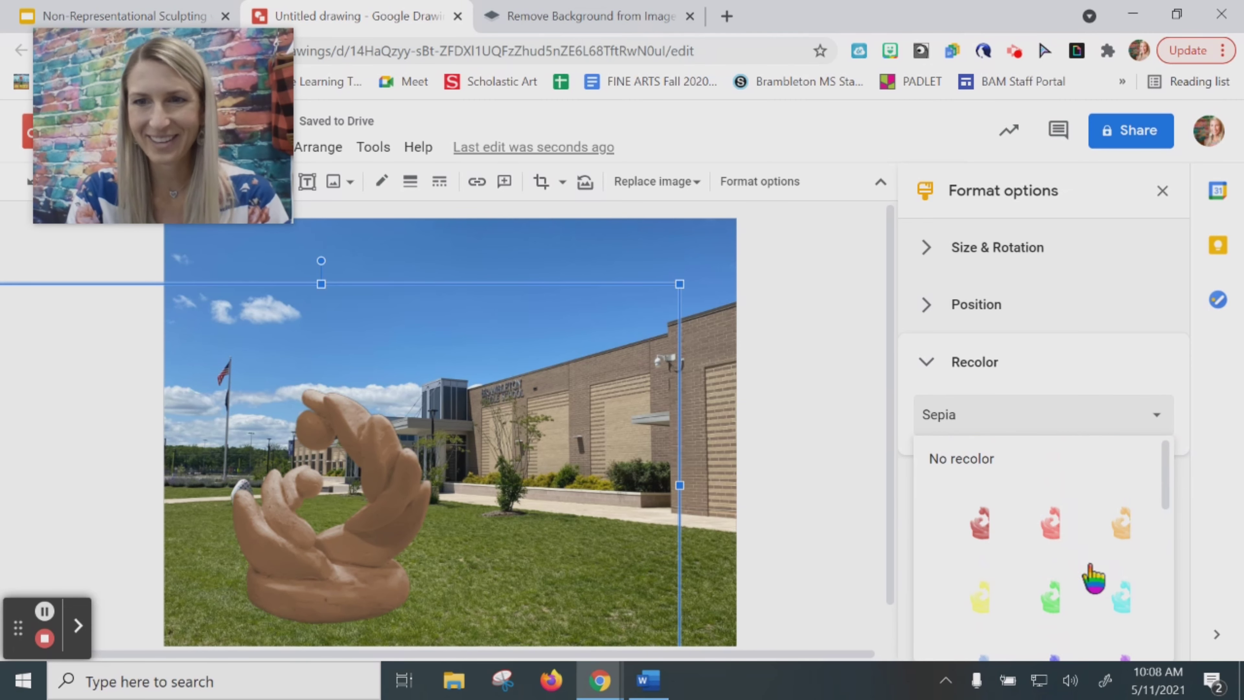
pyautogui.scroll(-5, 1078, 577)
pyautogui.scroll(5, 1080, 580)
pyautogui.scroll(-6, 1085, 588)
pyautogui.click(1121, 460)
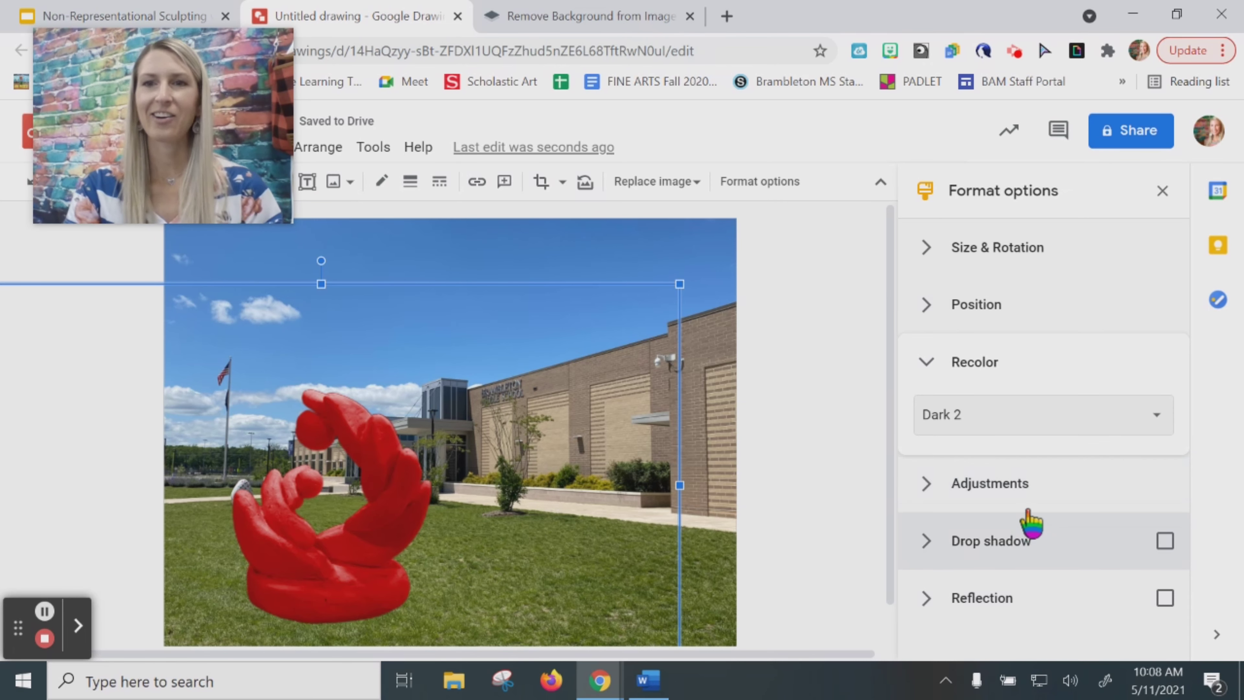
# Increase the red sculpture image's brightness and contrast using the Adjustments sliders.
pyautogui.click(1029, 485)
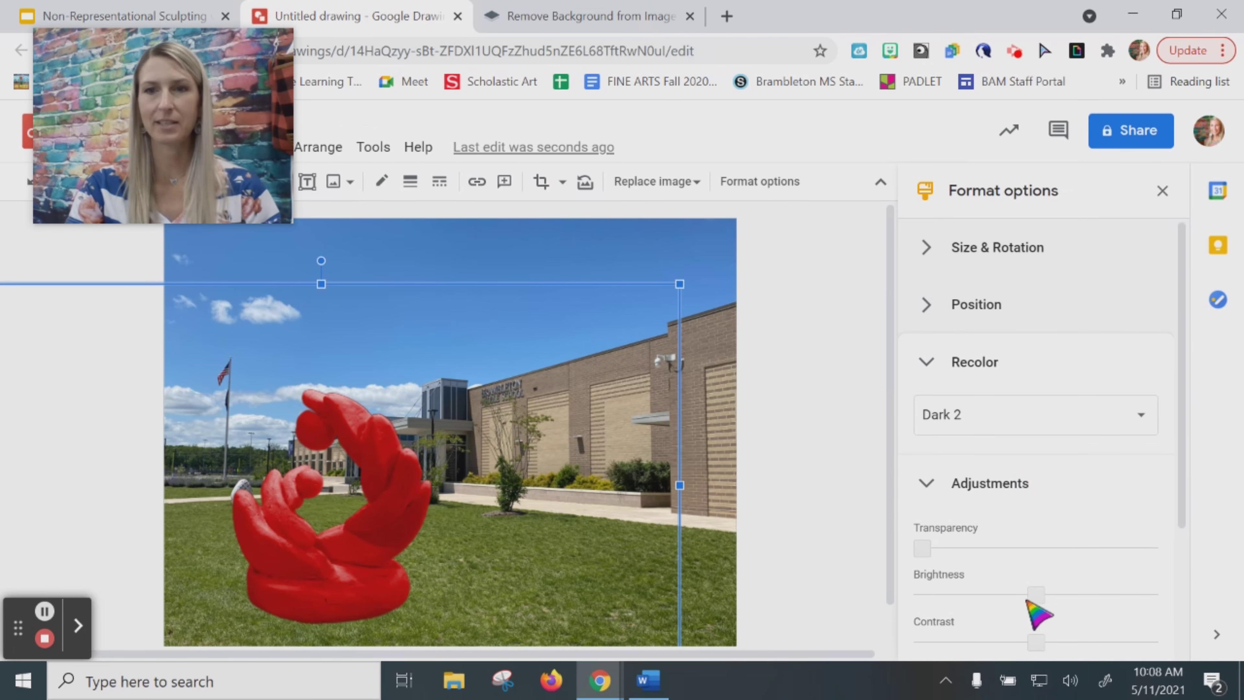
pyautogui.moveTo(1036, 596)
pyautogui.mouseDown()
pyautogui.moveTo(1077, 595)
pyautogui.moveTo(979, 596)
pyautogui.moveTo(1051, 596)
pyautogui.mouseUp()
pyautogui.scroll(-2, 1046, 562)
pyautogui.moveTo(1036, 547)
pyautogui.mouseDown()
pyautogui.moveTo(1093, 550)
pyautogui.moveTo(986, 561)
pyautogui.moveTo(1022, 555)
pyautogui.mouseUp()
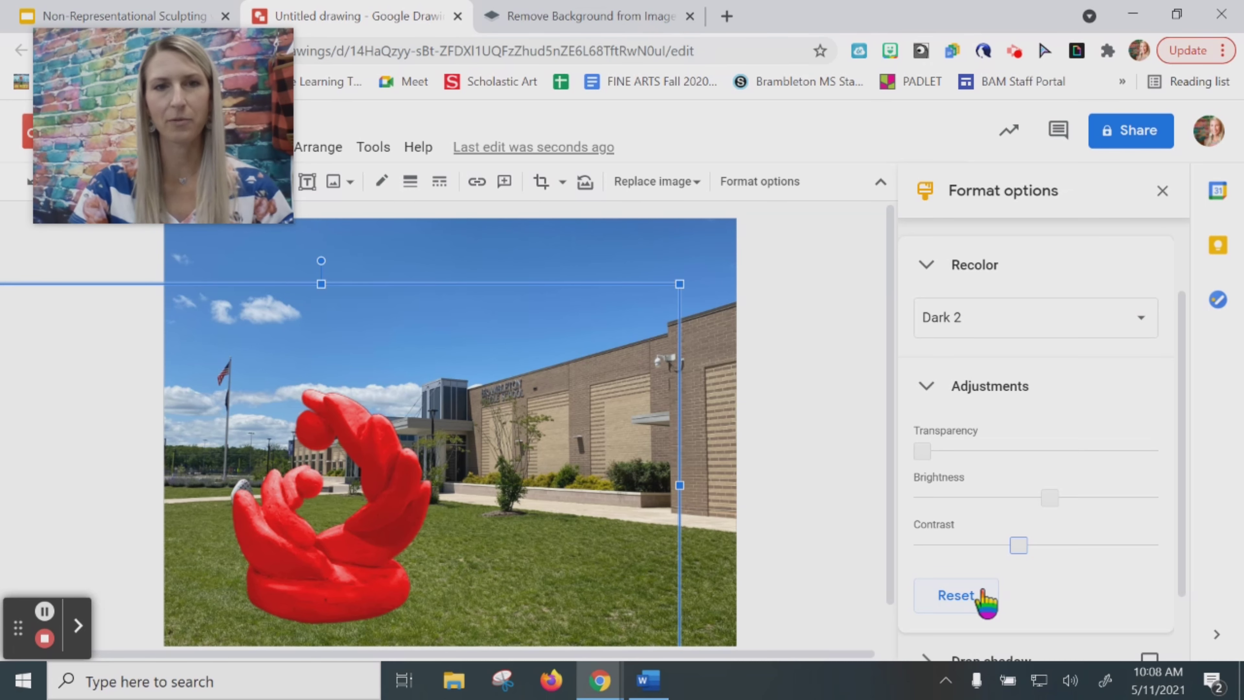
pyautogui.scroll(-2, 1049, 497)
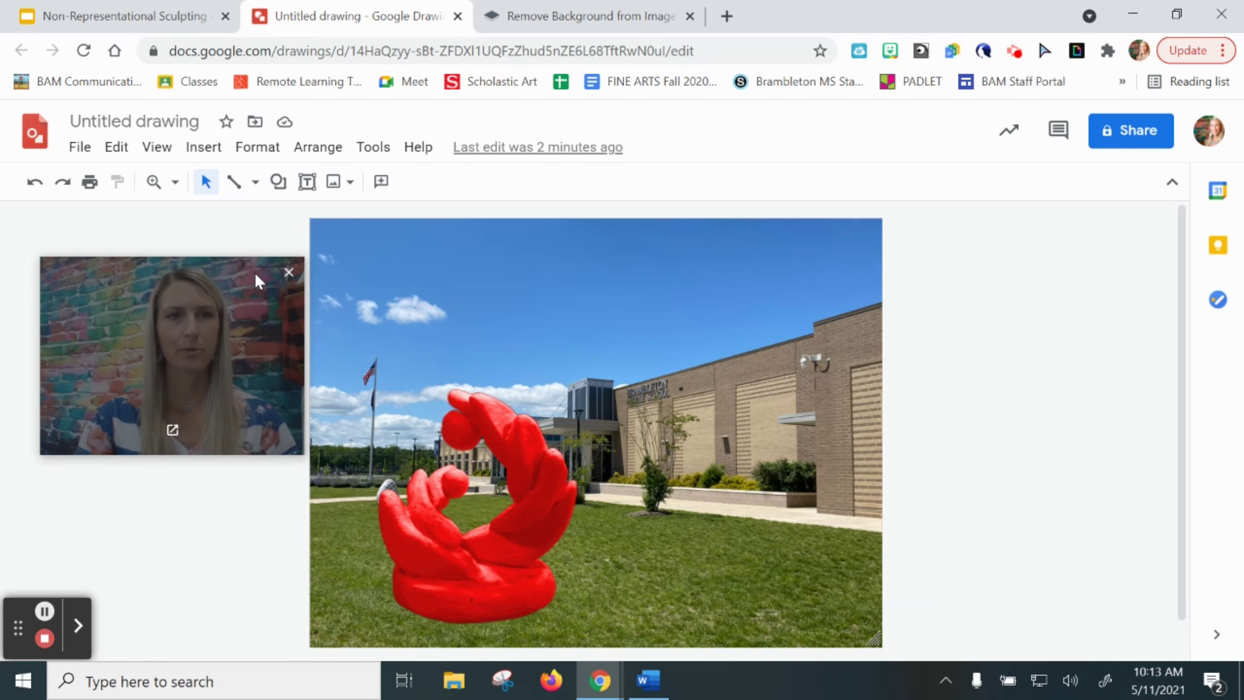
# Insert a wooden sign on stone posts found by a web search for 'blank sign png'.
pyautogui.click(204, 152)
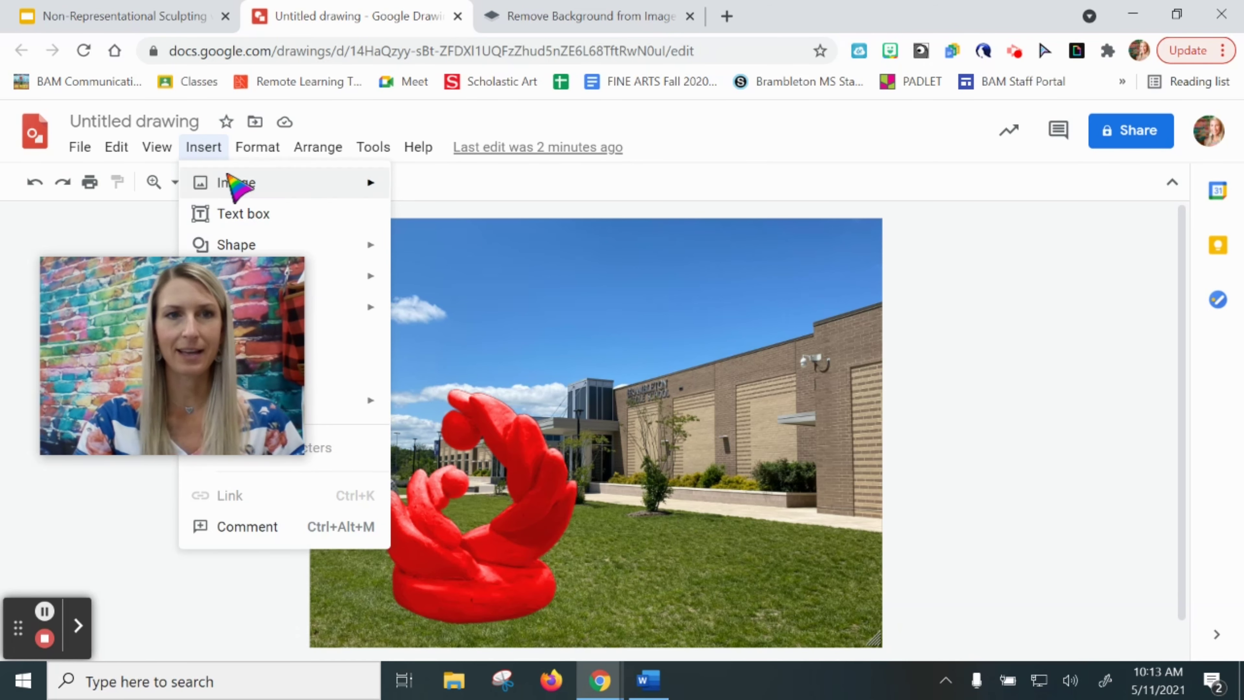
pyautogui.moveTo(231, 182)
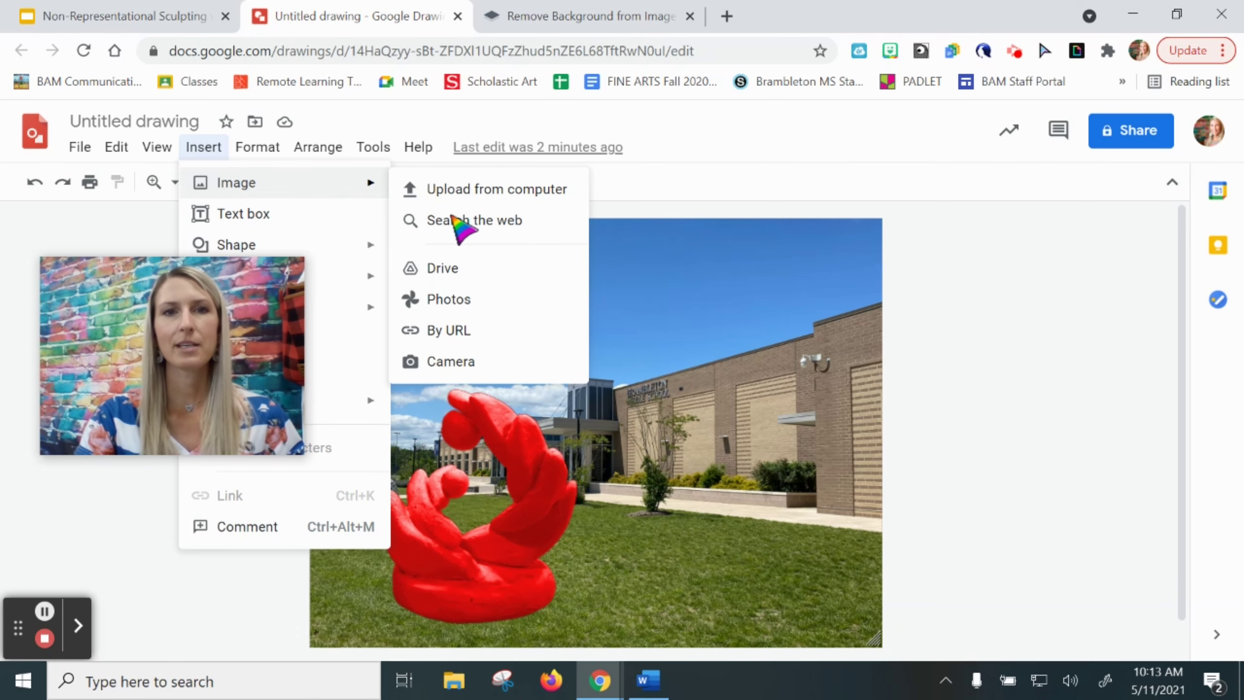
pyautogui.click(463, 224)
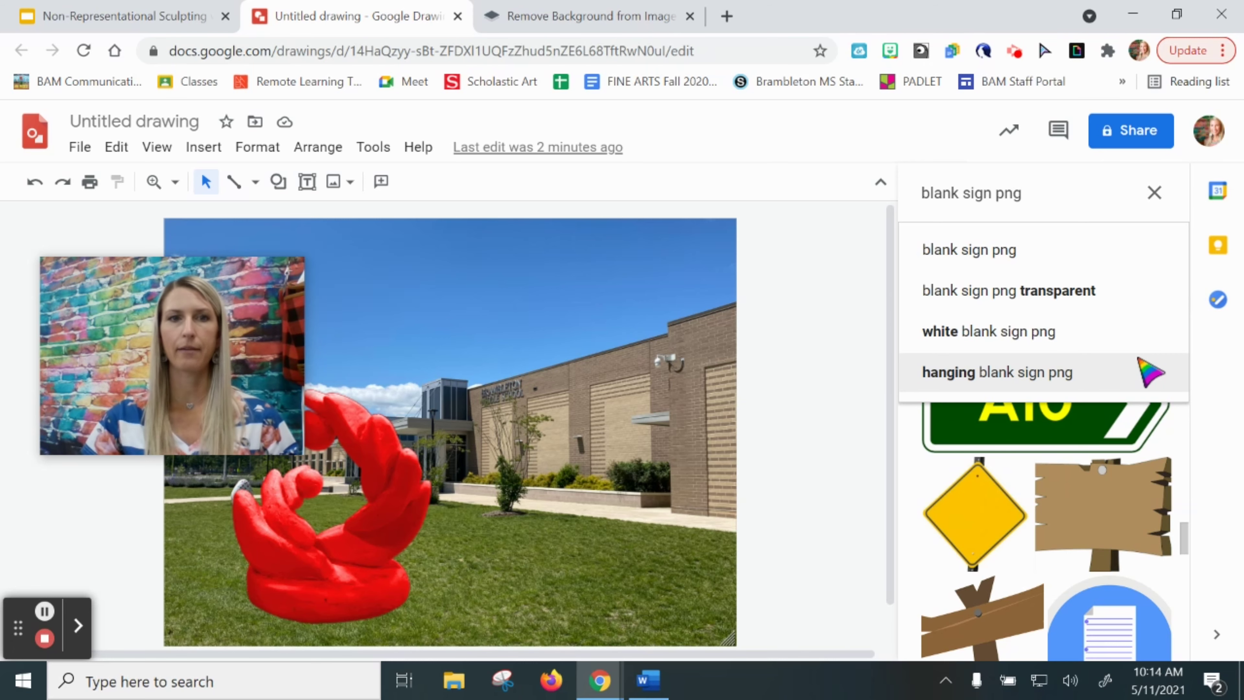
pyautogui.press('Return')
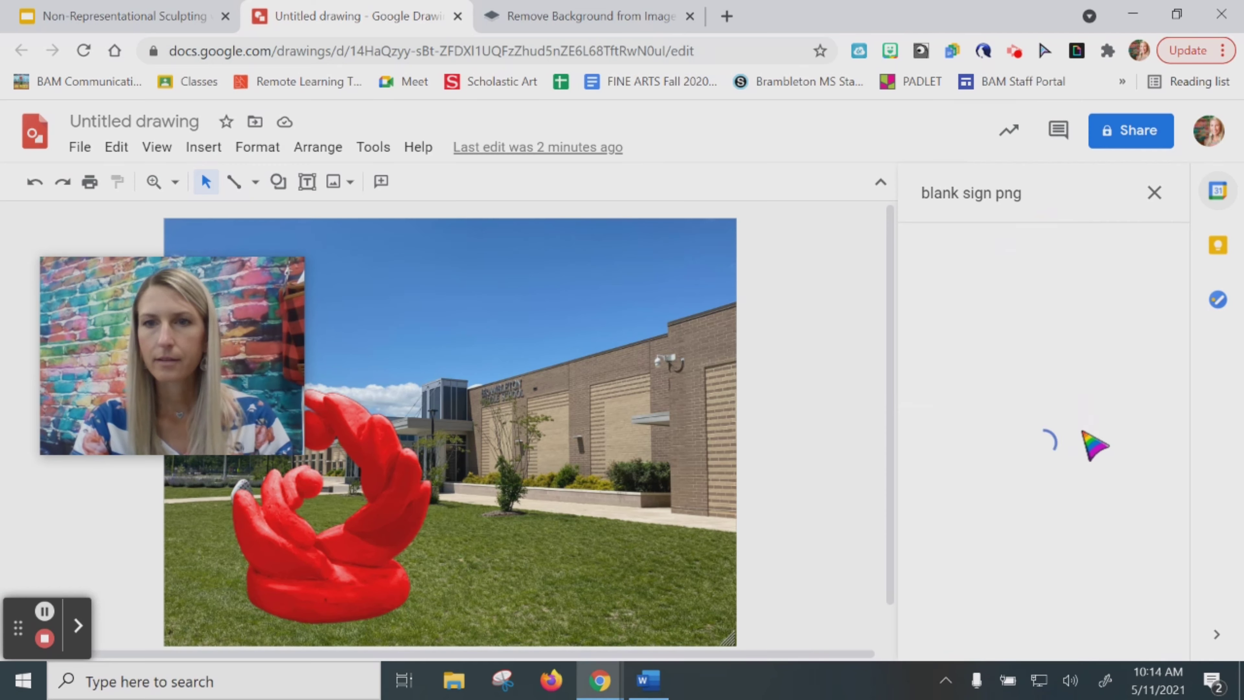
pyautogui.scroll(-10, 1086, 443)
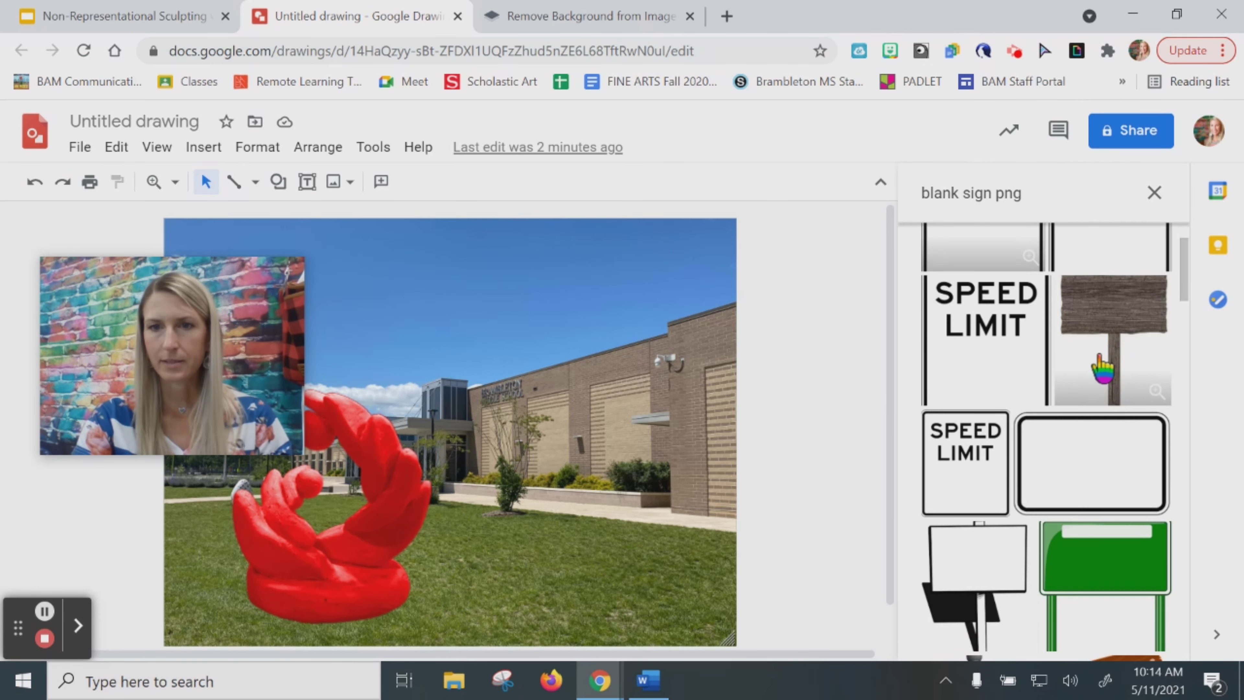
pyautogui.scroll(-20, 1093, 410)
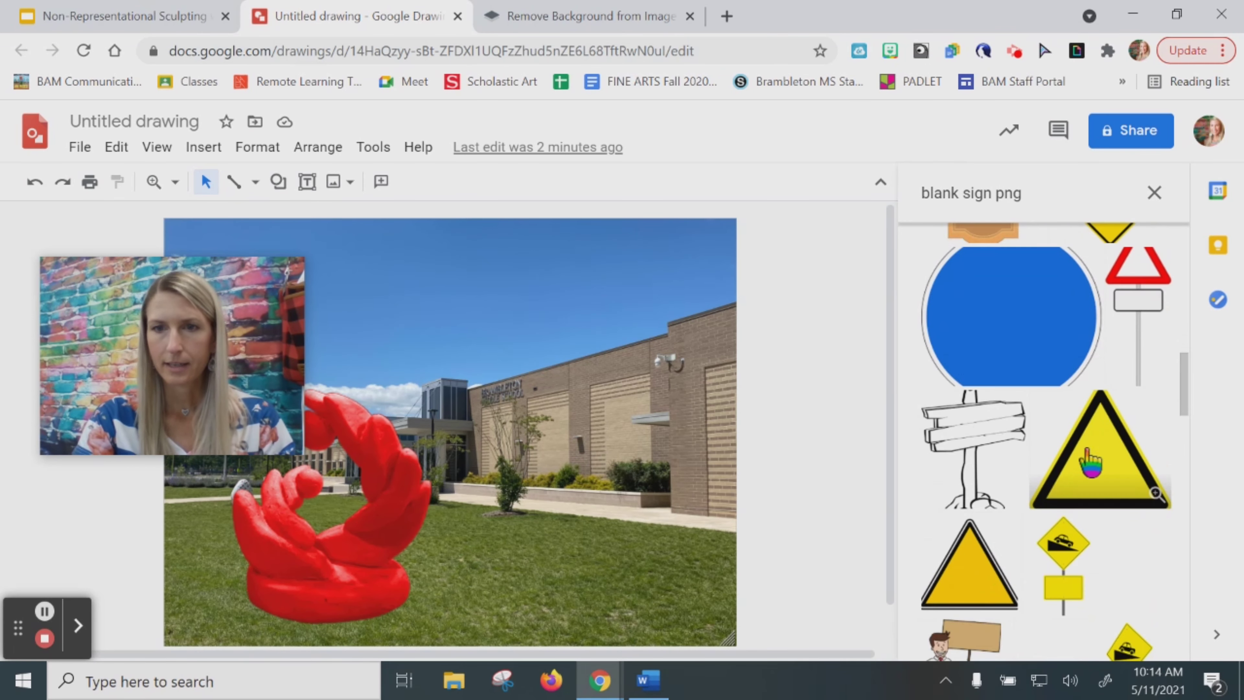
pyautogui.scroll(-10, 1086, 482)
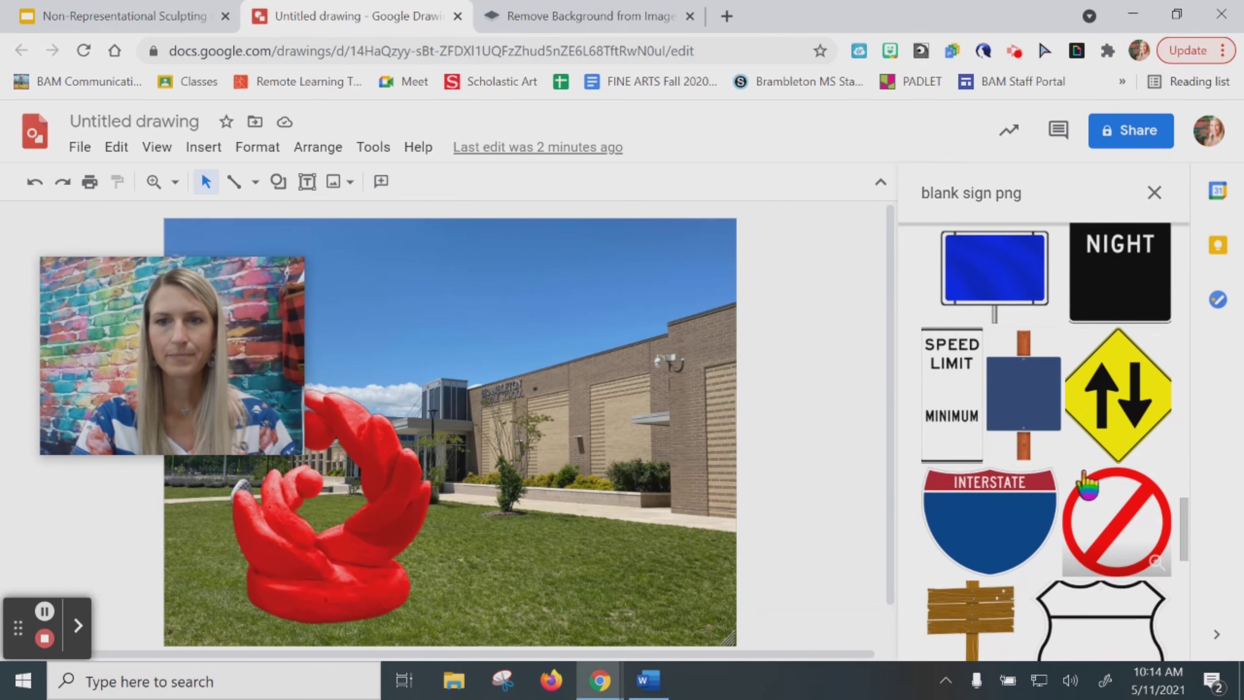
pyautogui.scroll(-1, 1084, 474)
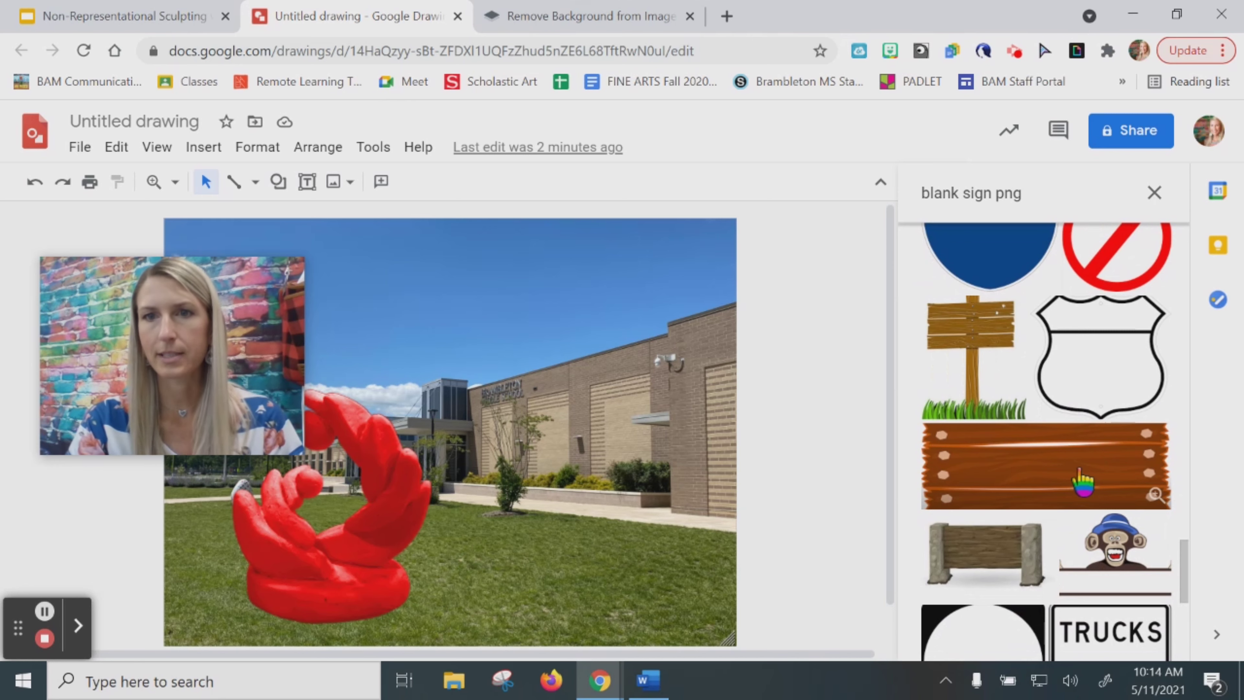
pyautogui.scroll(-2, 1082, 483)
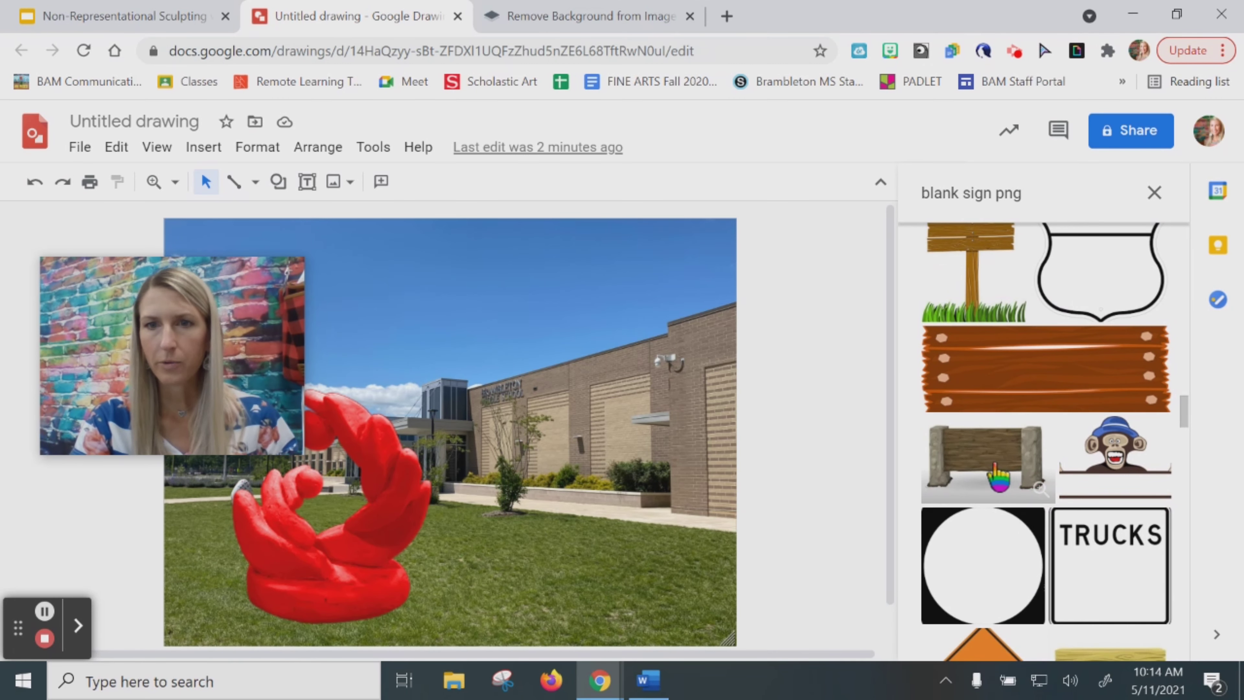
pyautogui.click(994, 473)
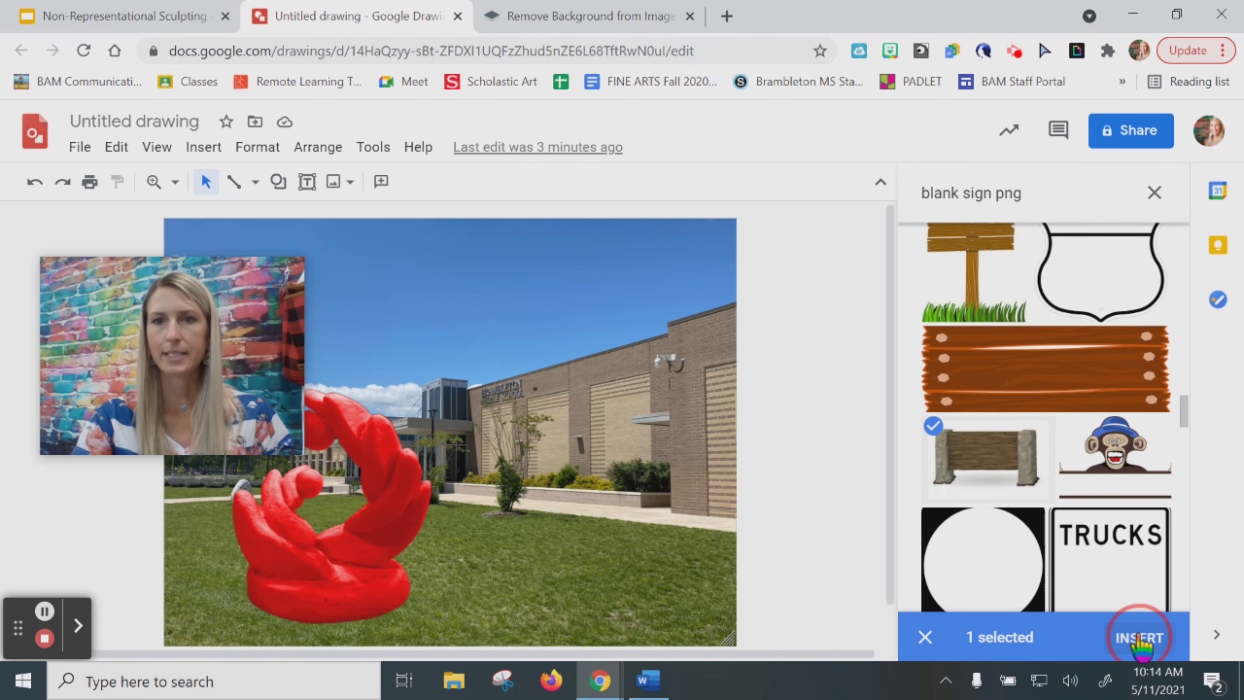
pyautogui.click(1138, 637)
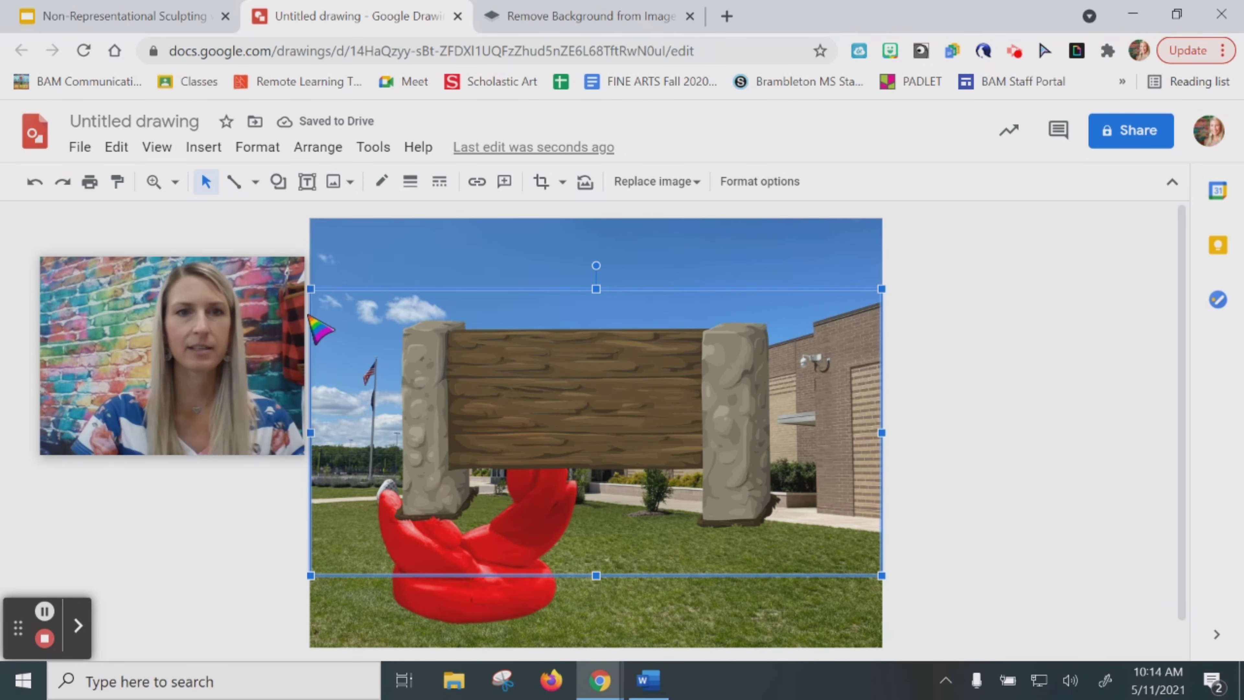
# Shrink the sign and move it down and left in front of the building.
pyautogui.click(338, 317)
pyautogui.moveTo(353, 327); pyautogui.dragTo(658, 462)
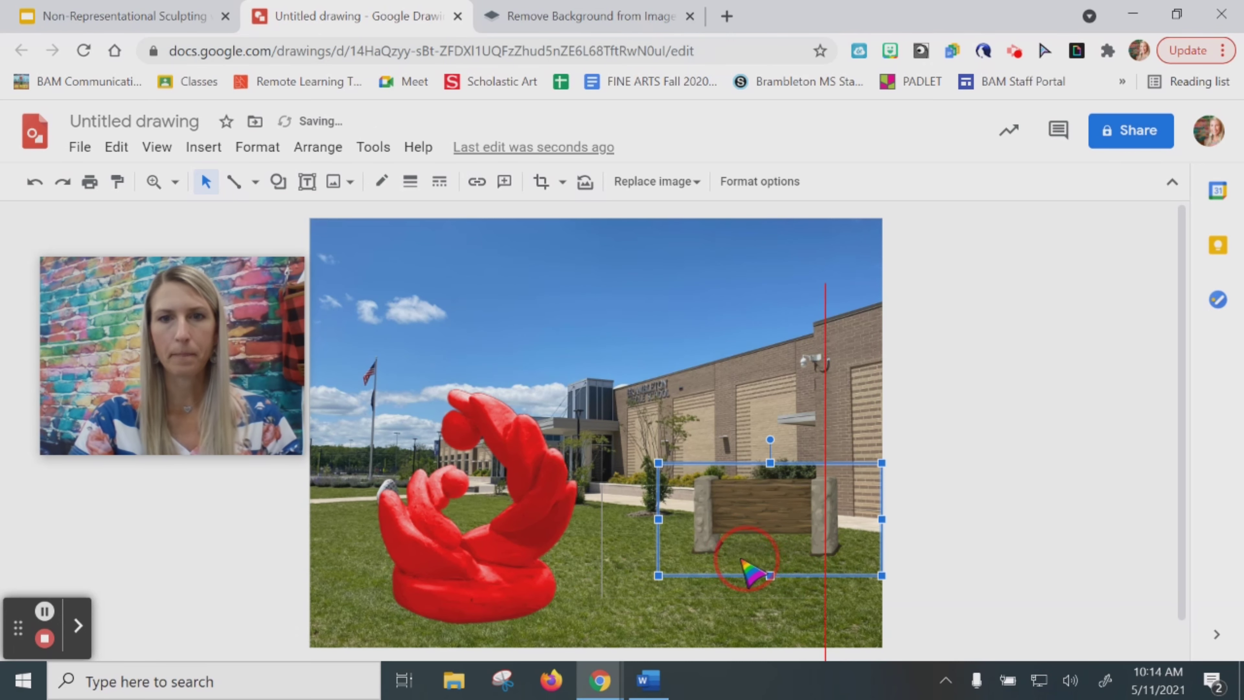
pyautogui.moveTo(750, 575); pyautogui.dragTo(679, 601)
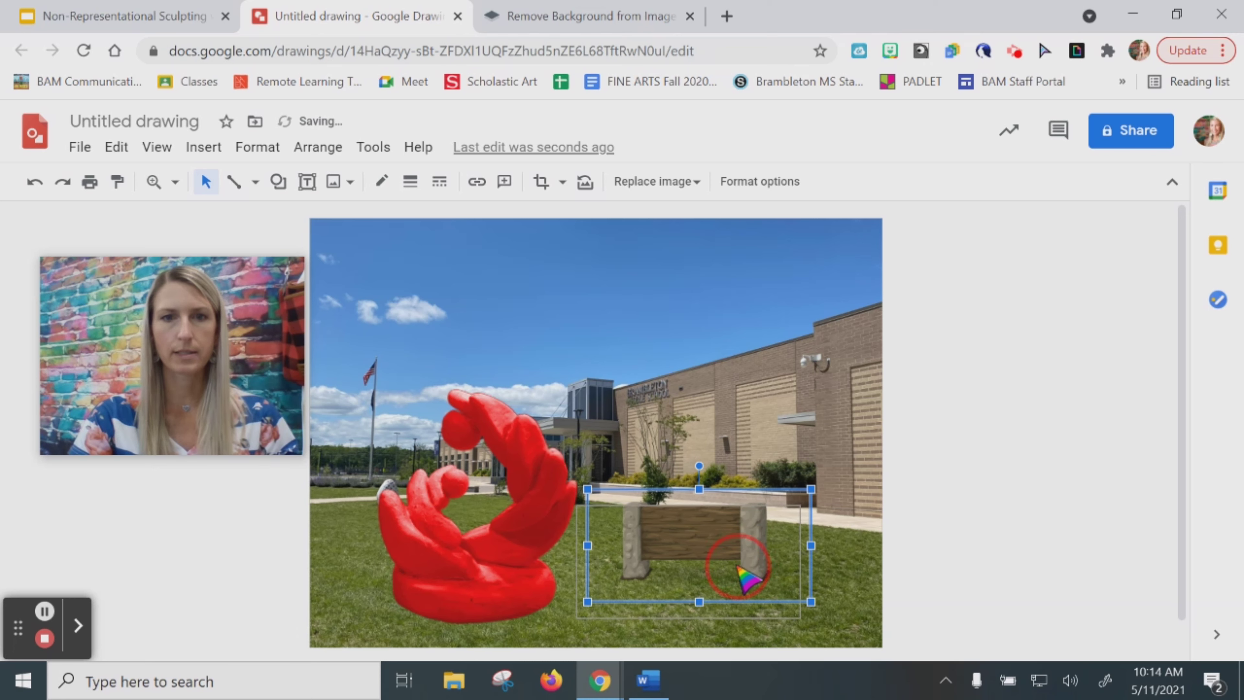
pyautogui.moveTo(741, 553); pyautogui.dragTo(634, 606)
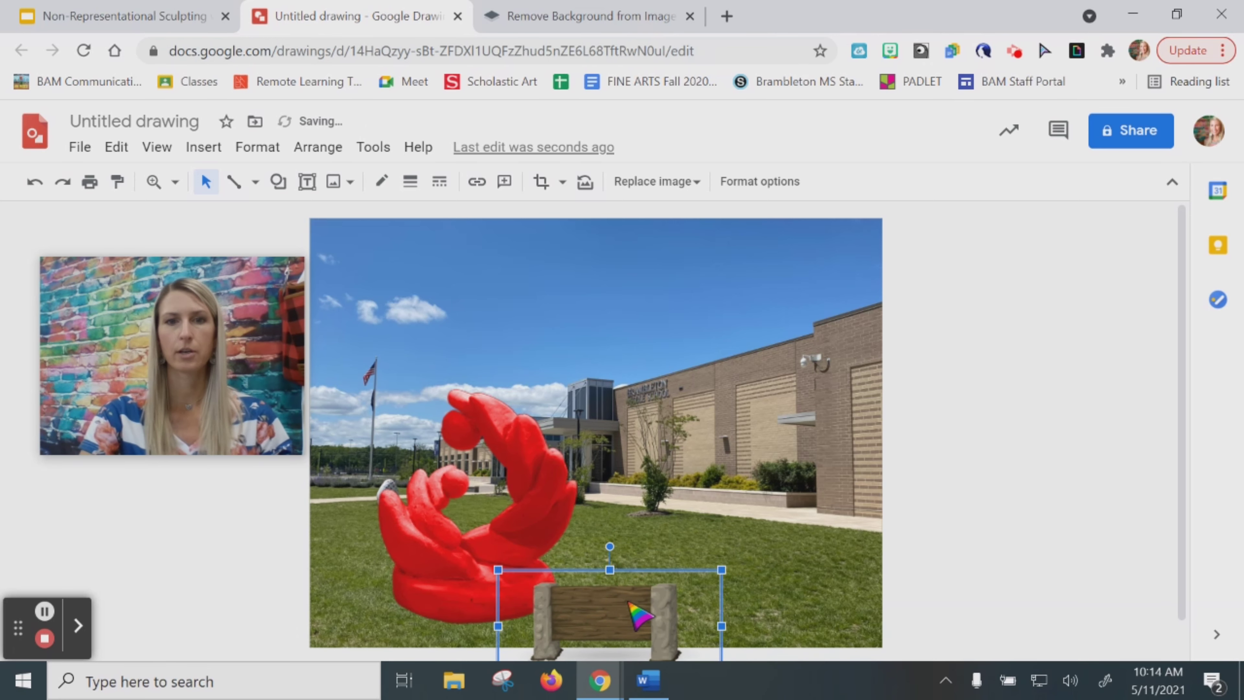
# Nudge the red sculpture up-left and settle the sign at the bottom centre.
pyautogui.moveTo(522, 495)
pyautogui.mouseDown()
pyautogui.moveTo(510, 481)
pyautogui.moveTo(501, 490)
pyautogui.mouseUp()
pyautogui.click(612, 607)
pyautogui.moveTo(613, 607)
pyautogui.mouseDown()
pyautogui.moveTo(582, 600)
pyautogui.moveTo(592, 594)
pyautogui.mouseUp()
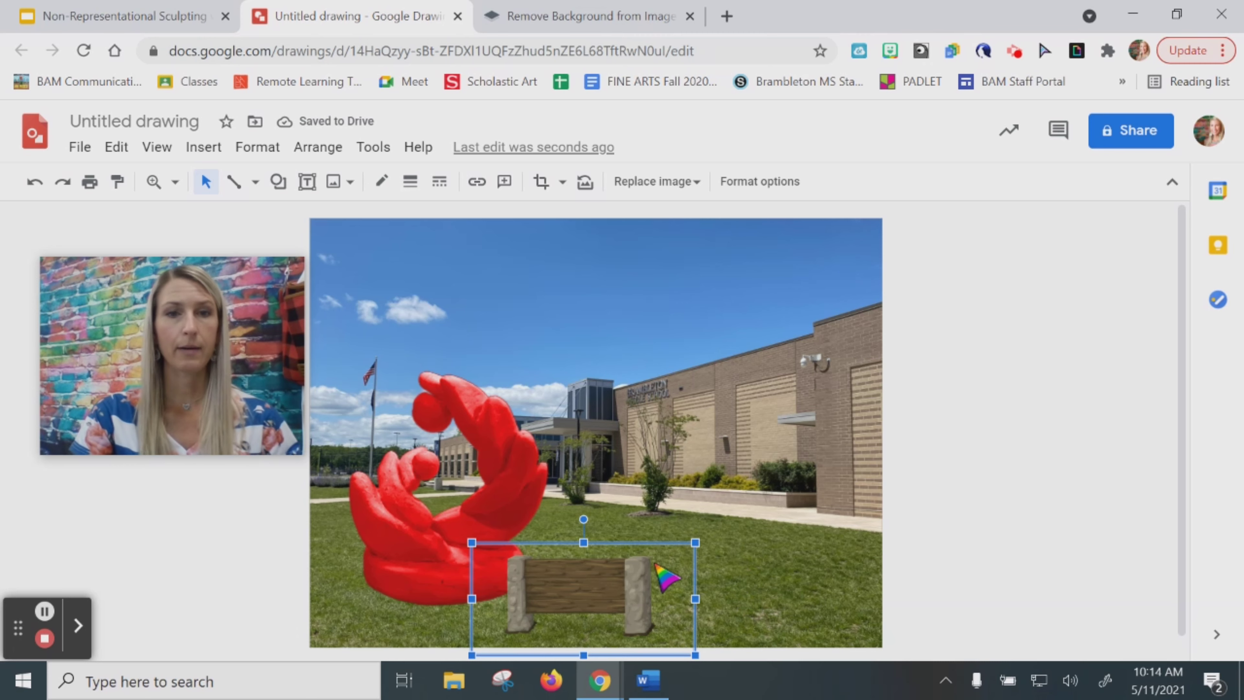
pyautogui.rightClick(609, 585)
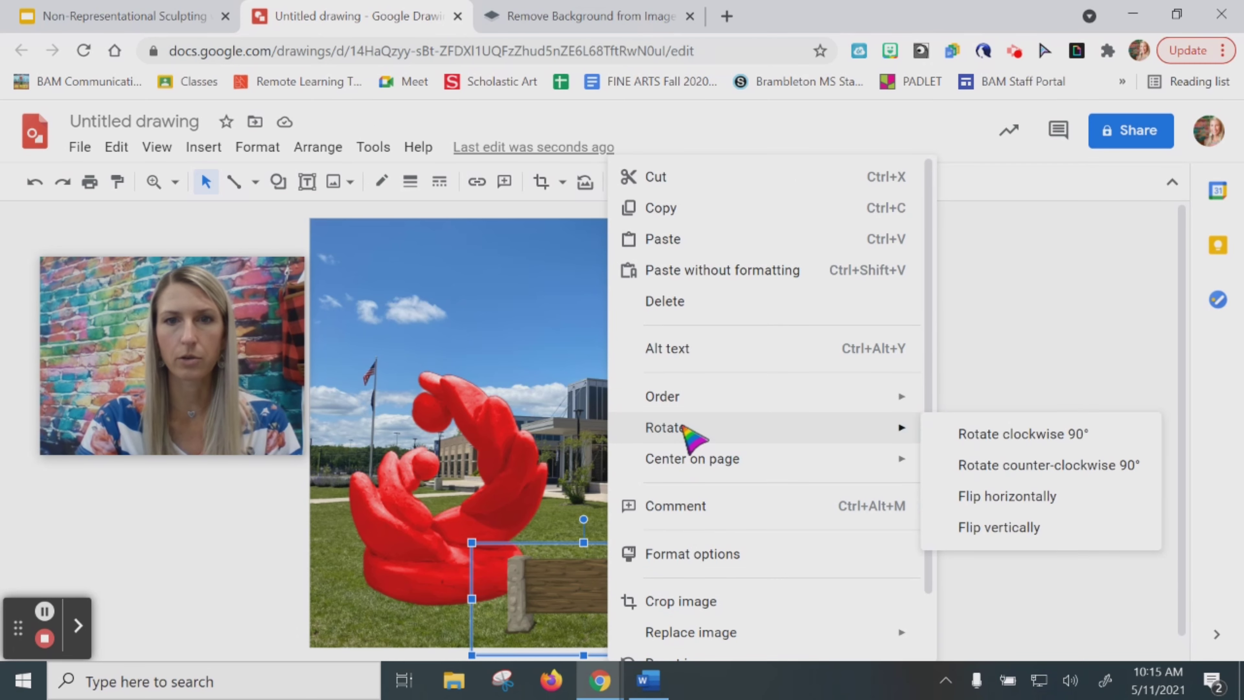
# In the sign's Format options, try the Negative and then Grayscale recolours.
pyautogui.click(685, 554)
pyautogui.click(943, 420)
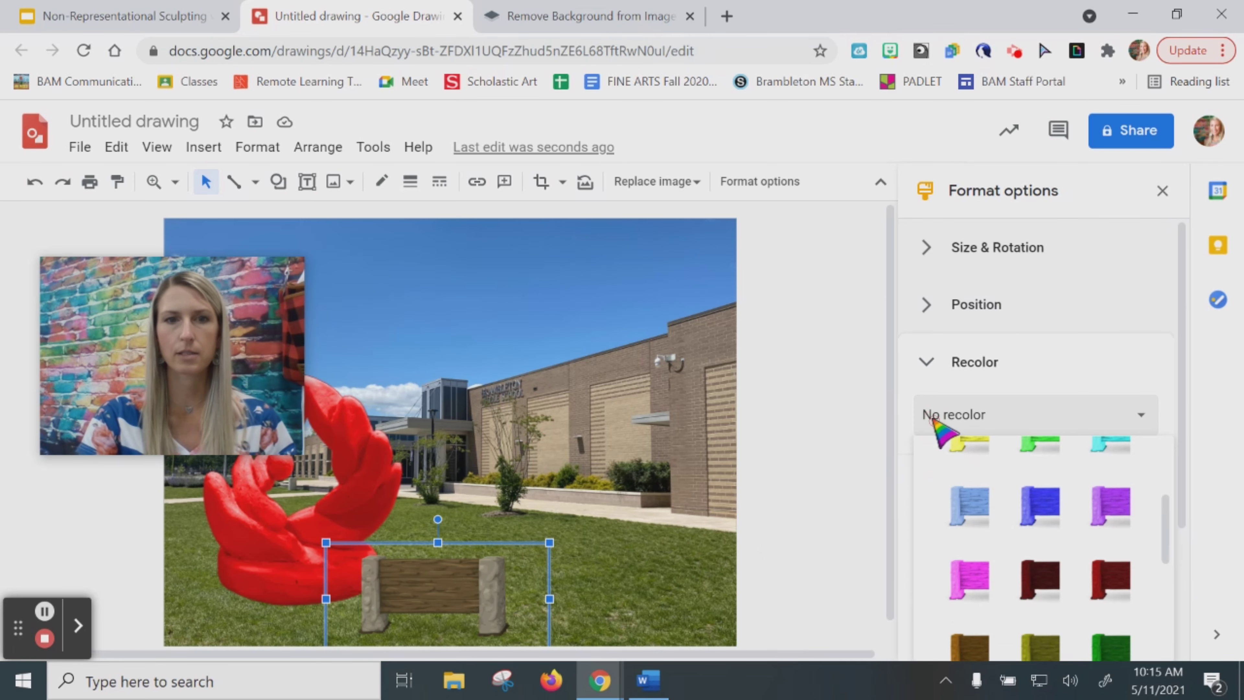
pyautogui.scroll(-5, 1063, 519)
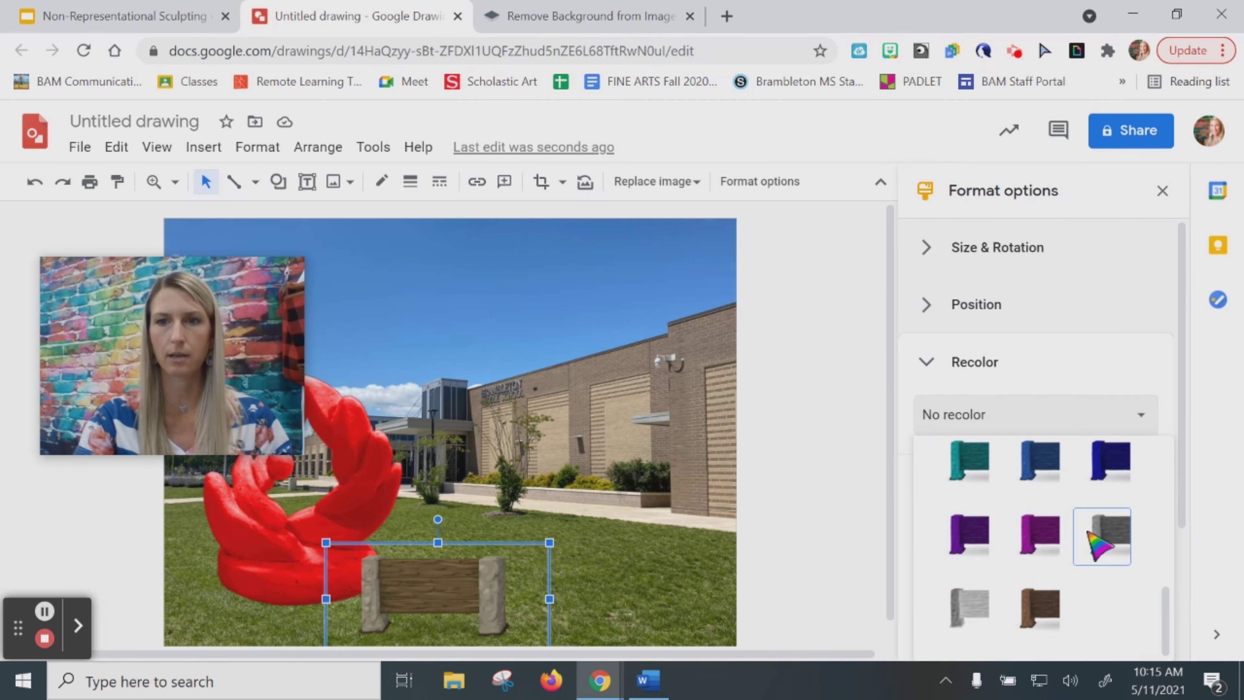
pyautogui.click(969, 604)
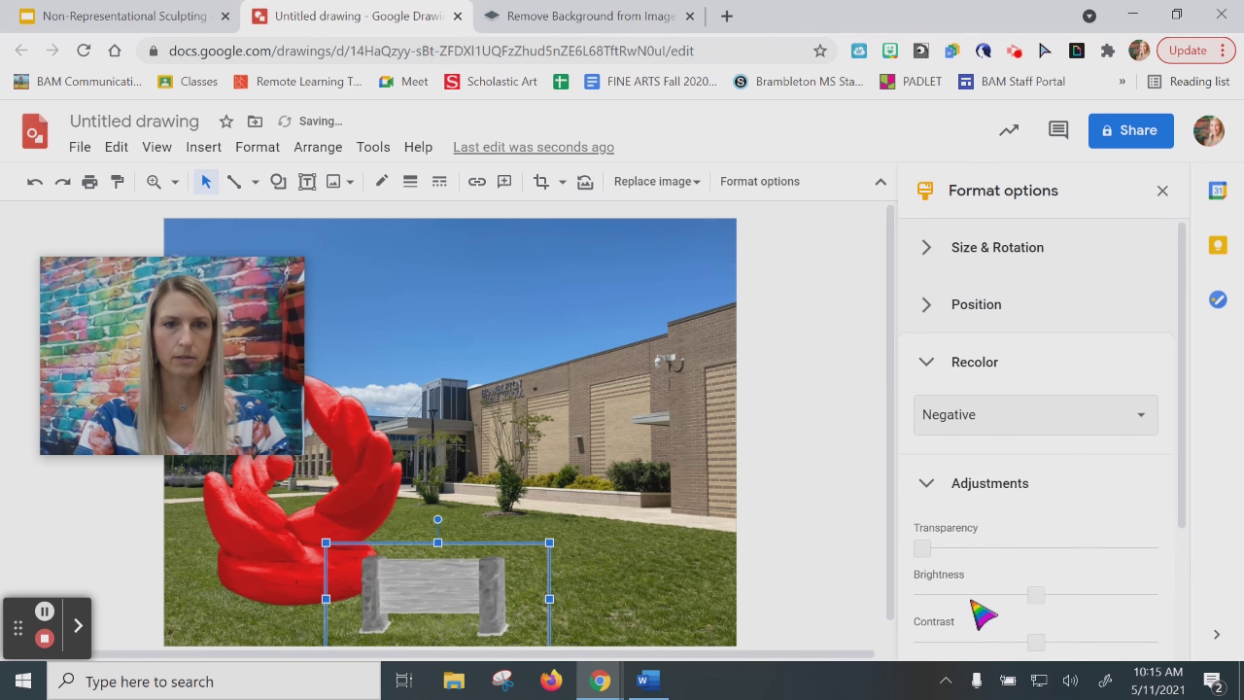
pyautogui.click(1029, 416)
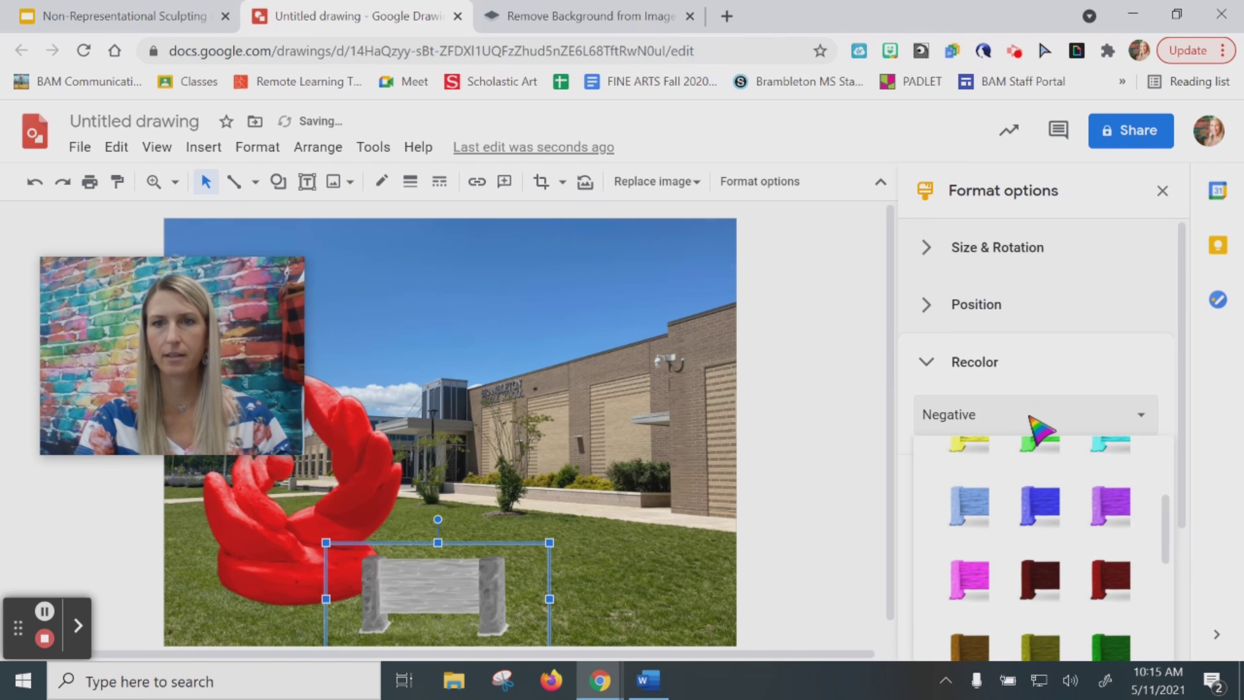
pyautogui.scroll(-1, 1102, 549)
pyautogui.click(1108, 539)
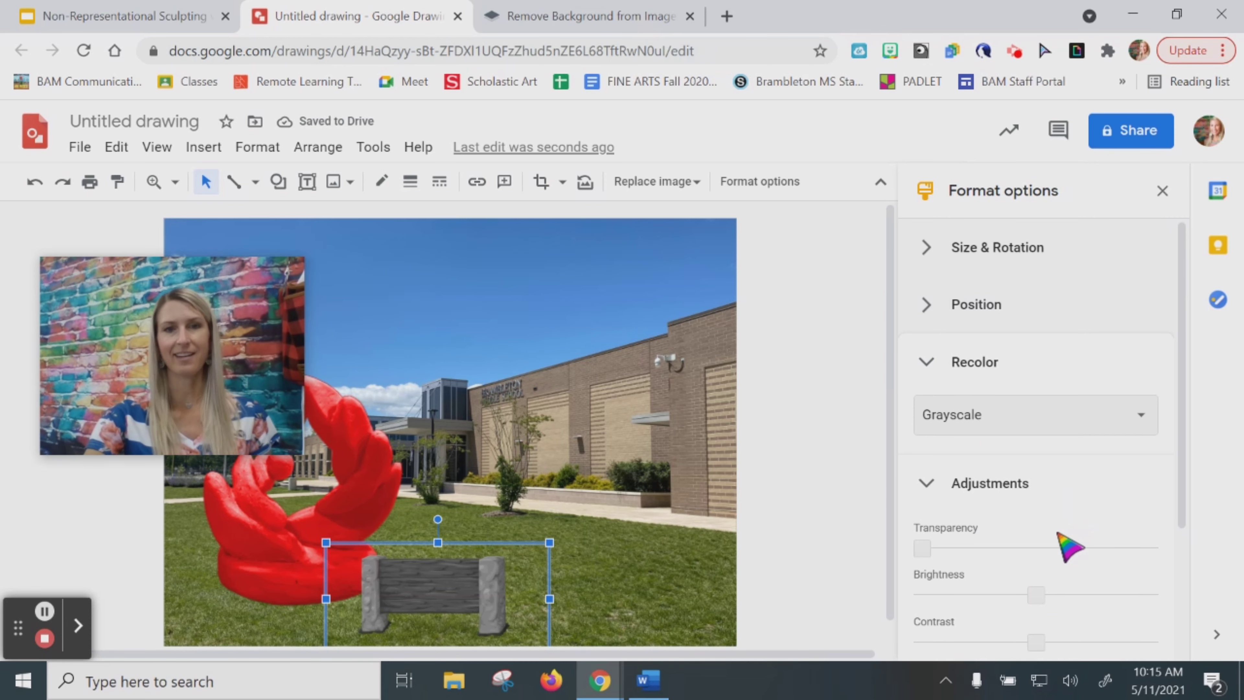
# Set the sign back to No recolor, keeping its original wood-and-stone colours.
pyautogui.click(1085, 417)
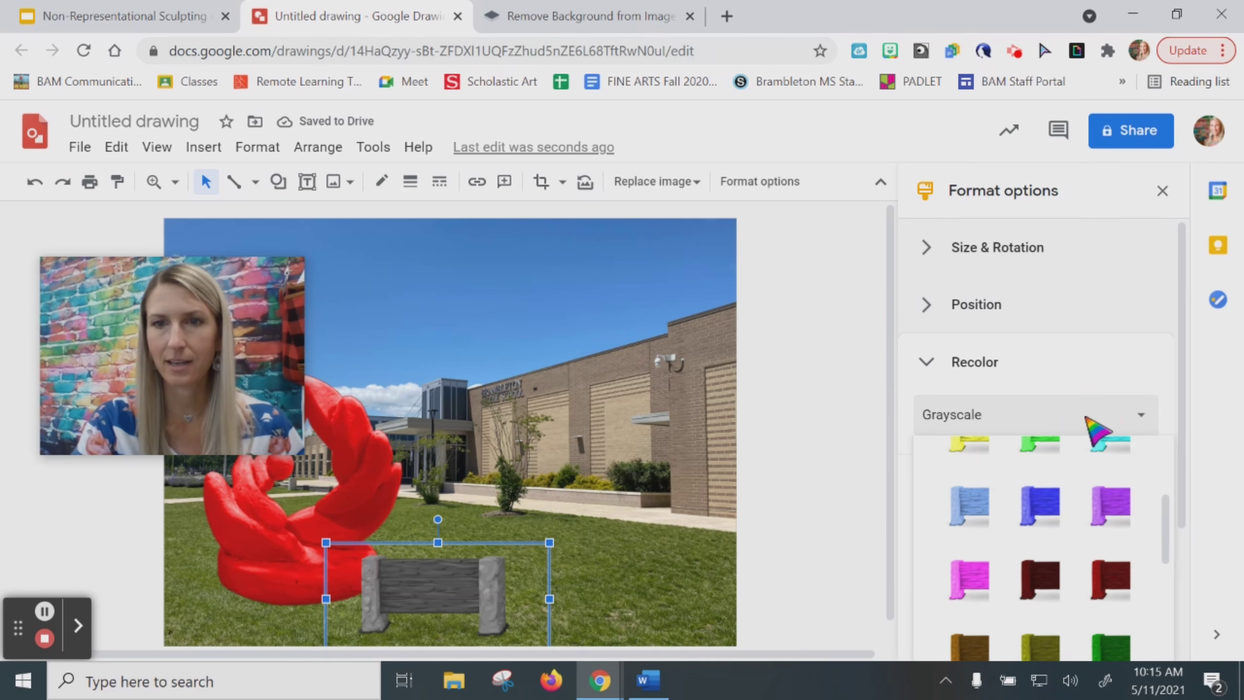
pyautogui.scroll(3, 1095, 510)
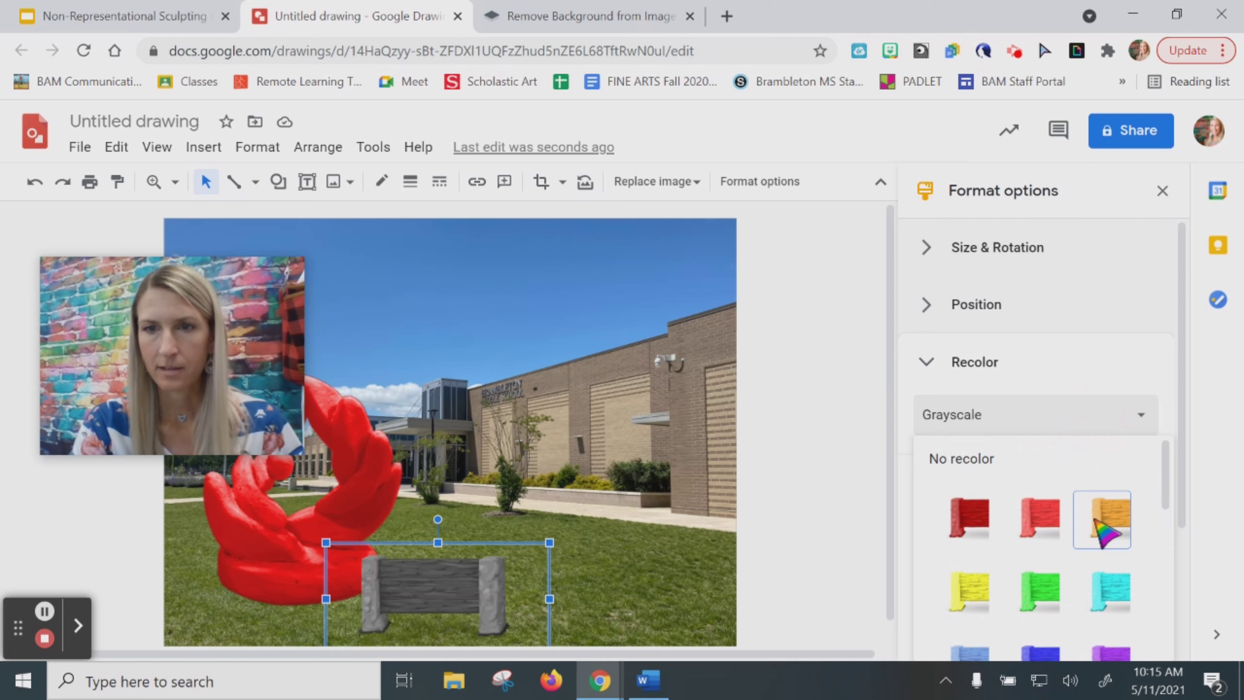
pyautogui.click(1070, 458)
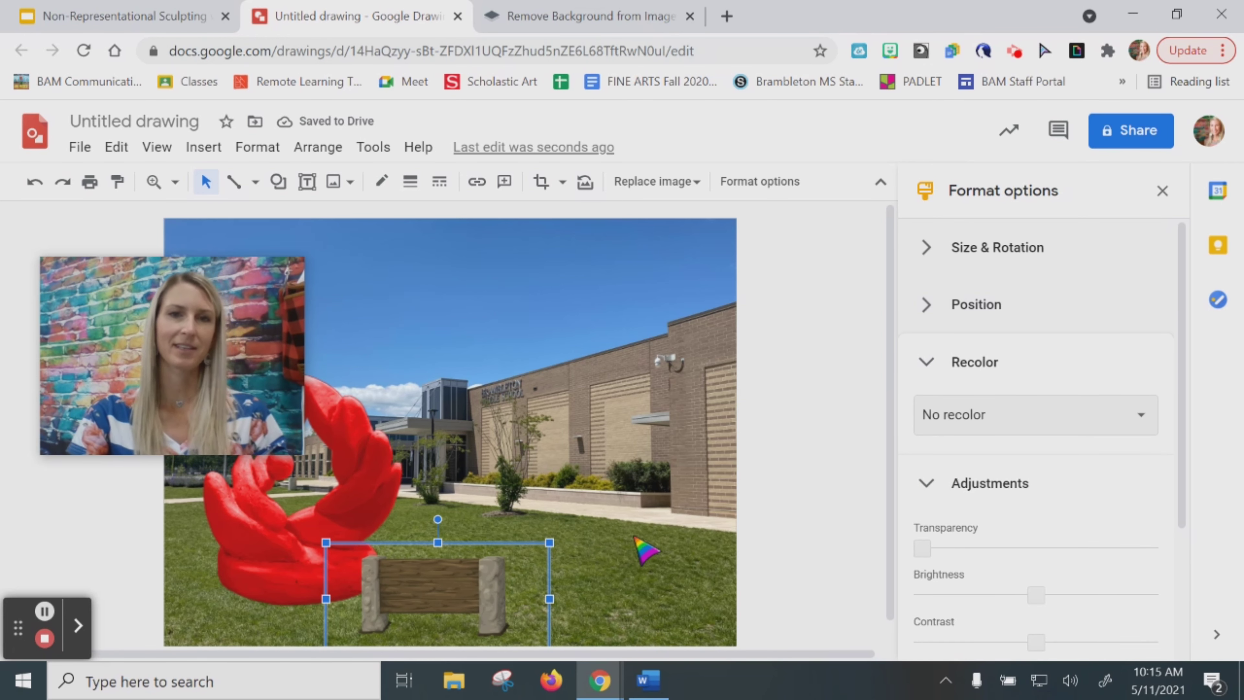
pyautogui.hotkey('ctrl', 'z')
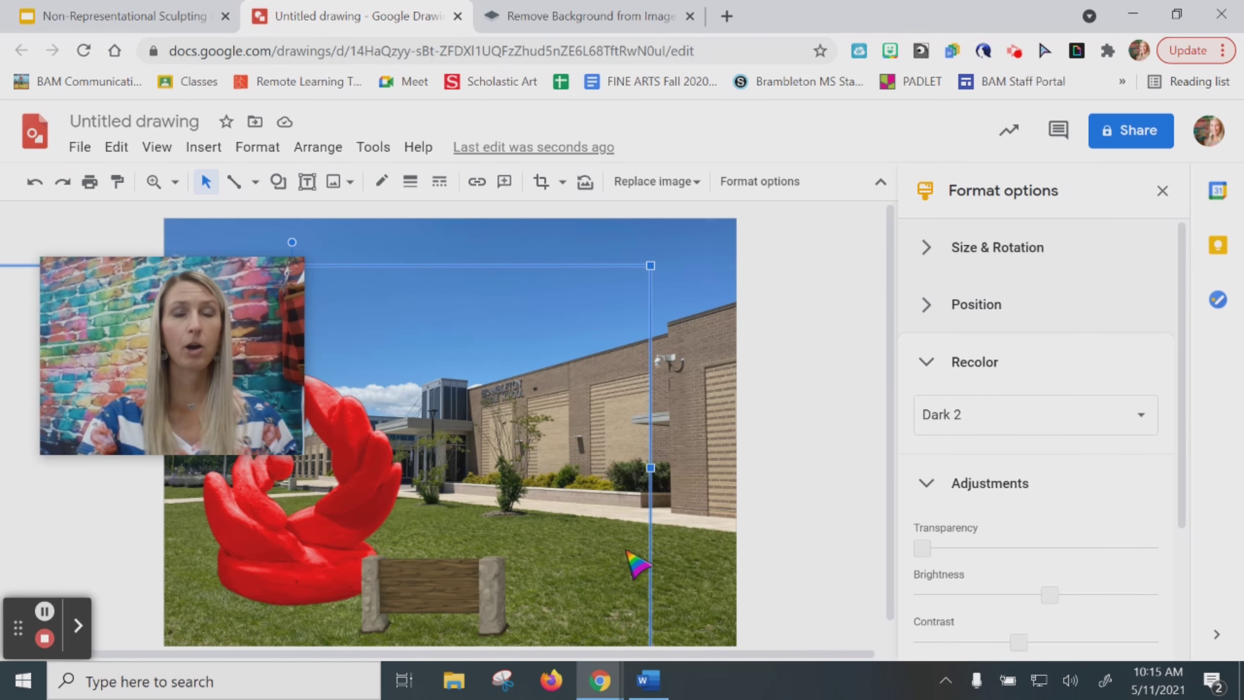
# Draw a text box over the wooden sign with white text colour.
pyautogui.click(441, 265)
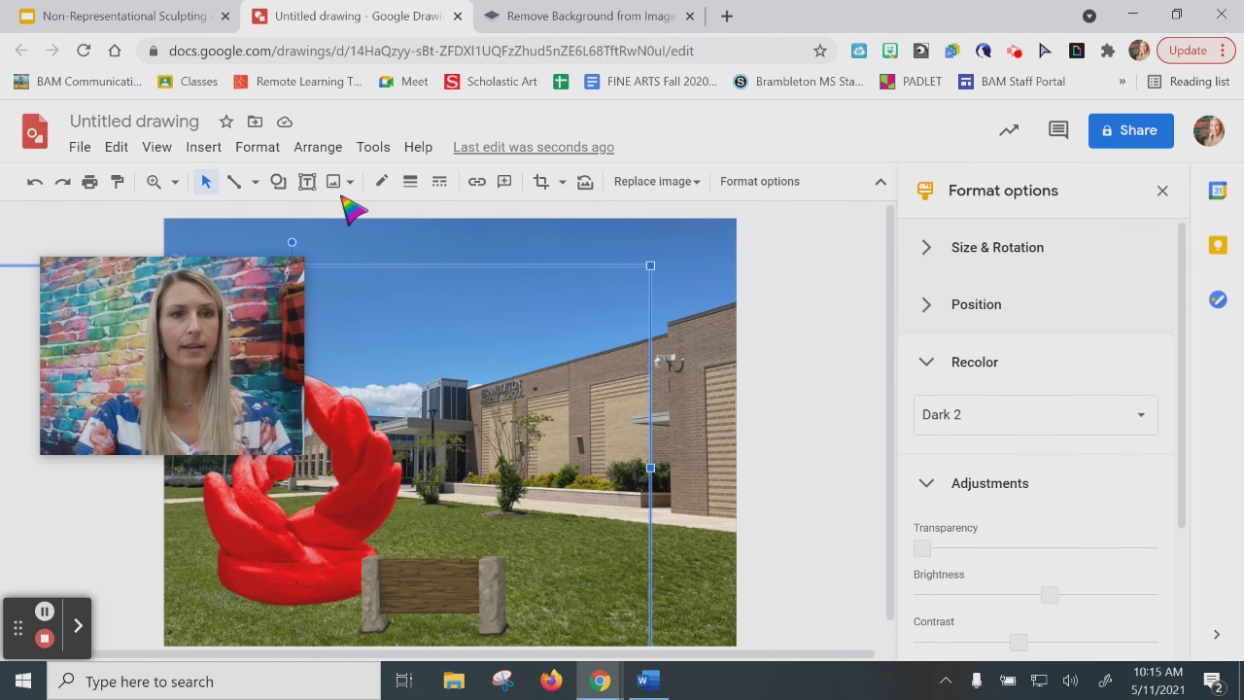
pyautogui.click(307, 182)
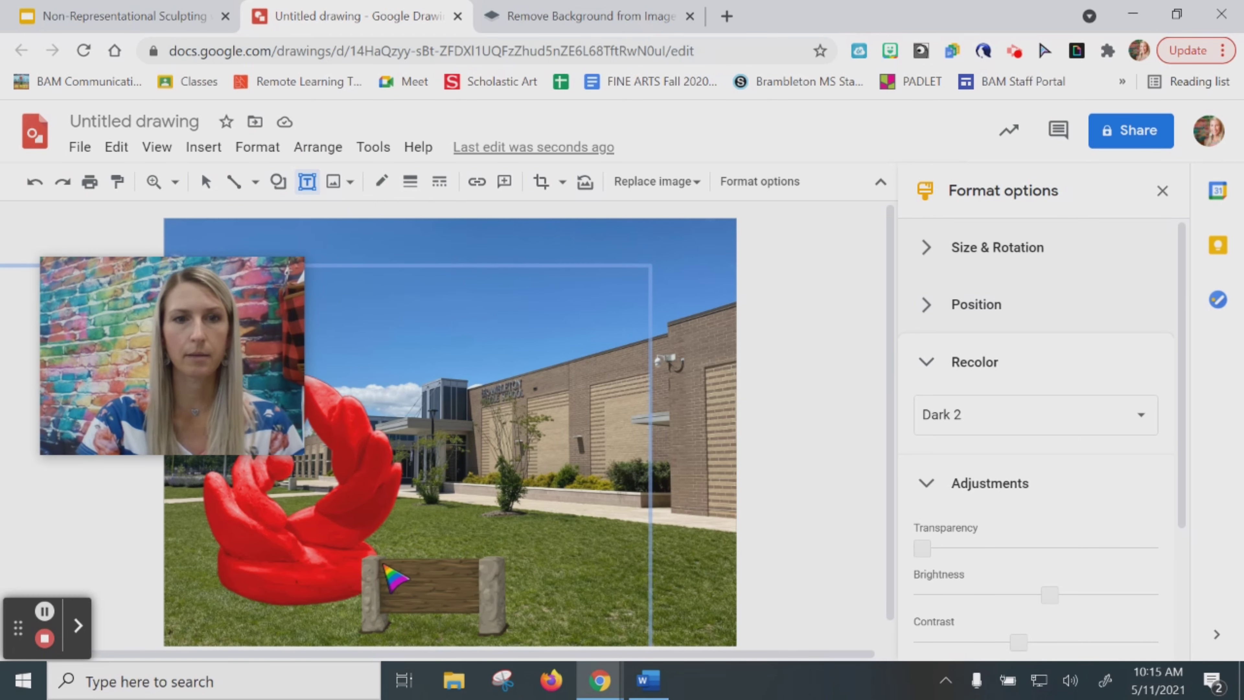
pyautogui.moveTo(384, 564); pyautogui.dragTo(473, 607)
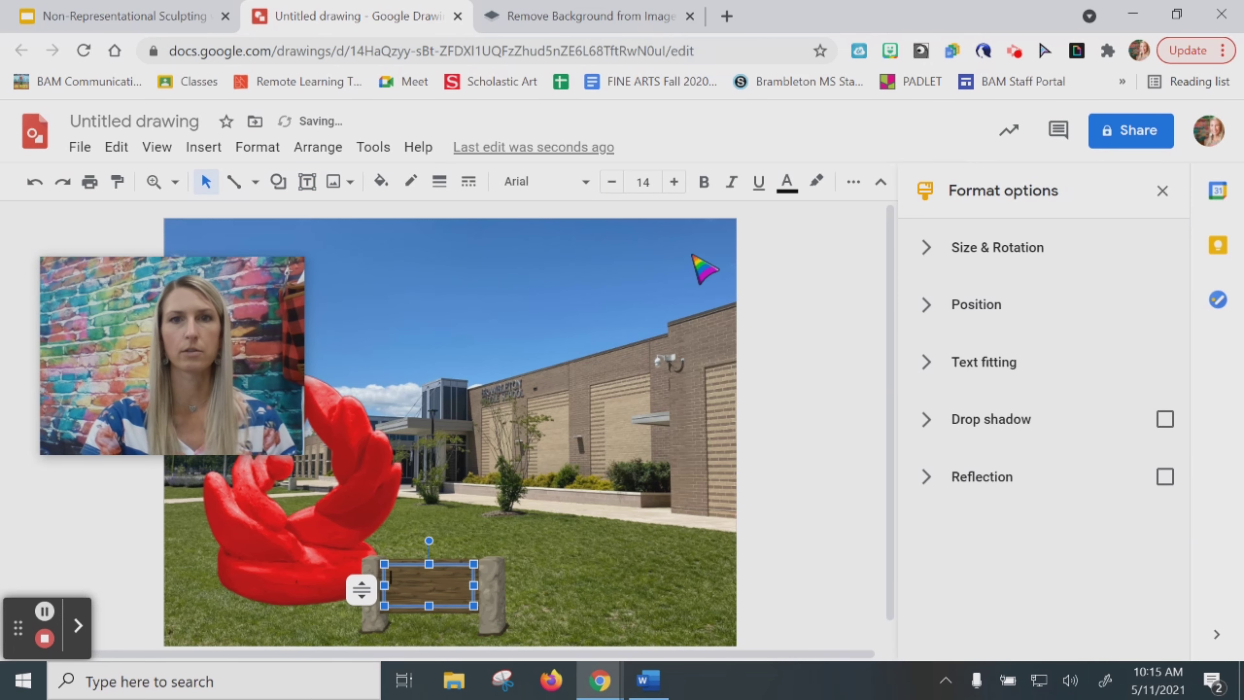
pyautogui.click(787, 183)
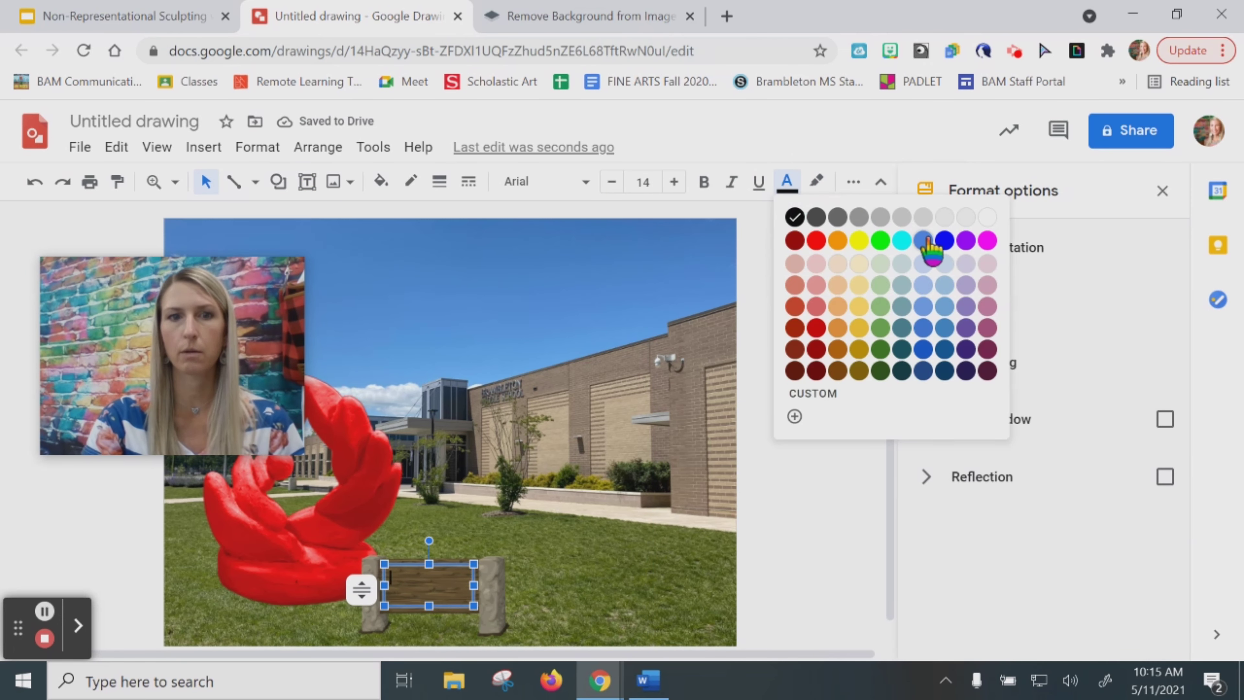
pyautogui.click(987, 216)
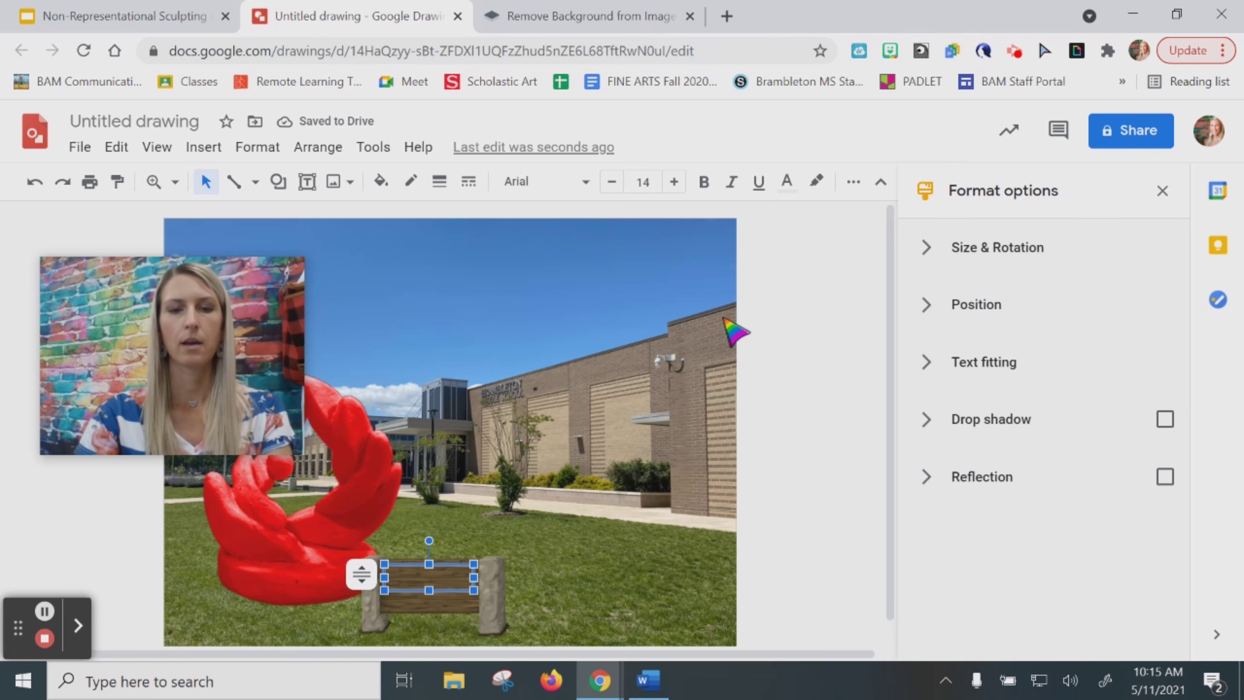
# Type the title 'Balanced Flow', a 'By:' line with the artist's name, and 2021.
pyautogui.write('By')
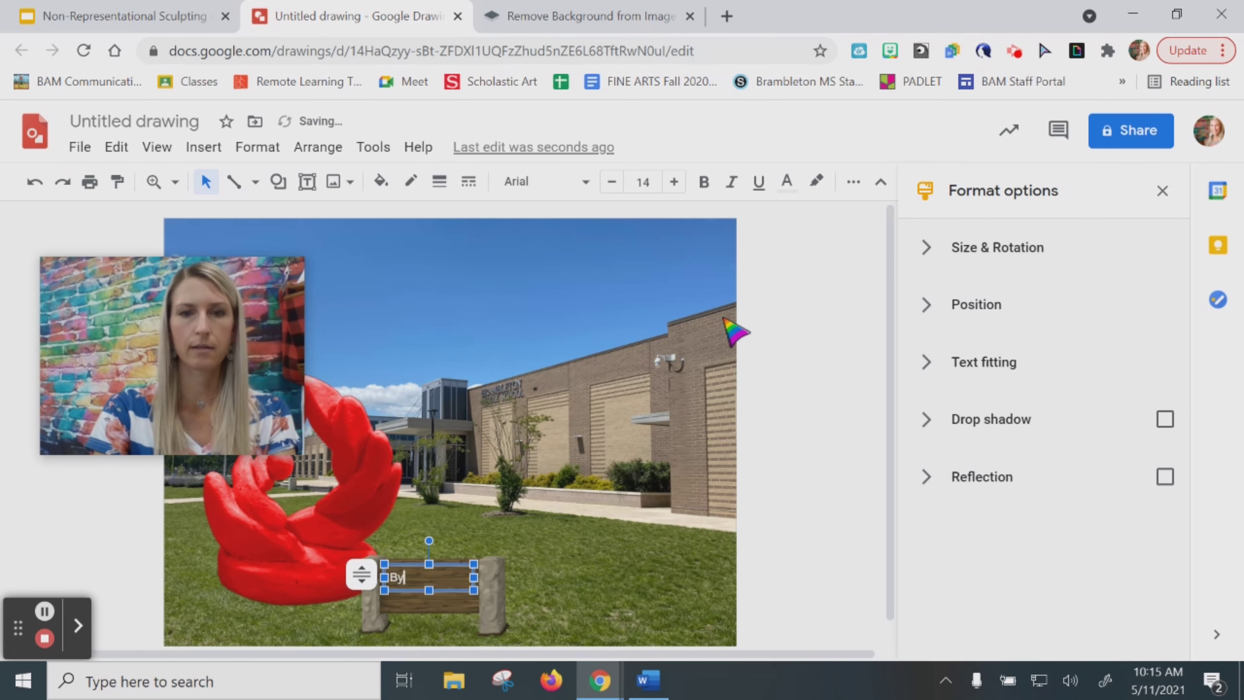
pyautogui.write(': M')
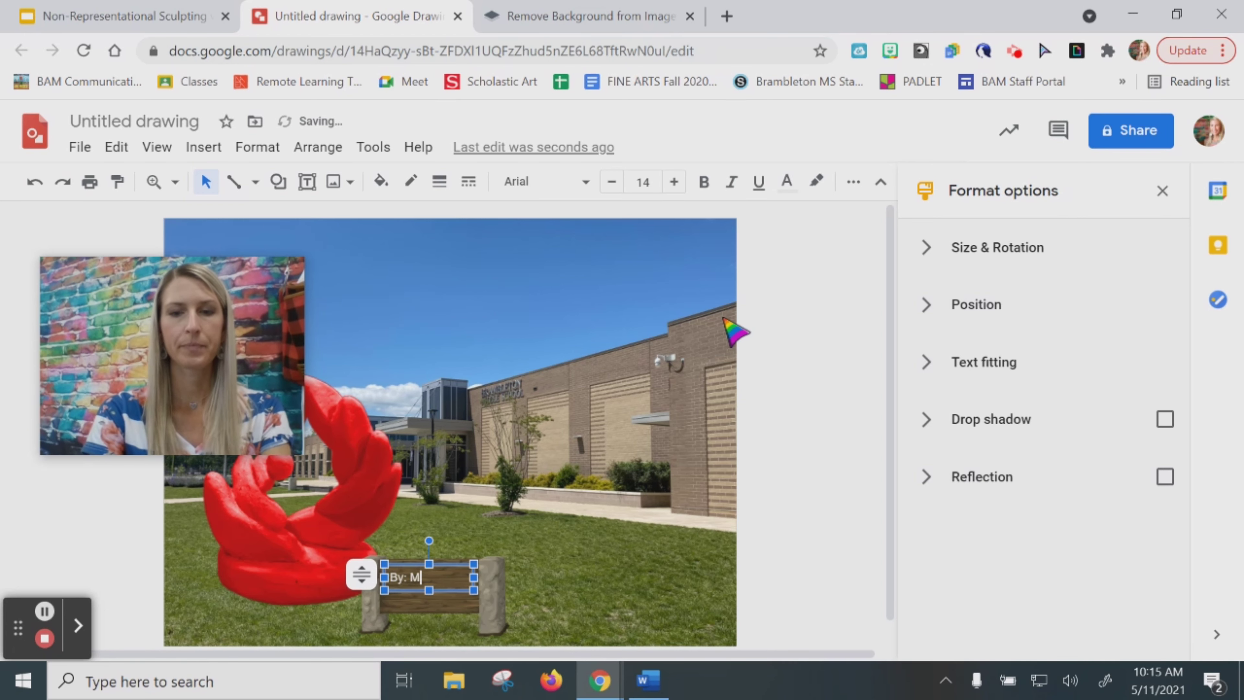
pyautogui.write('rs. Thiele')
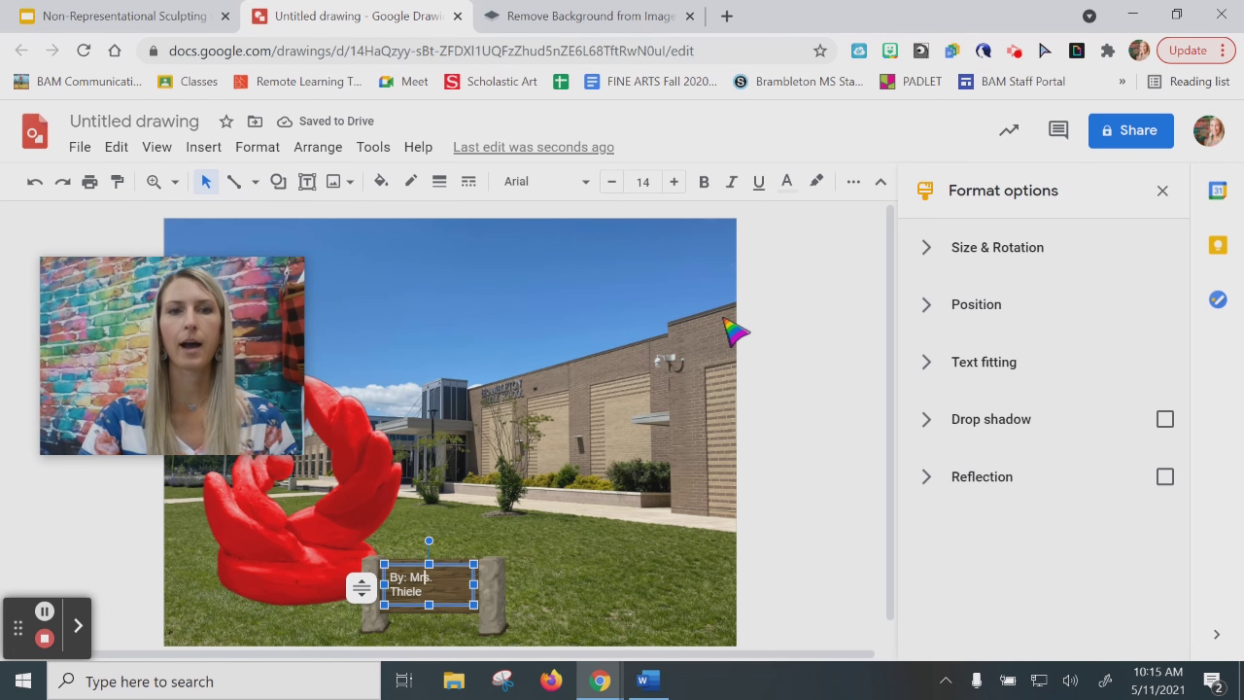
pyautogui.press('Left')
pyautogui.press('Left')
pyautogui.press('Left')
pyautogui.press('Left')
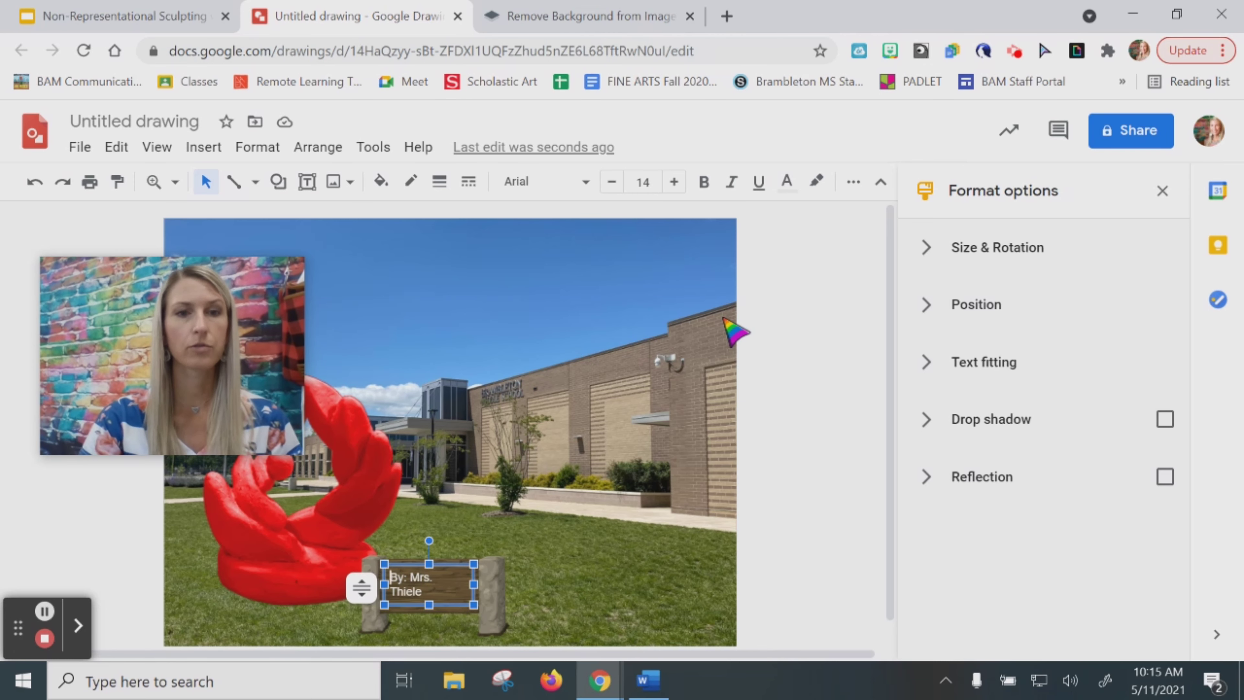
pyautogui.press('Return')
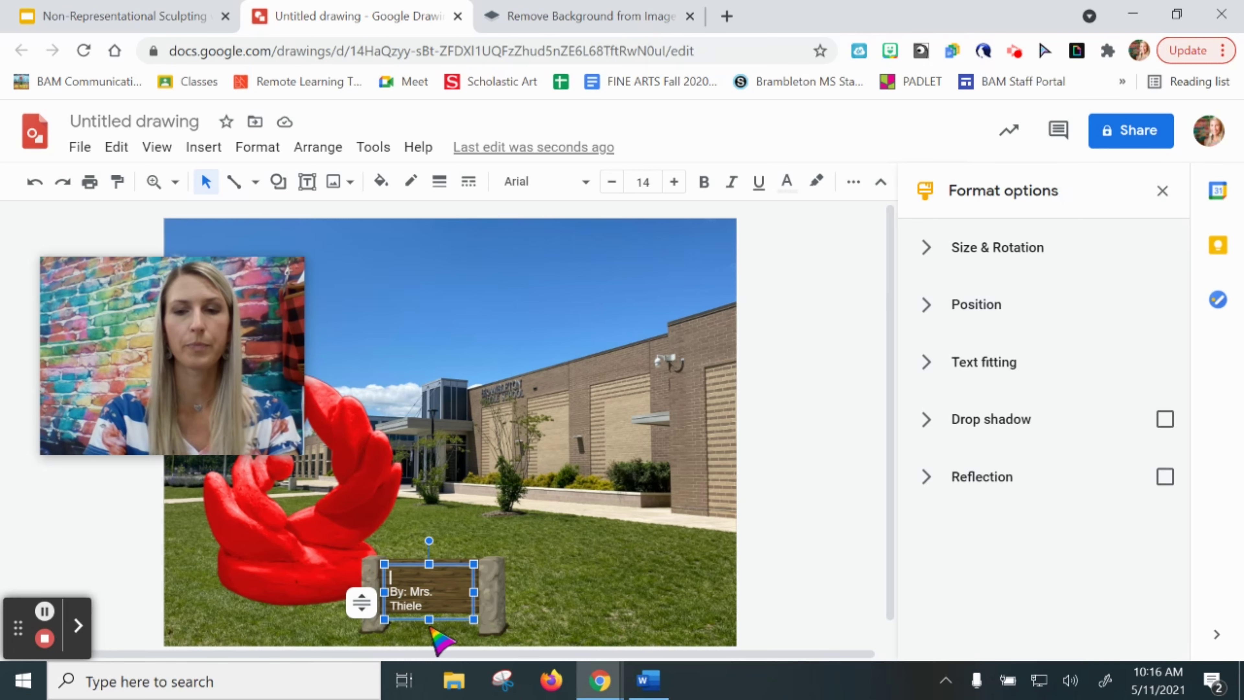
pyautogui.write('Balanced ')
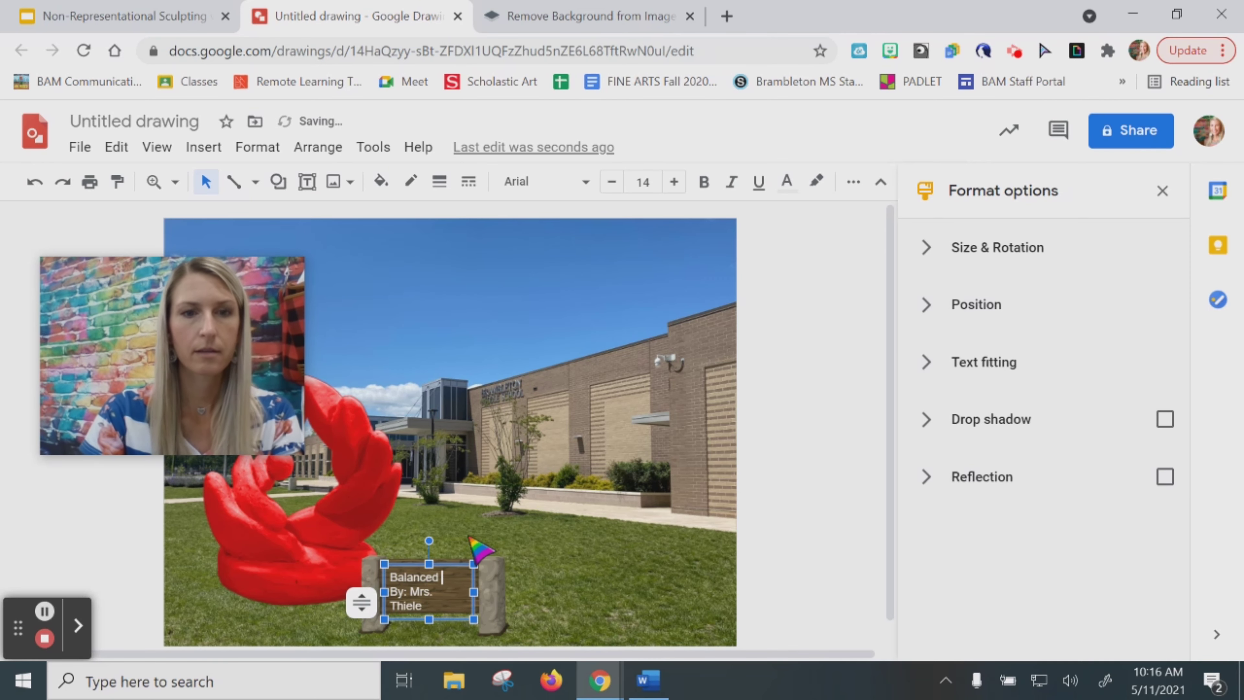
pyautogui.write('Flow By: Mrs. Thiele ')
pyautogui.write('2021')
pyautogui.click(437, 651)
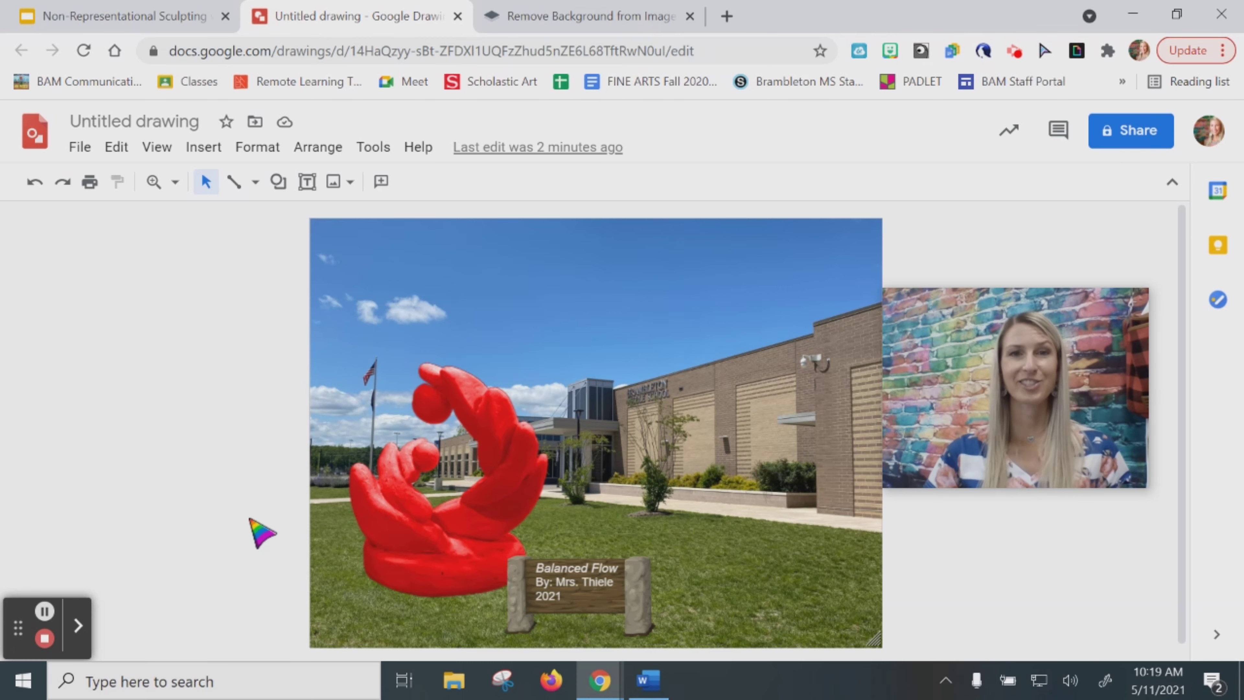
# Download the composite drawing as a JPEG (.jpg) image.
pyautogui.click(79, 147)
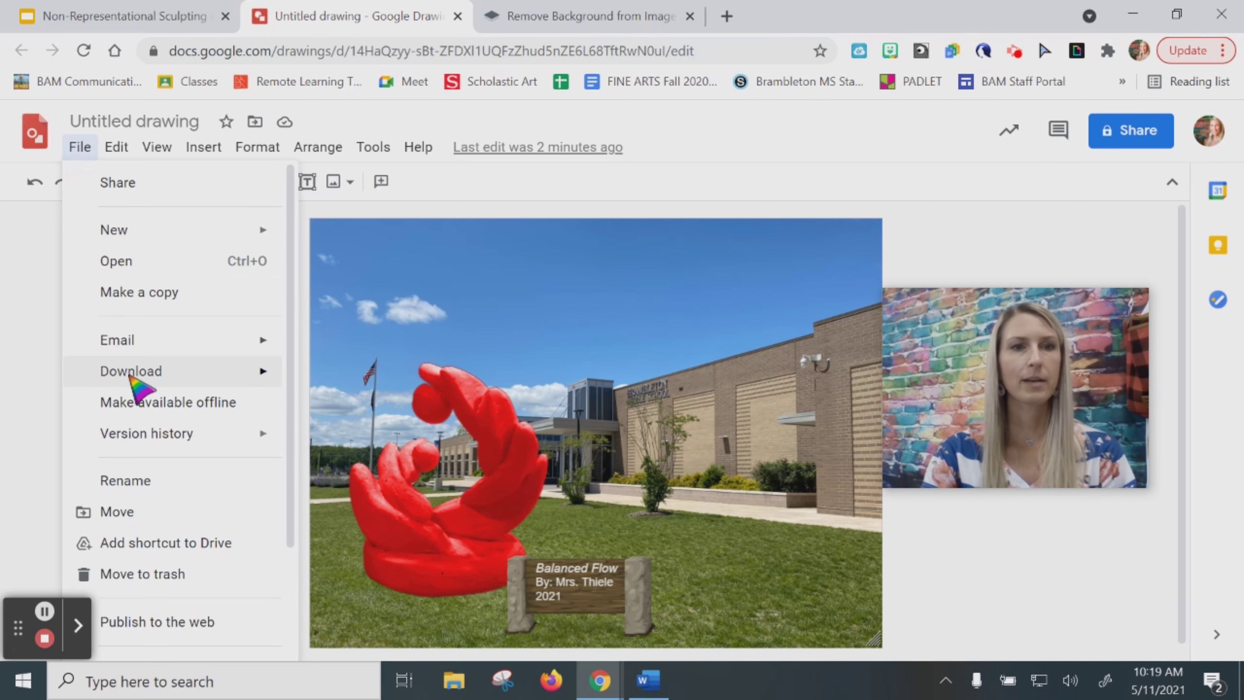
pyautogui.moveTo(132, 377)
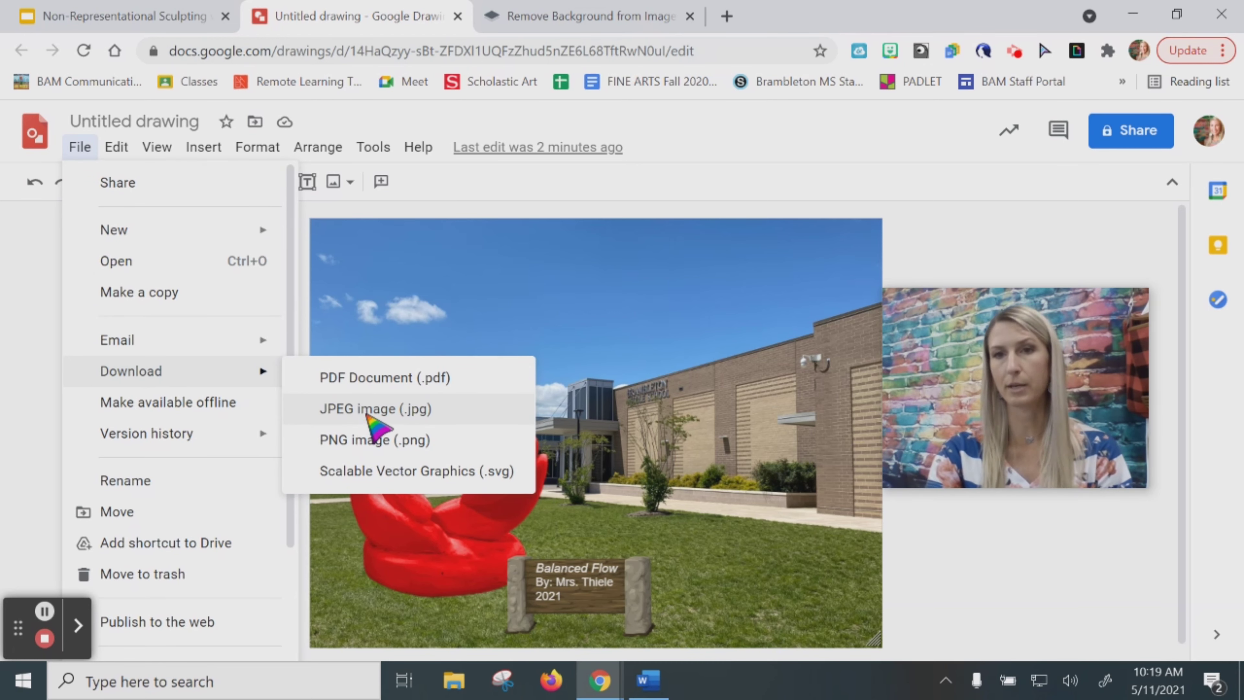
pyautogui.click(366, 412)
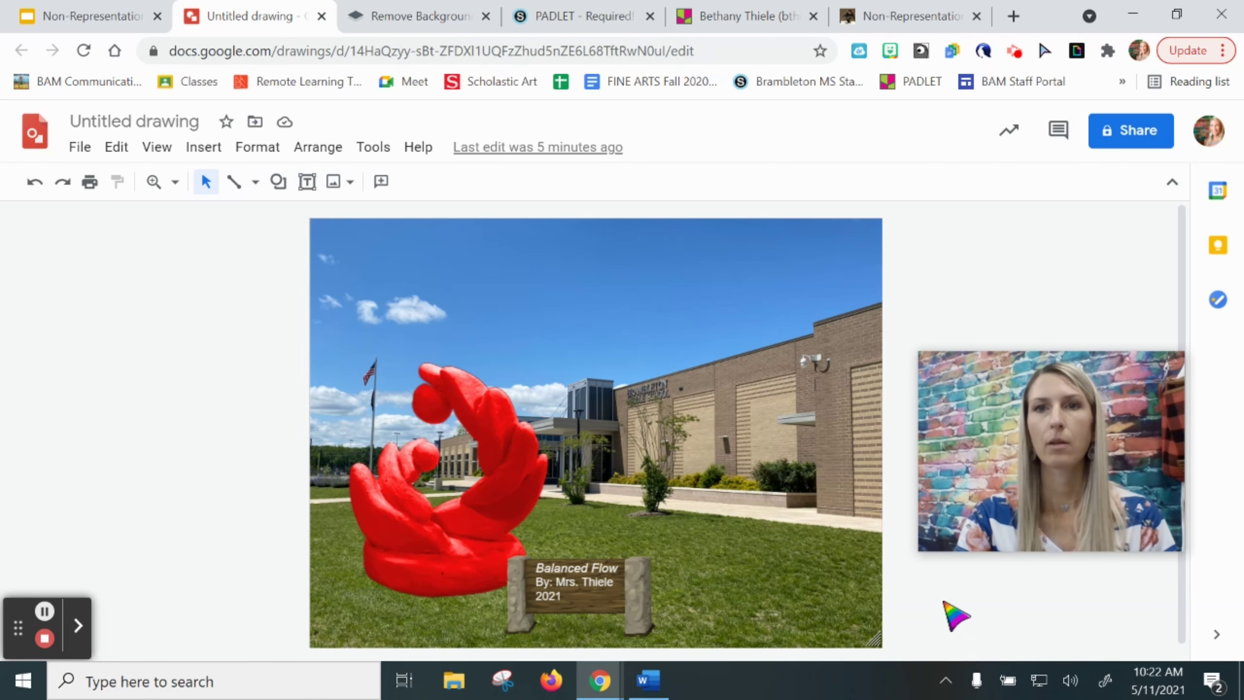
# Start a new post on the class Padlet and upload Untitled drawing.jpg into it.
pyautogui.click(876, 28)
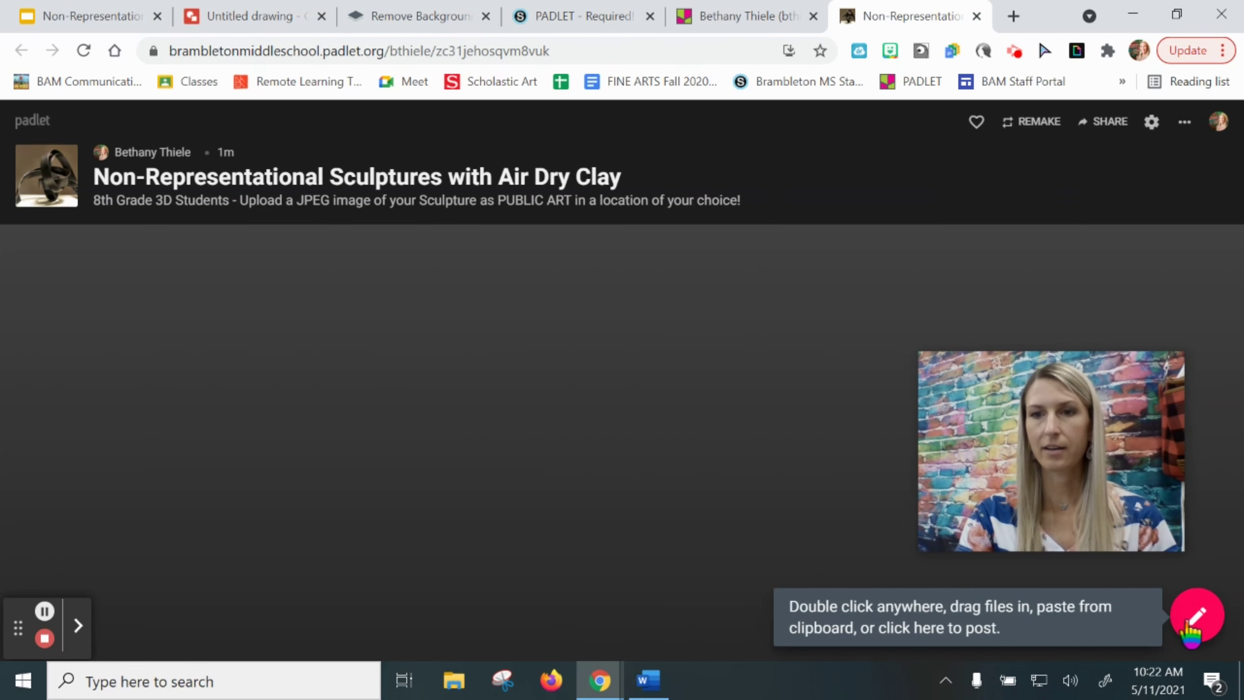
pyautogui.click(1195, 628)
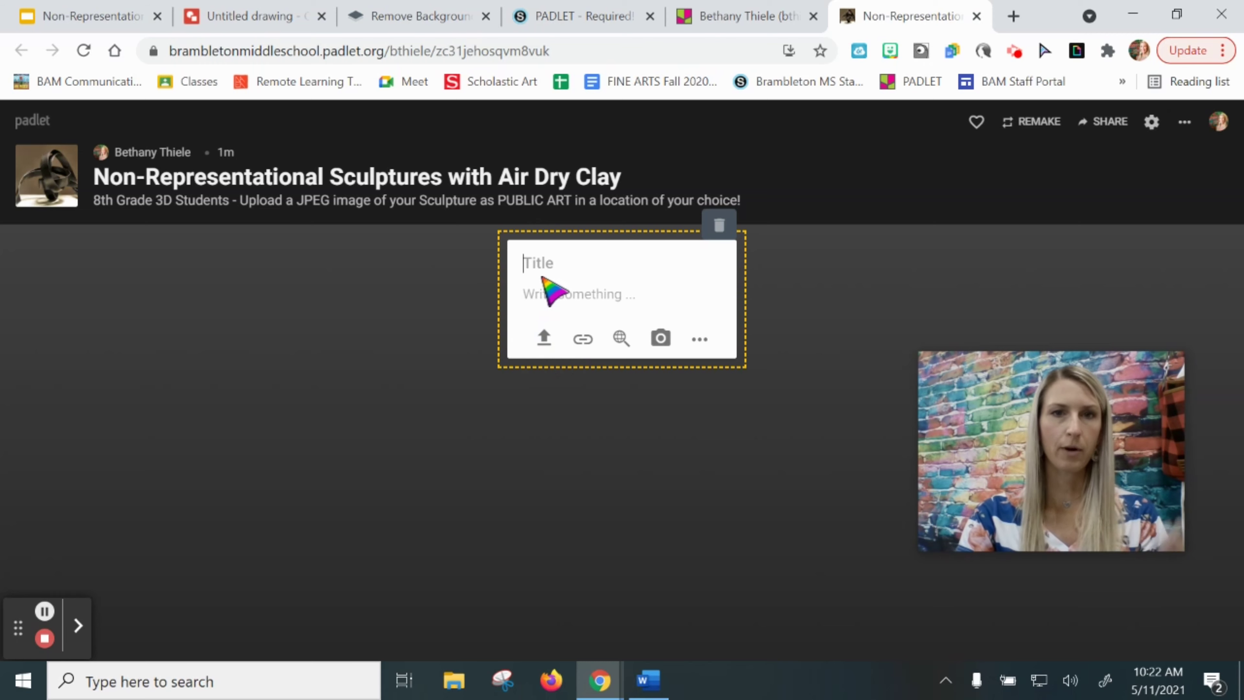
pyautogui.click(548, 340)
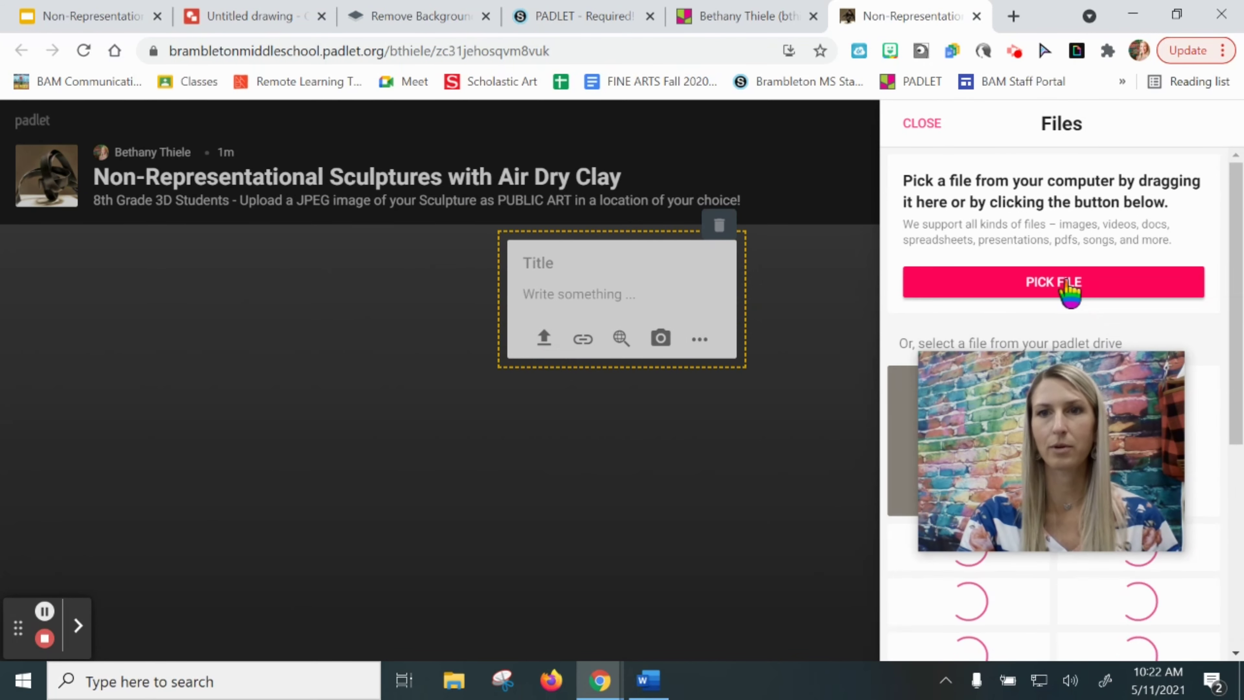
pyautogui.click(1052, 293)
pyautogui.click(1038, 284)
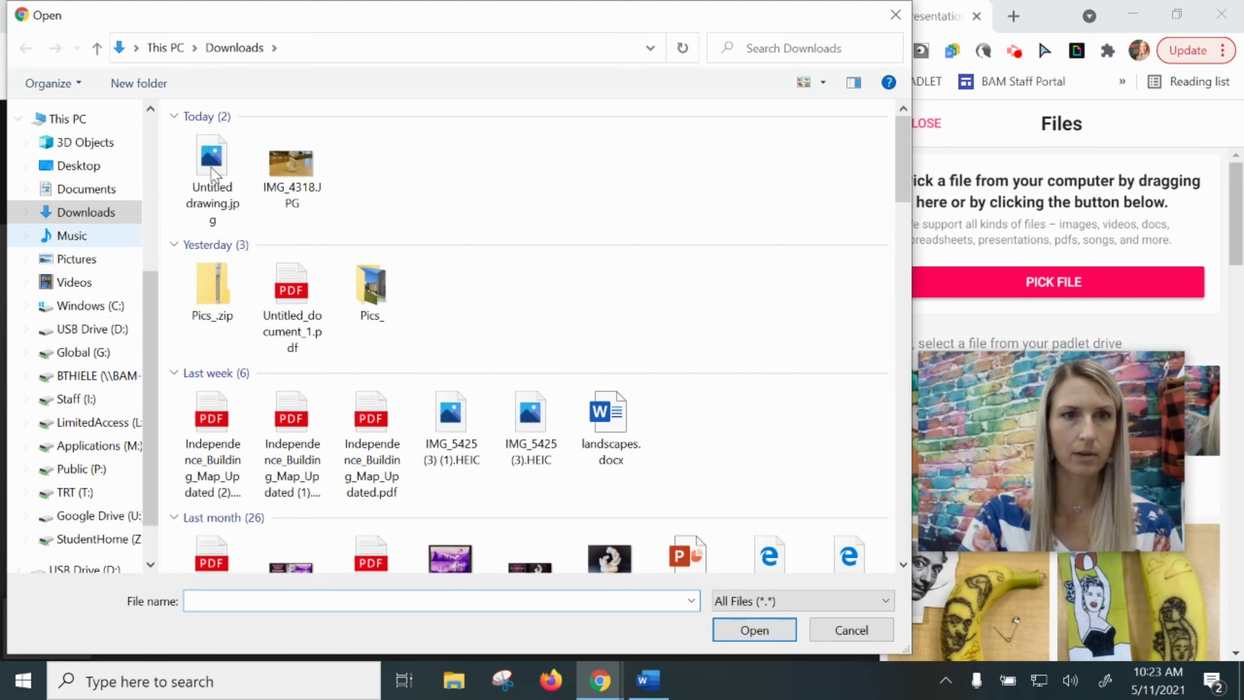
pyautogui.click(215, 169)
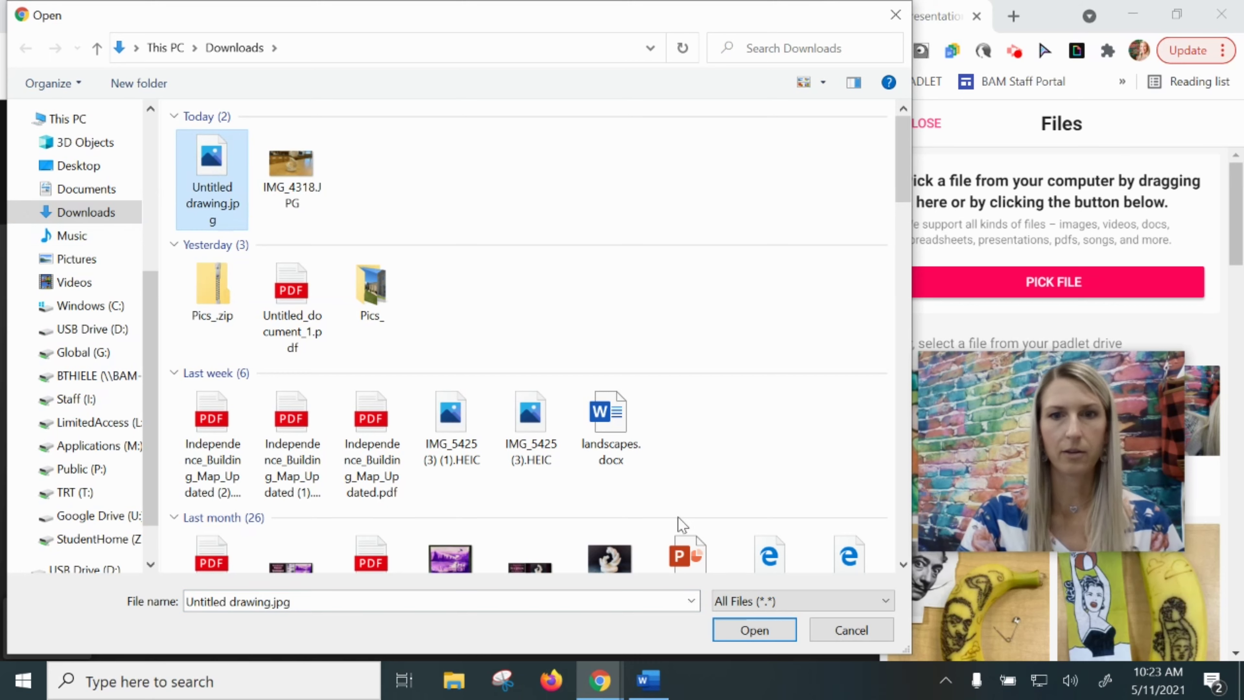
pyautogui.click(754, 631)
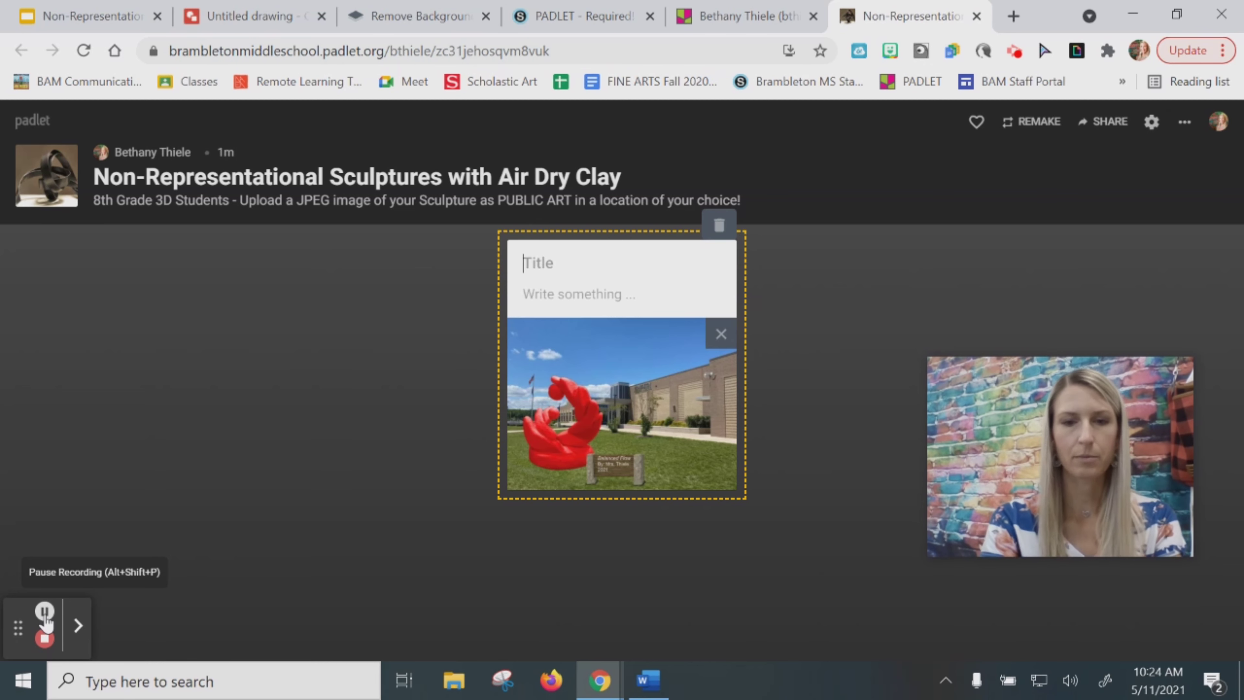
# Title the post 'Balanced Flow' at Brambleton Middle School and add a byline with the artist's name.
pyautogui.write('"B')
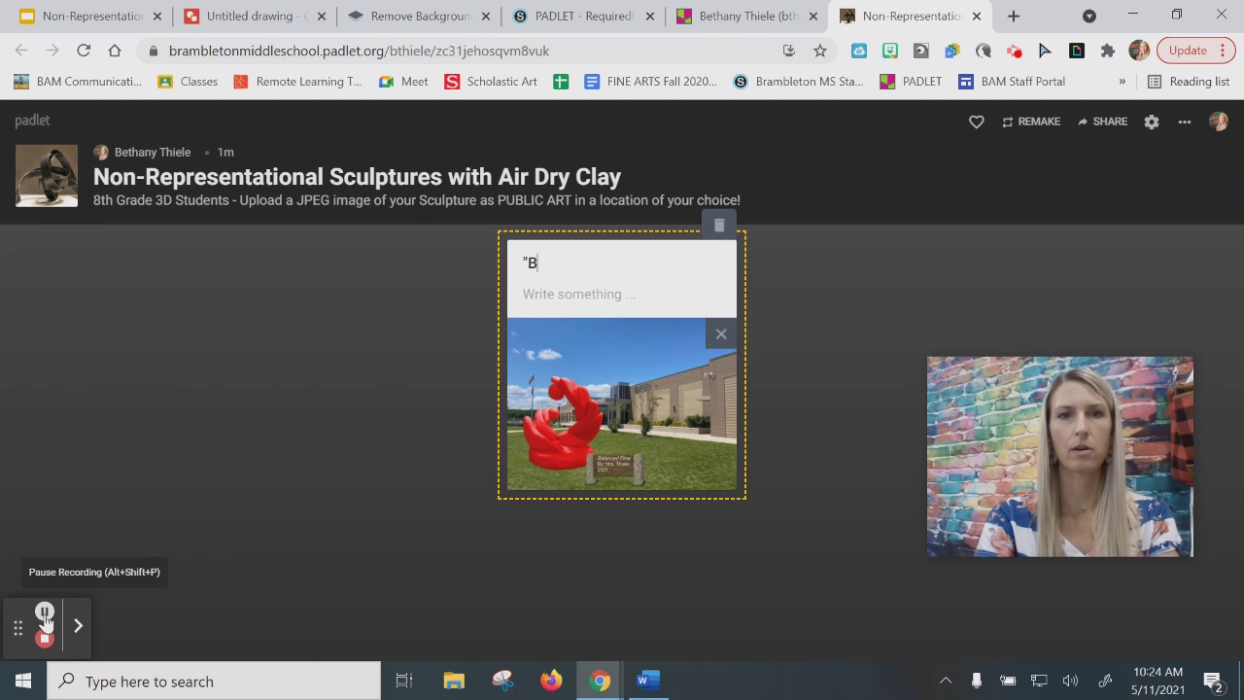
pyautogui.write('alanced Flow"')
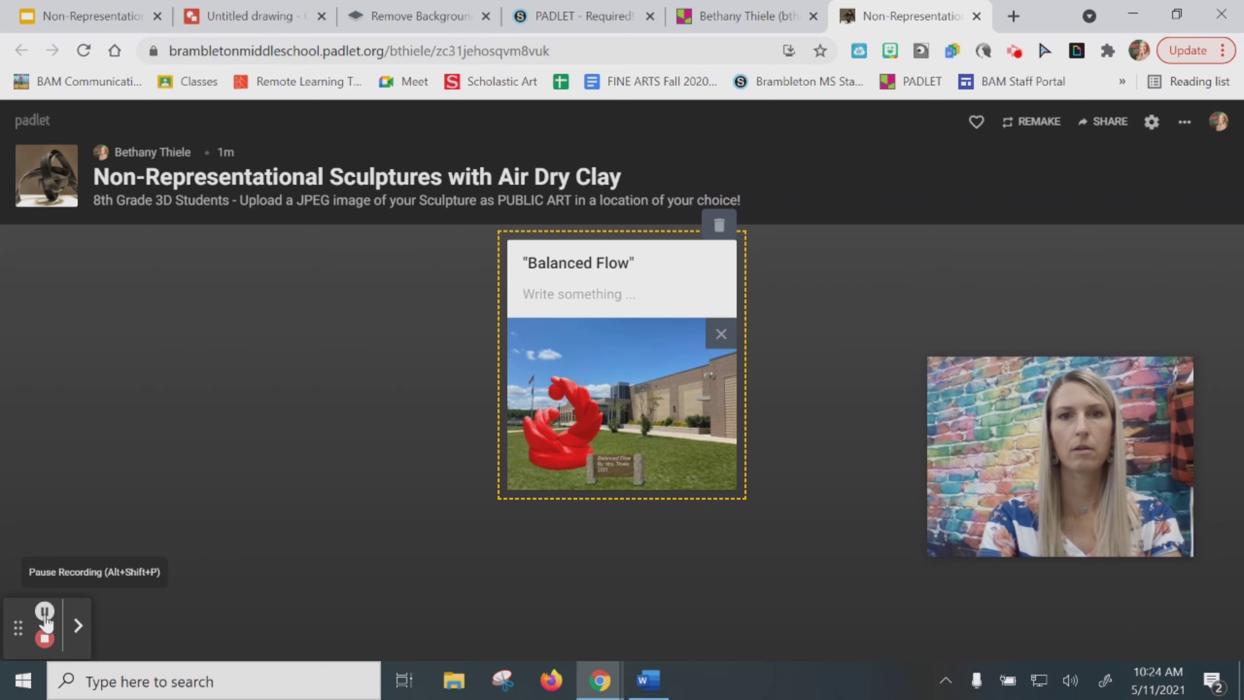
pyautogui.press('Tab')
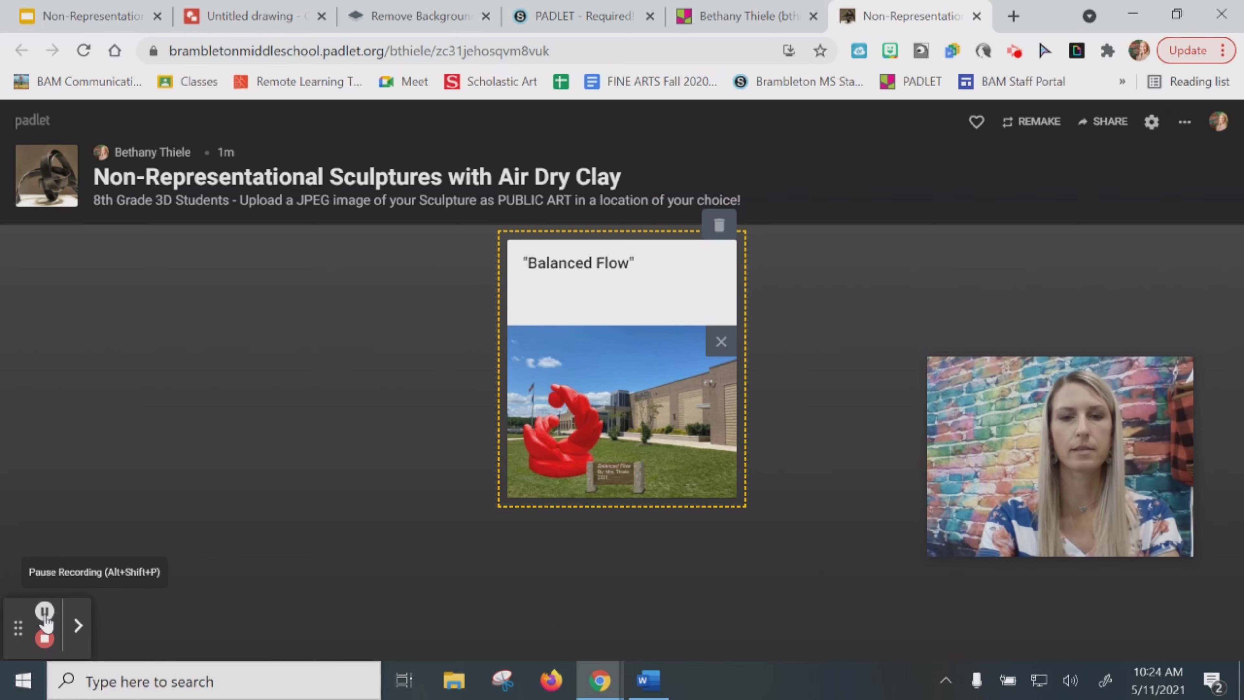
pyautogui.write('By: Mrs')
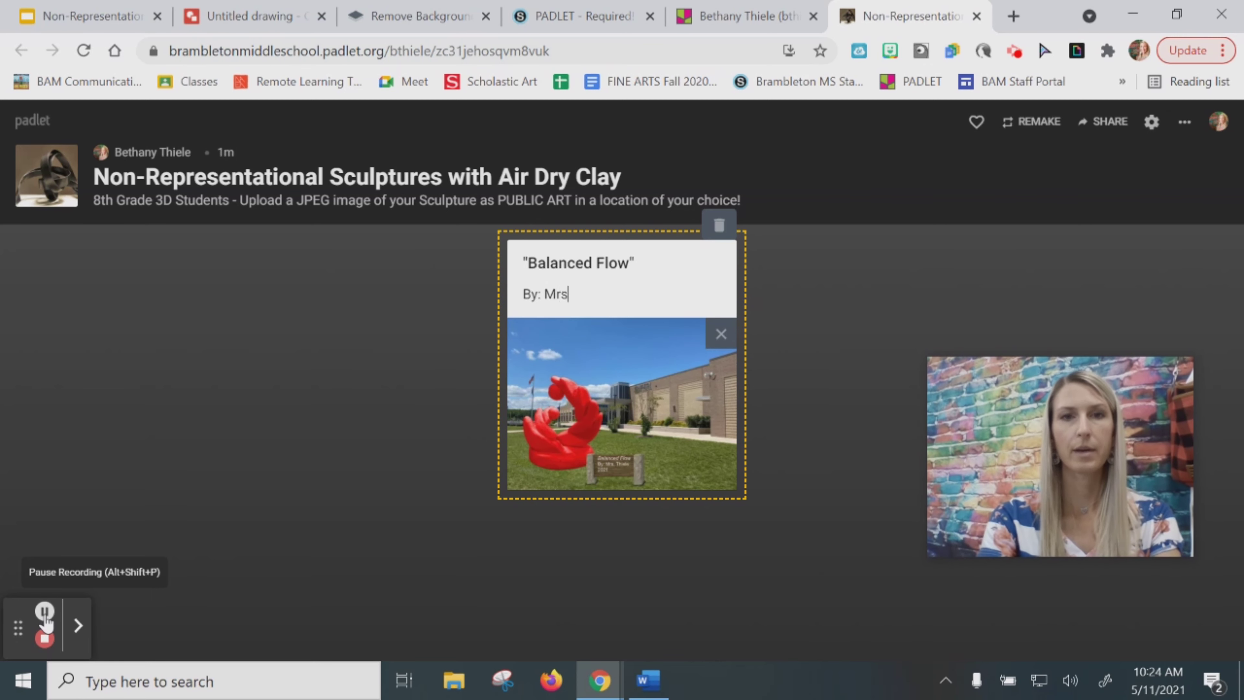
pyautogui.write('. Thiele')
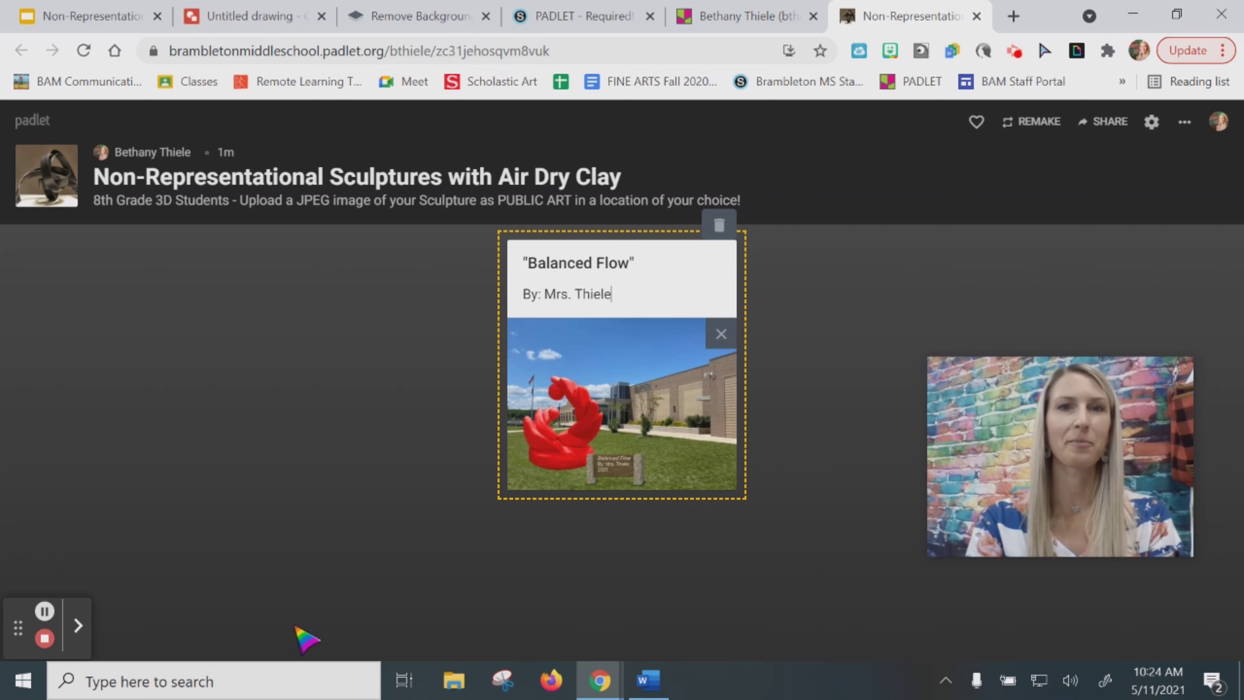
pyautogui.click(653, 269)
pyautogui.write('at Bram')
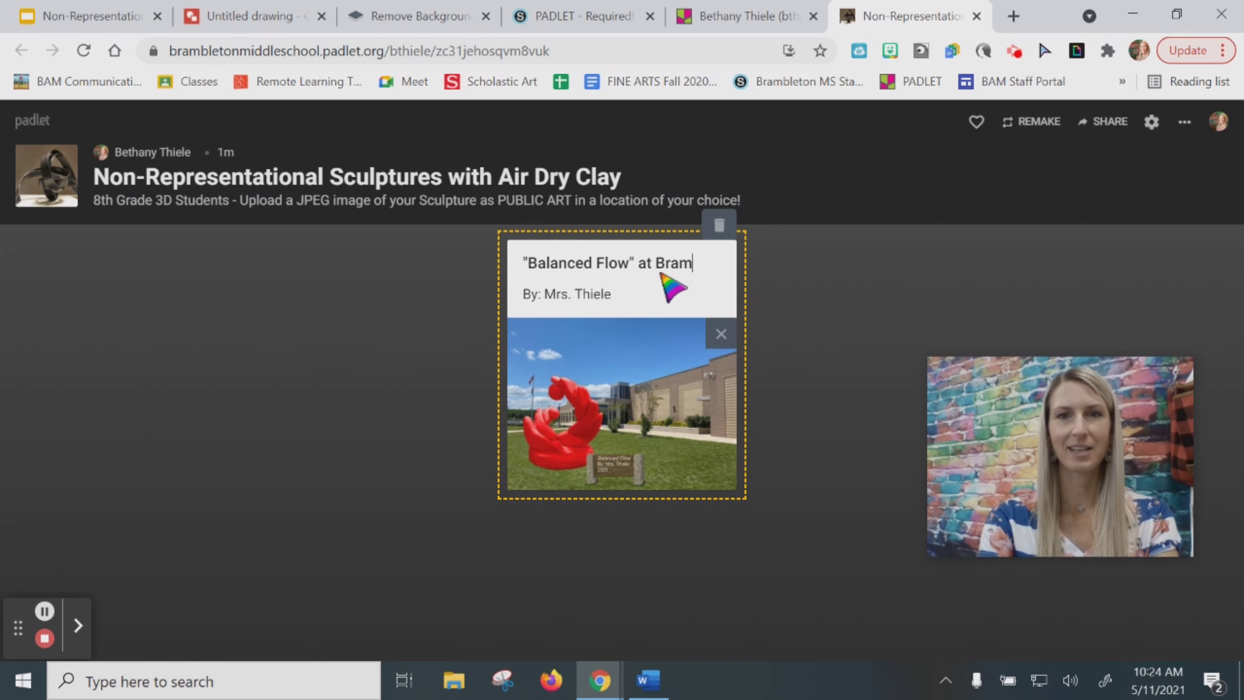
pyautogui.write('bleton Middl')
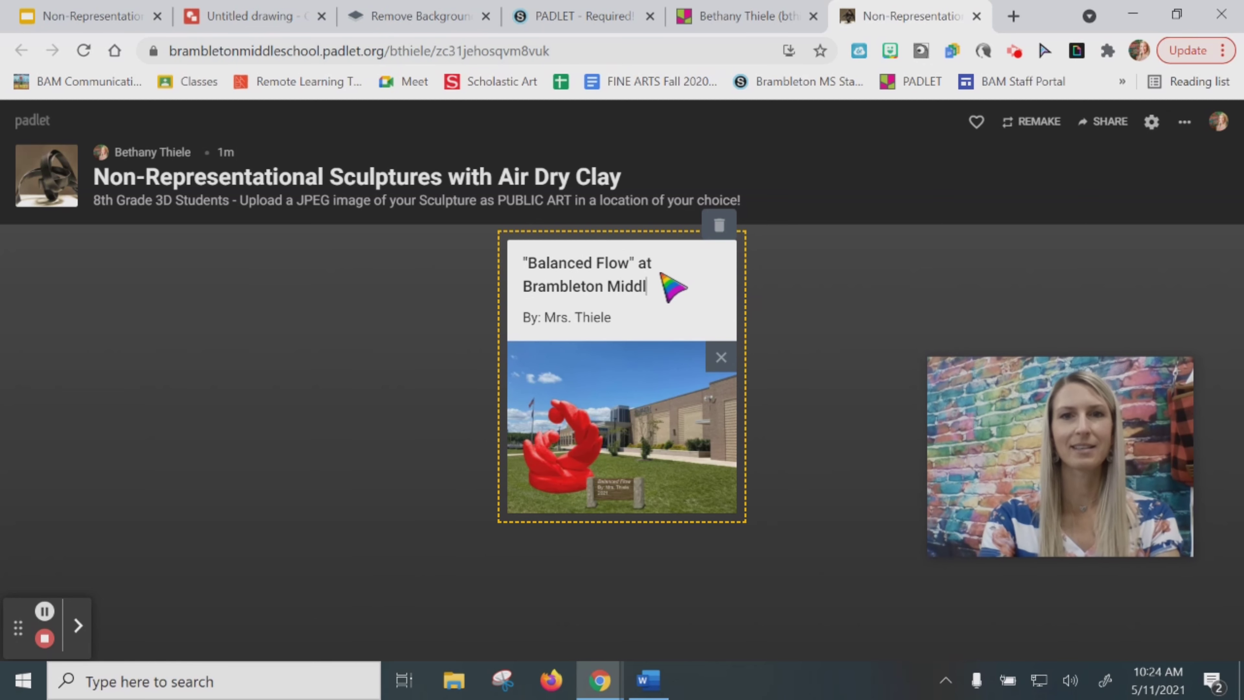
pyautogui.write('e School')
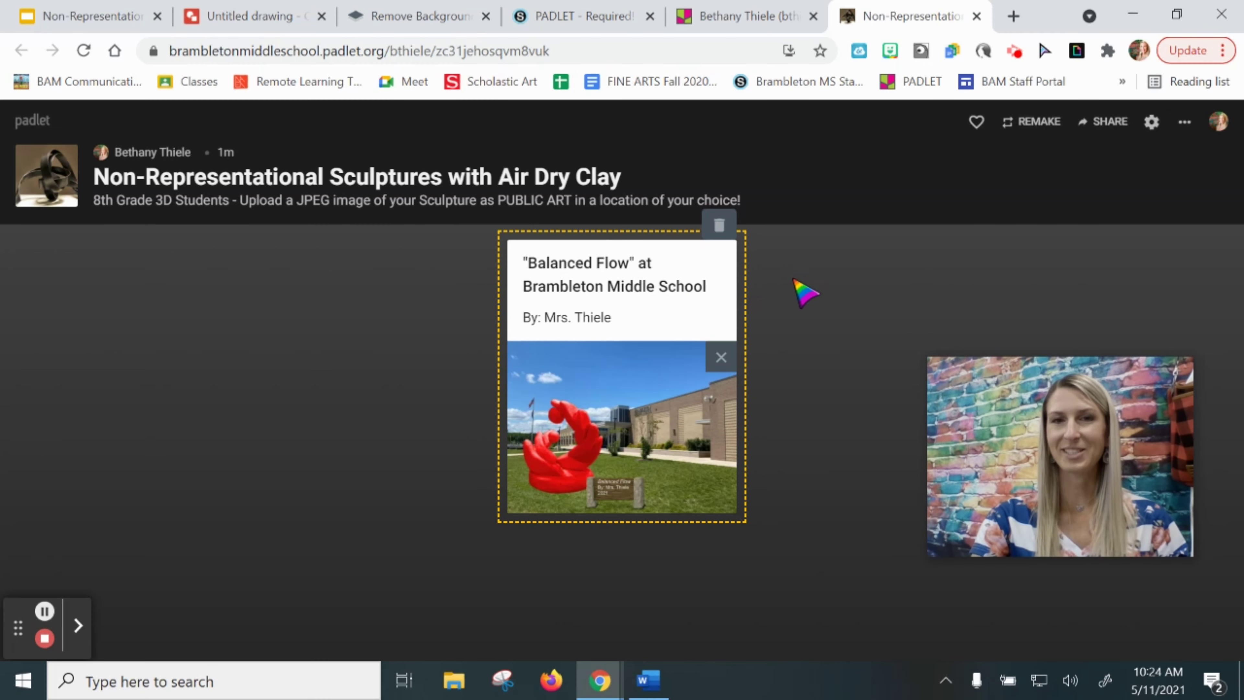
# Publish the finished post onto the class board.
pyautogui.click(790, 283)
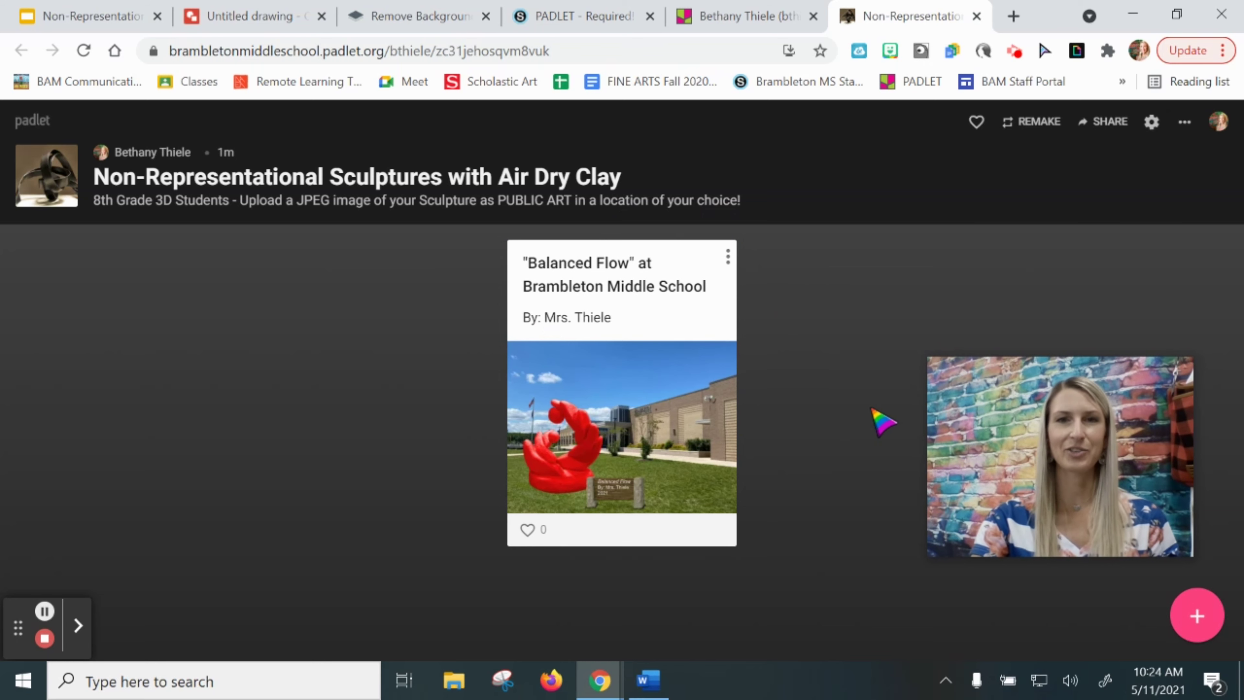